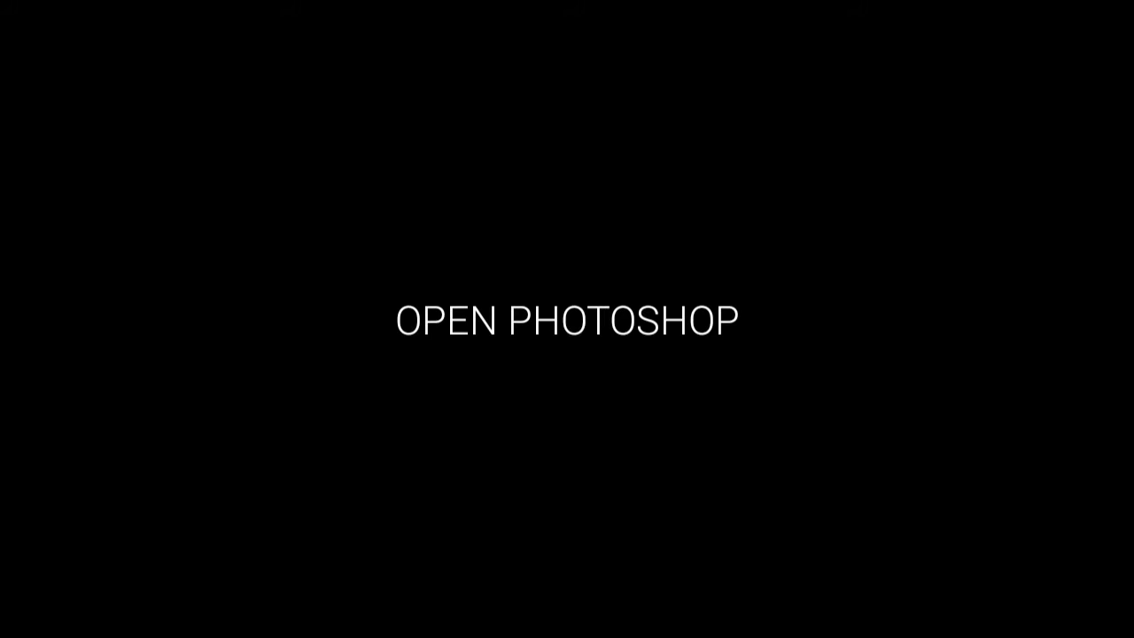
Create a new document named 'ninja' and drag the moonlit sky photo onto its canvas
text(ninja)
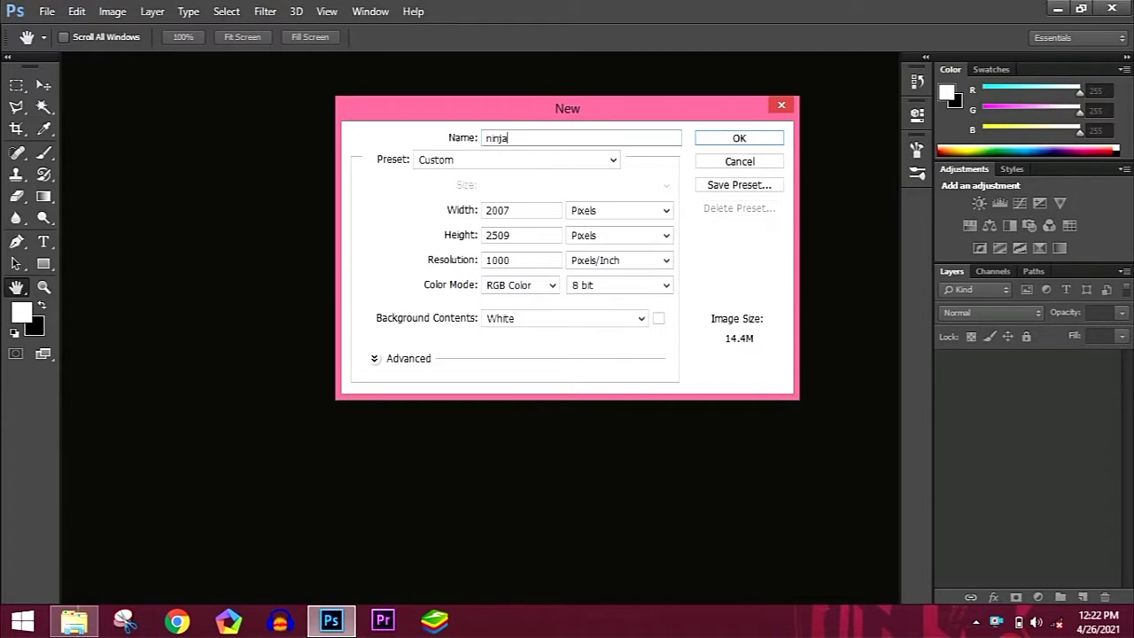
key(Return)
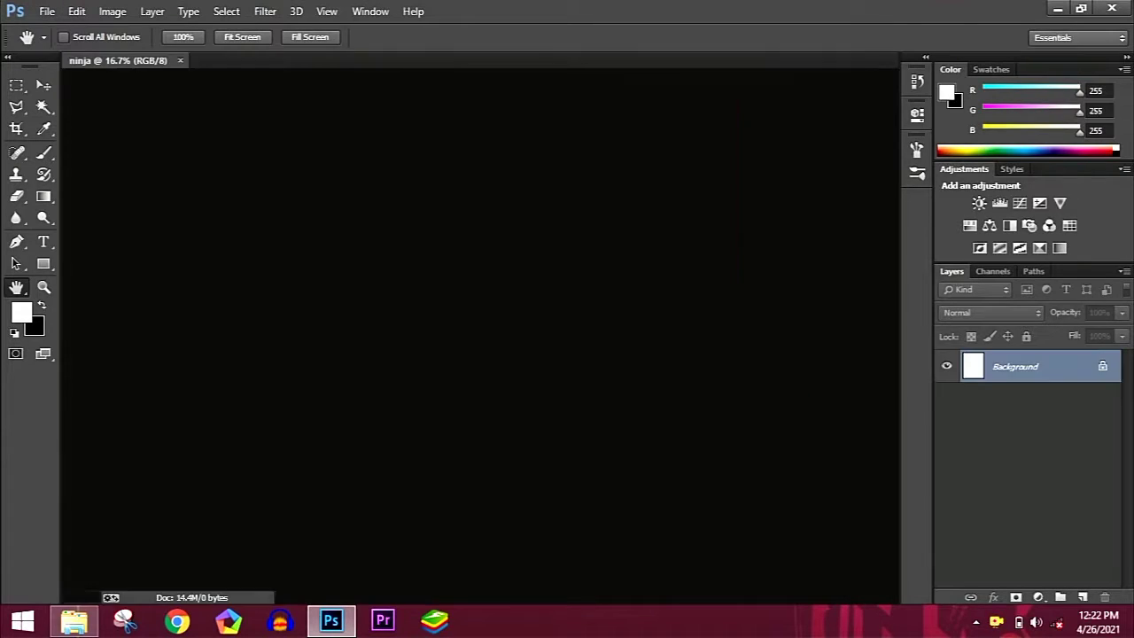
scroll(645, 344, down, 5)
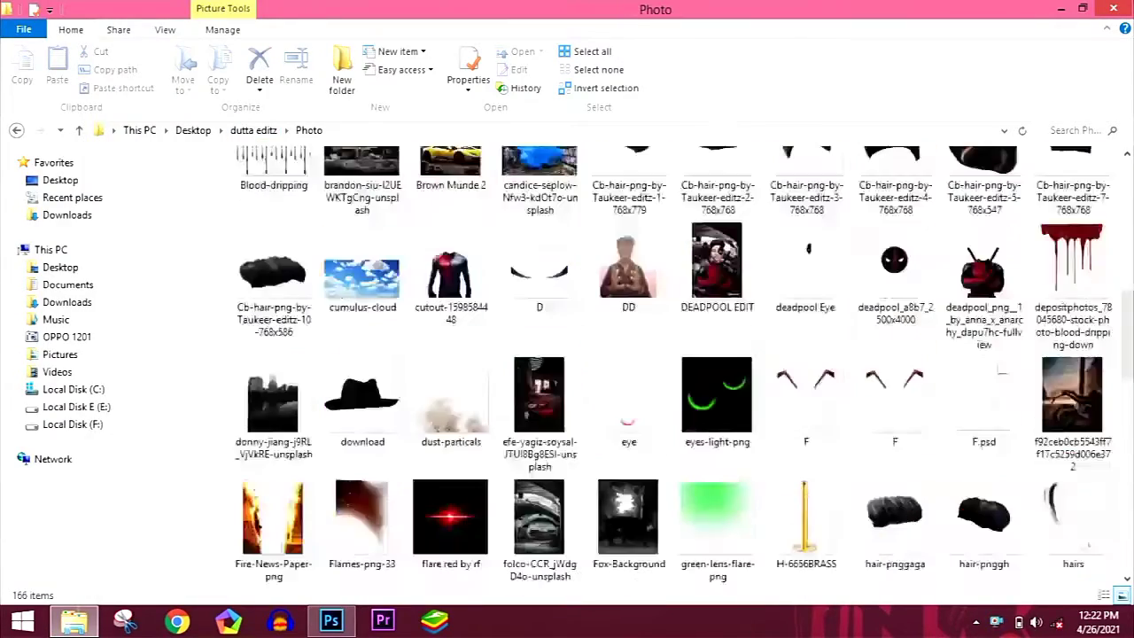
scroll(645, 344, down, 10)
scroll(645, 344, up, 1)
scroll(645, 344, up, 2)
scroll(651, 335, up, 5)
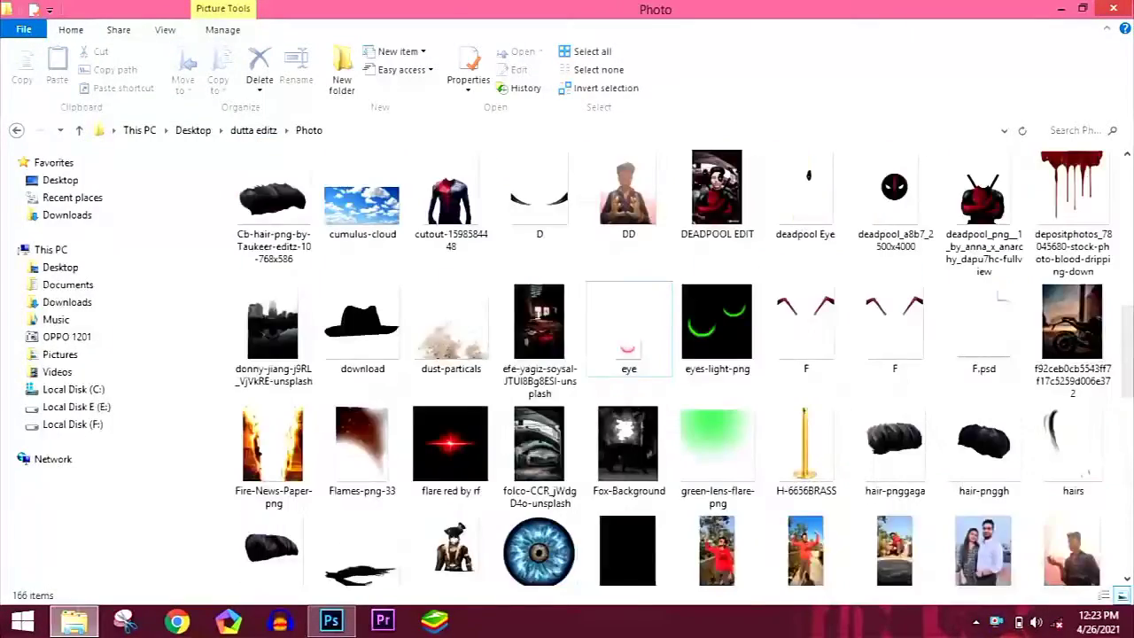
drag(538, 320, 474, 328)
Commit the moon background and bring in the crouching man photo from the PS EDIT folder
key(Return)
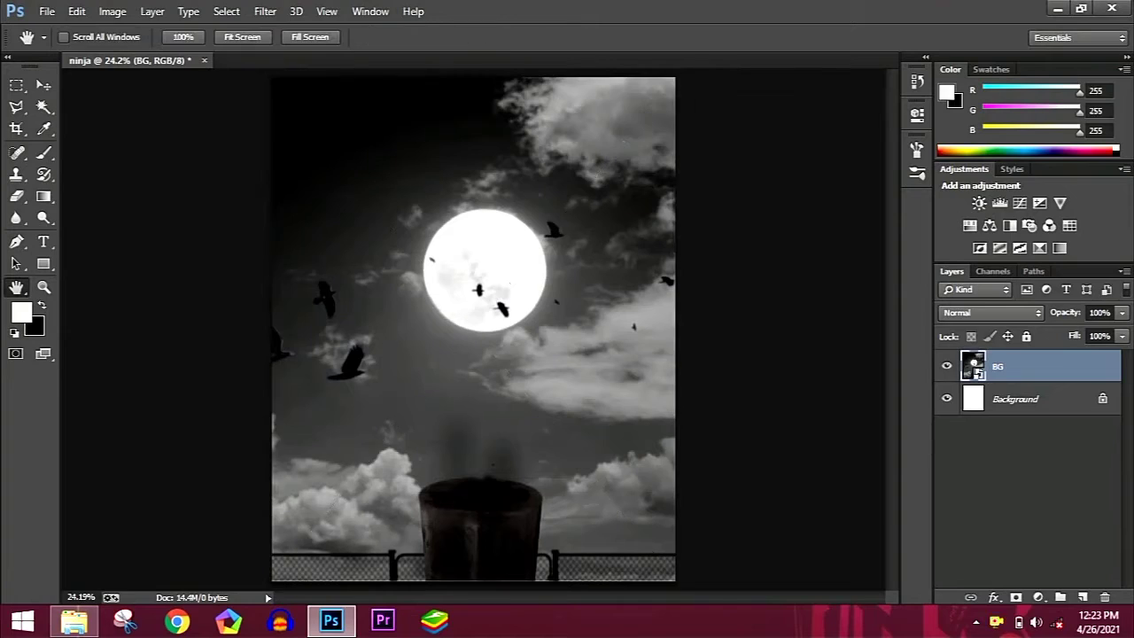
click(75, 620)
click(16, 130)
double_click(957, 190)
drag(991, 199, 475, 328)
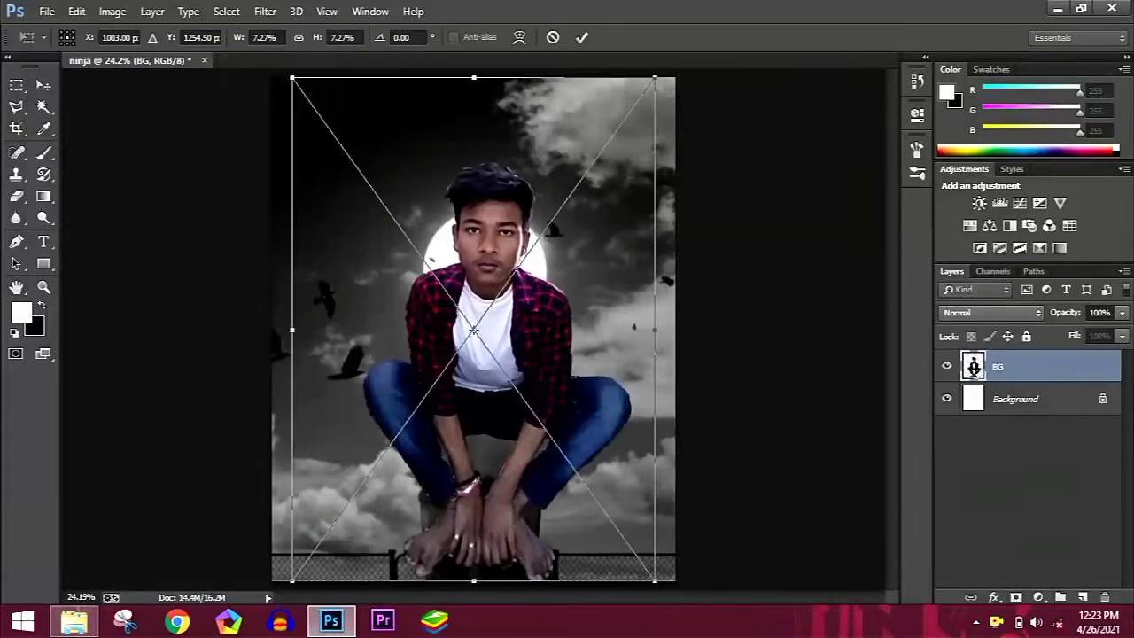
Shrink the man to about 4.85% with rotation and perspective, setting him on the stump
drag(615, 526, 606, 512)
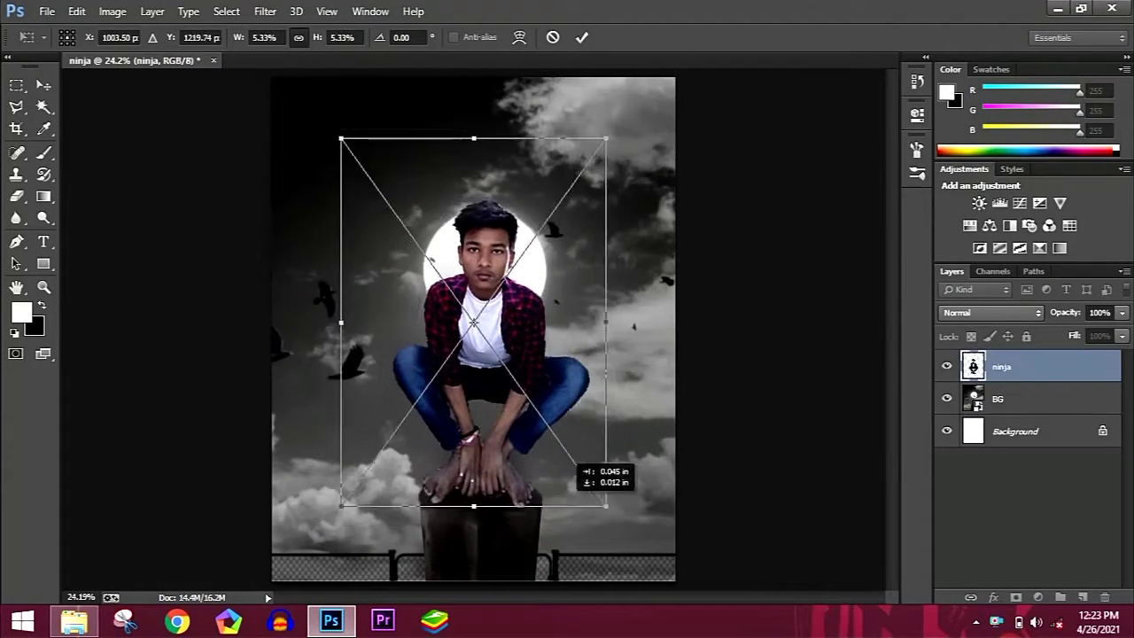
drag(474, 144, 478, 164)
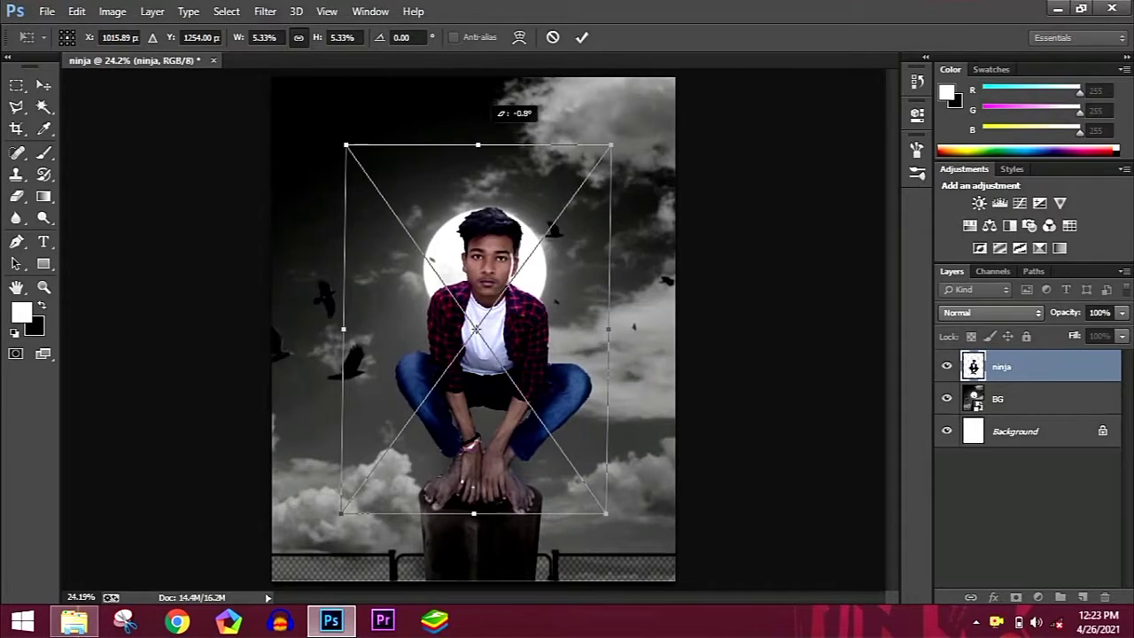
drag(337, 518, 355, 486)
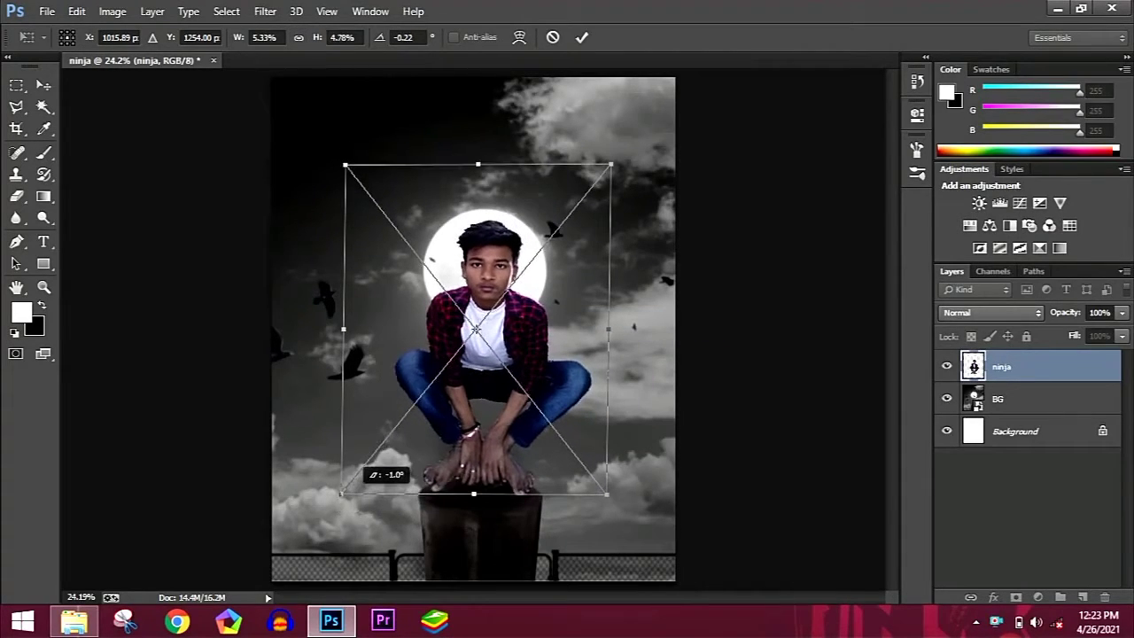
drag(610, 165, 582, 187)
right_click(562, 223)
click(544, 428)
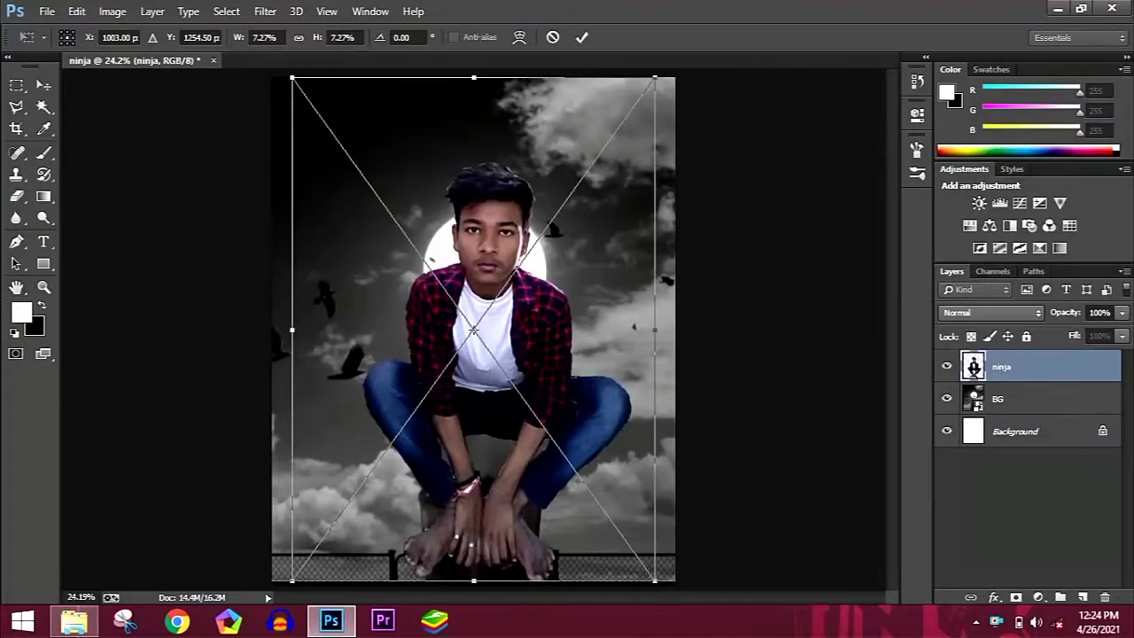
drag(655, 580, 588, 466)
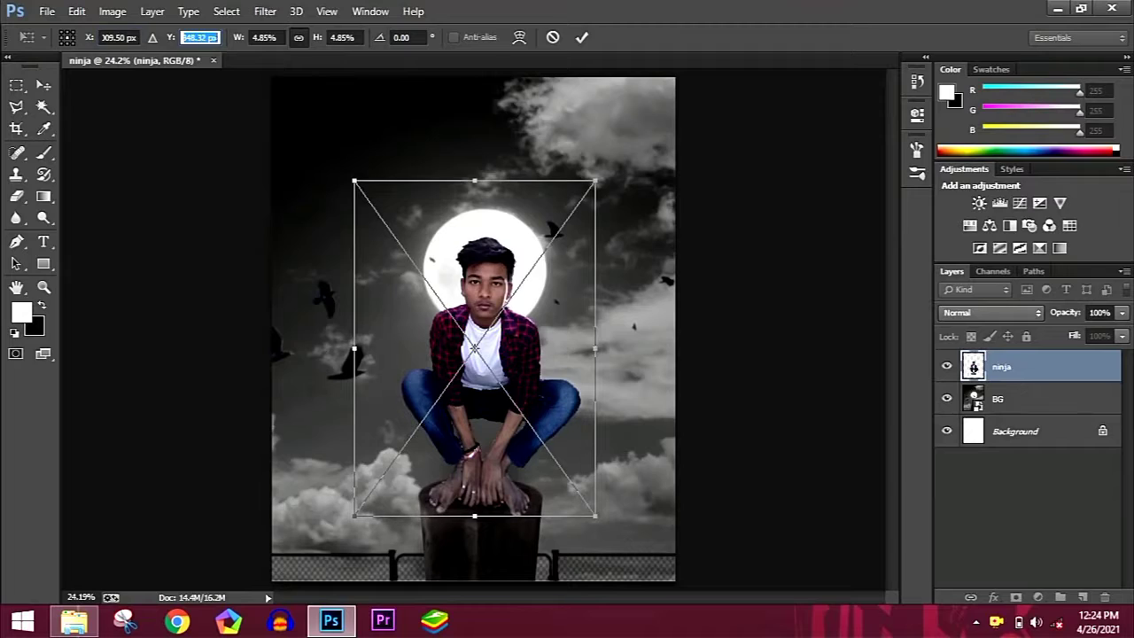
key(Return)
Delete the white background layer and darken the man with Brightness/Contrast -82, 14
right_click(1005, 431)
double_click(1016, 431)
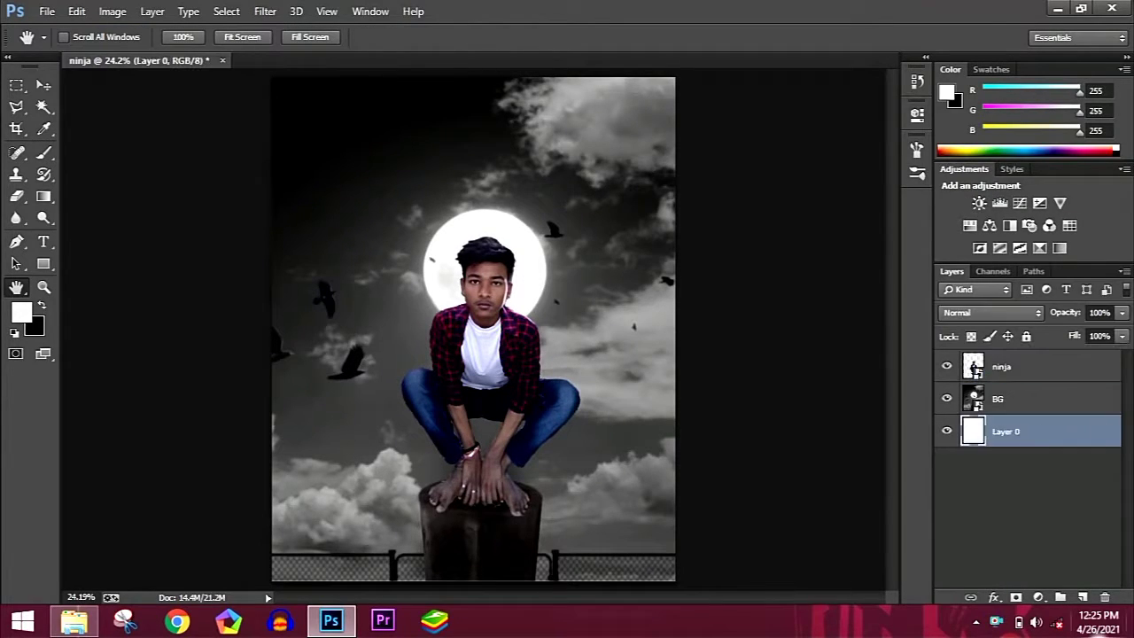
key(Delete)
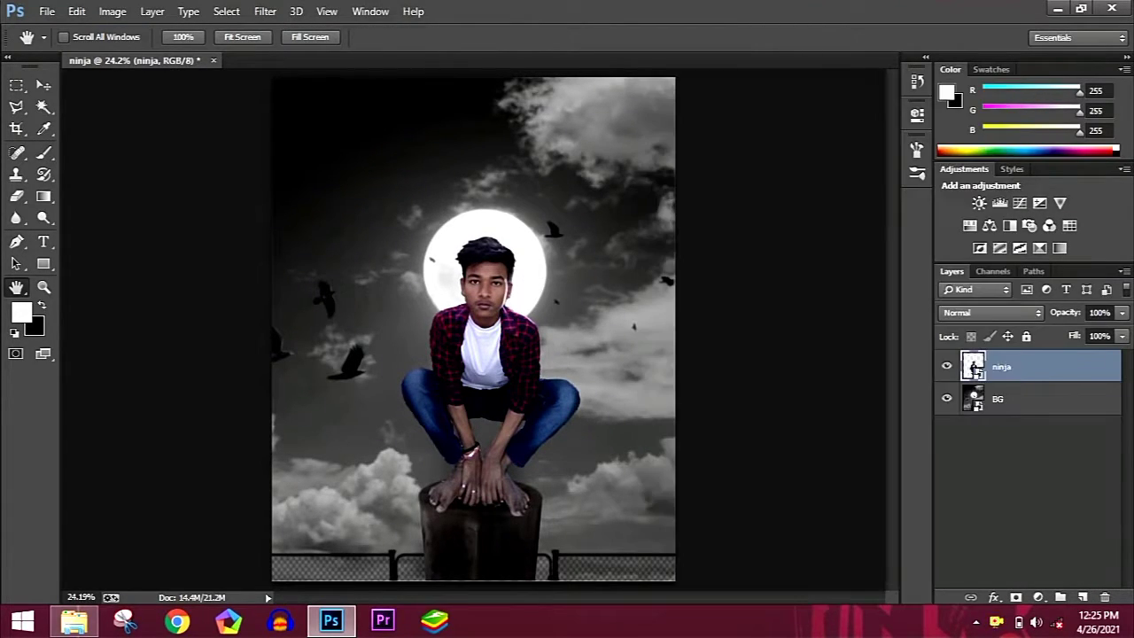
click(980, 203)
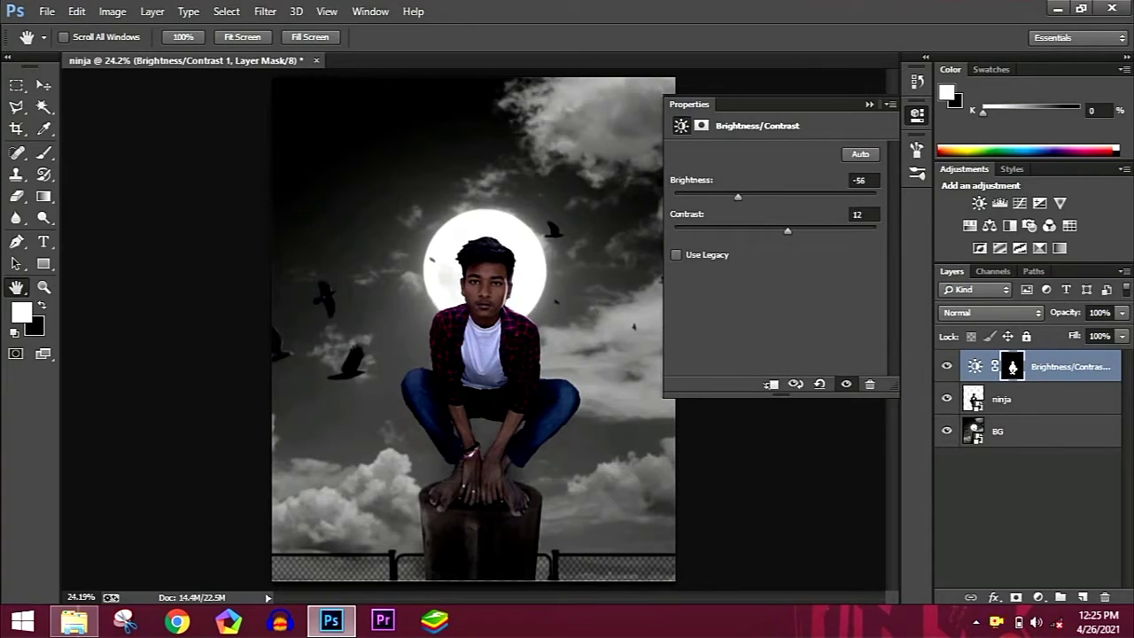
drag(738, 195, 720, 195)
drag(795, 229, 790, 229)
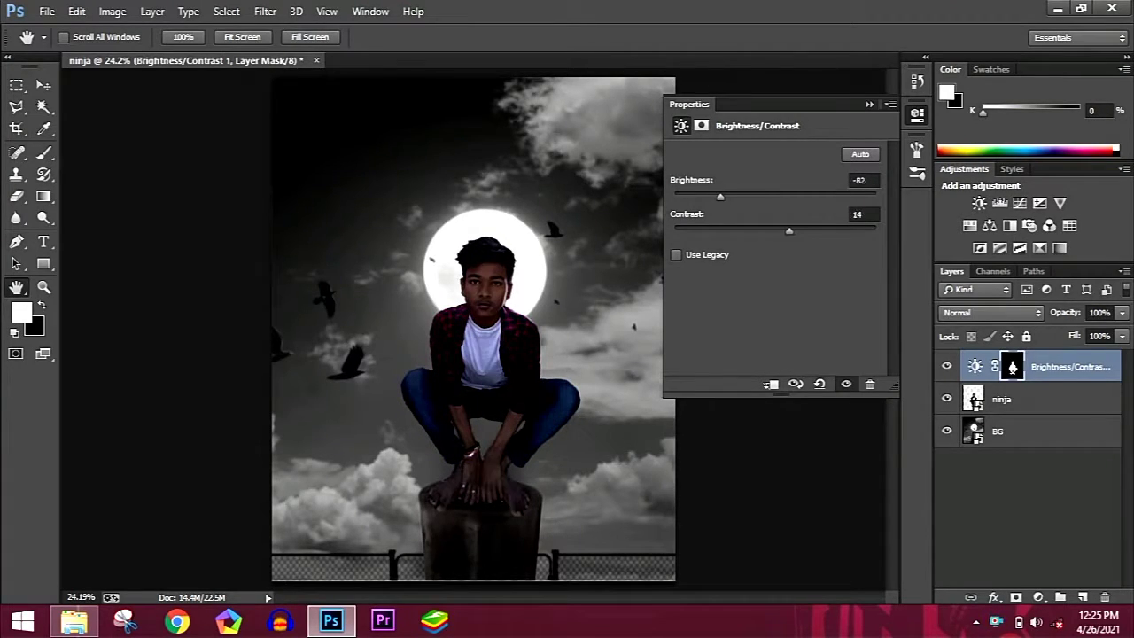
click(917, 114)
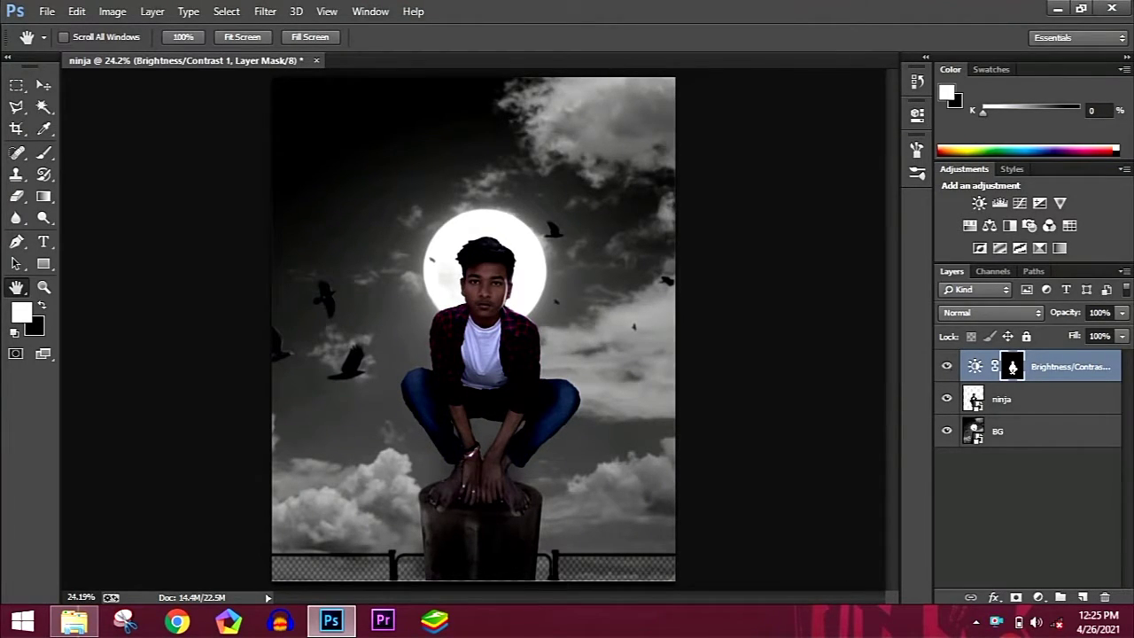
click(1019, 432)
Add a 'shadow' layer above BG and paint a dark shadow on the stump
key(ctrl+shift+n)
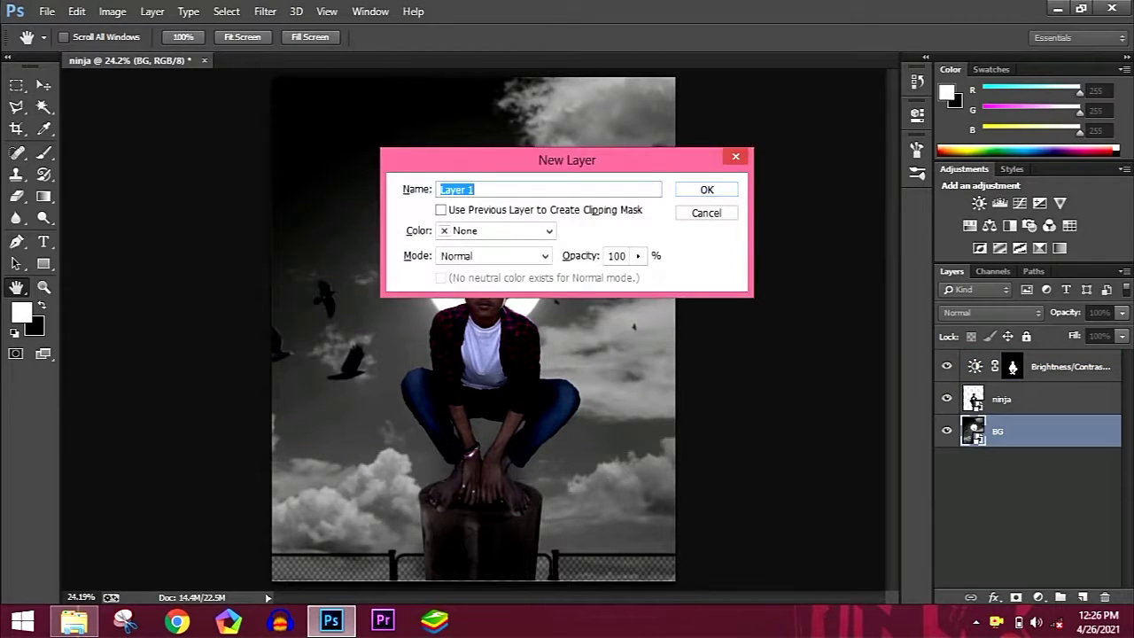
text(dow)
key(Return)
key(z)
drag(464, 540, 532, 539)
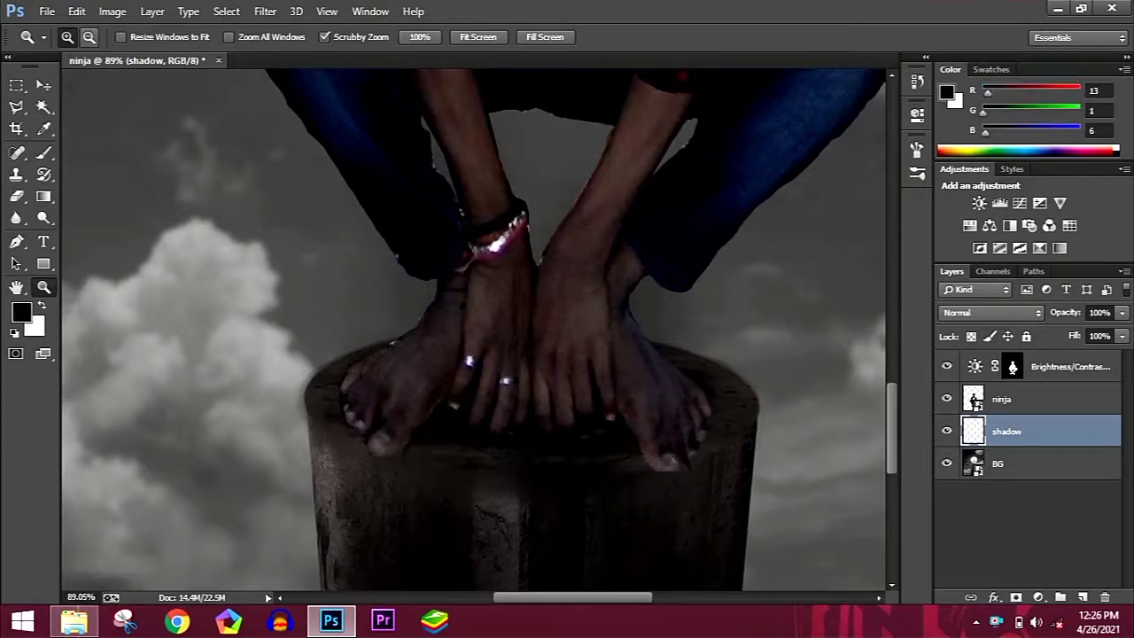
key(b)
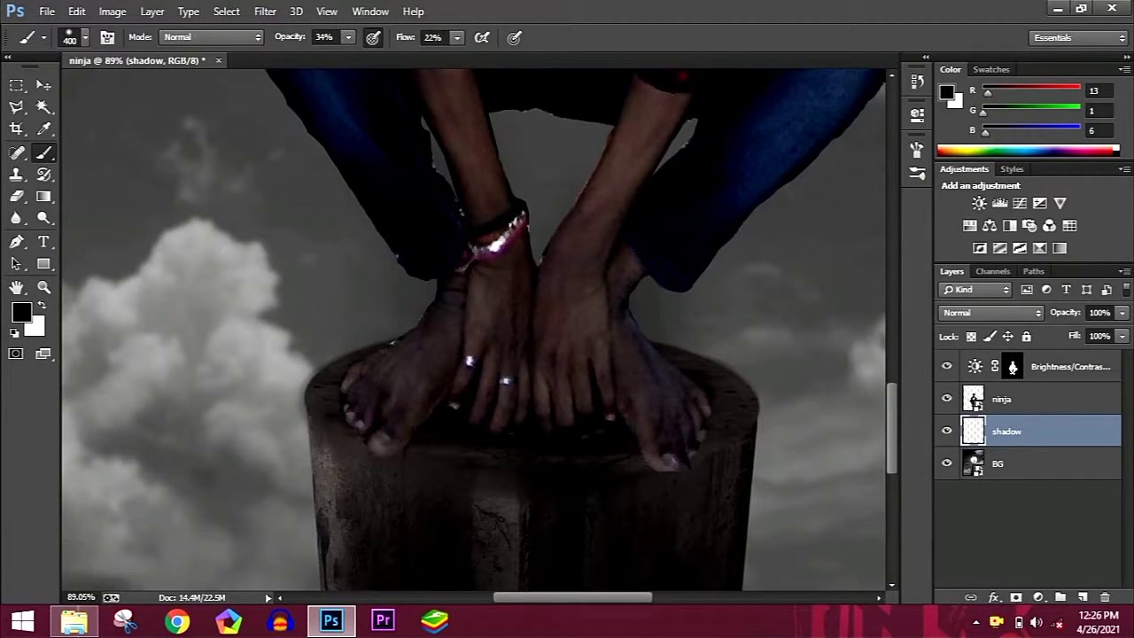
mouse_move(345, 381)
mouse_down()
mouse_move(496, 497)
mouse_move(709, 461)
mouse_move(762, 381)
mouse_up()
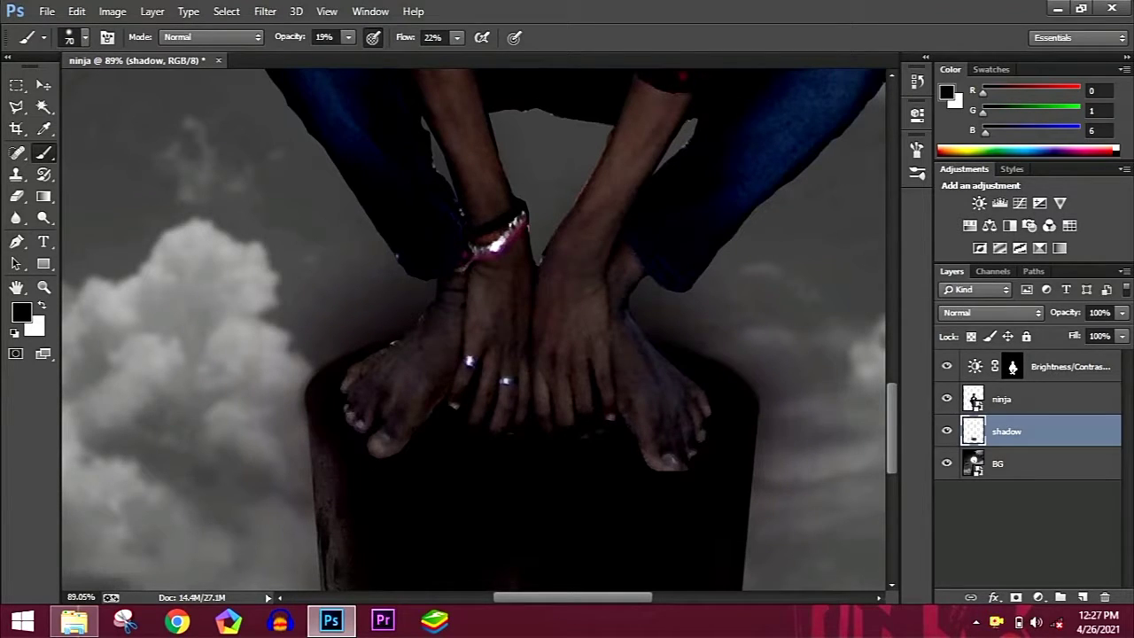
Darken the man's feet over the stump and duplicate the ninja layer
click(974, 401)
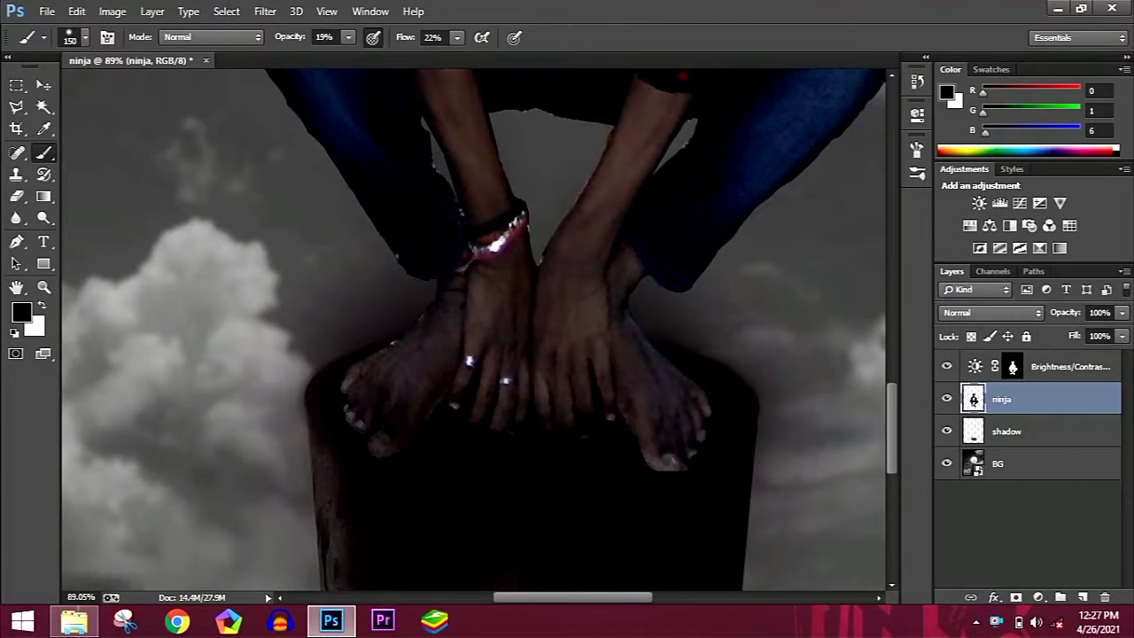
drag(496, 372, 674, 443)
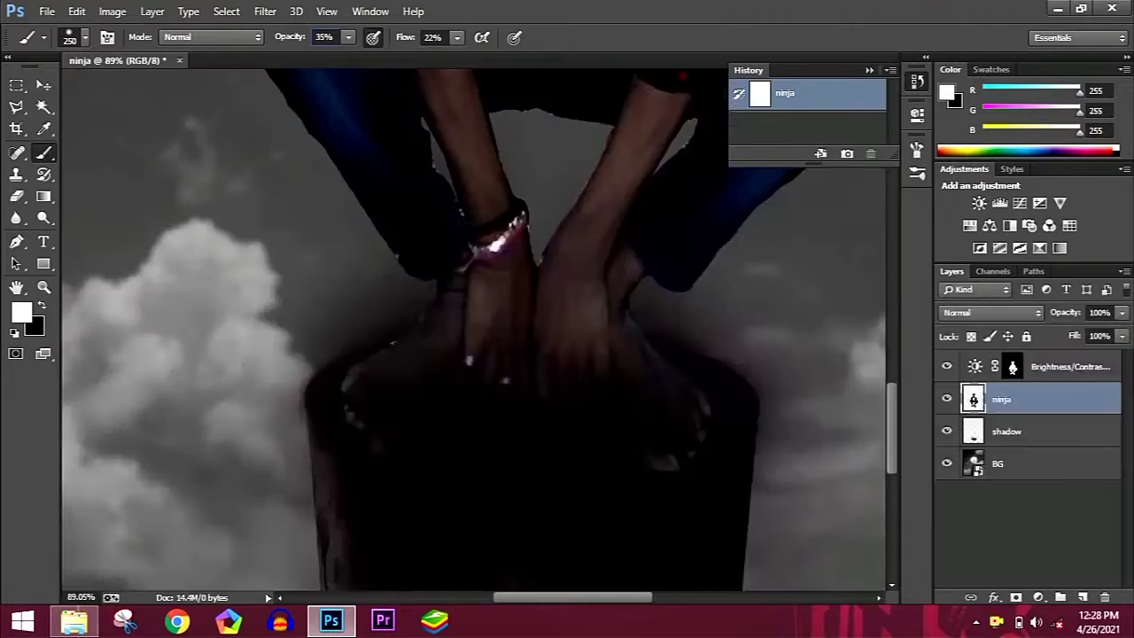
key(ctrl+j)
drag(1011, 398, 1011, 434)
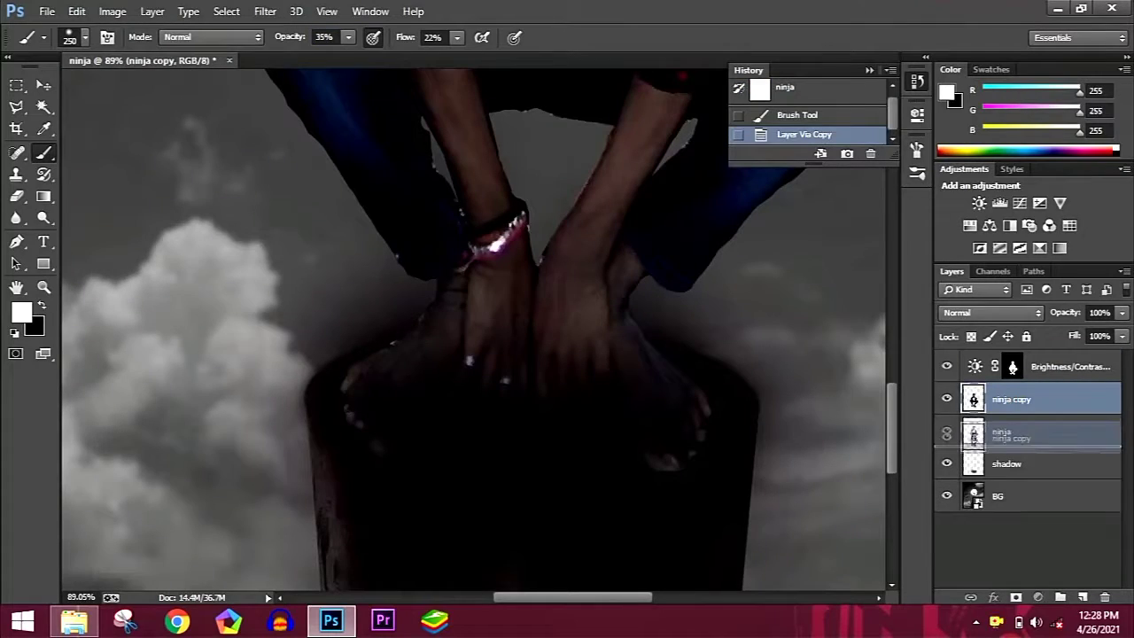
Lower the shadow layer's opacity and merge the Brightness/Contrast adjustment into ninja copy
key(x)
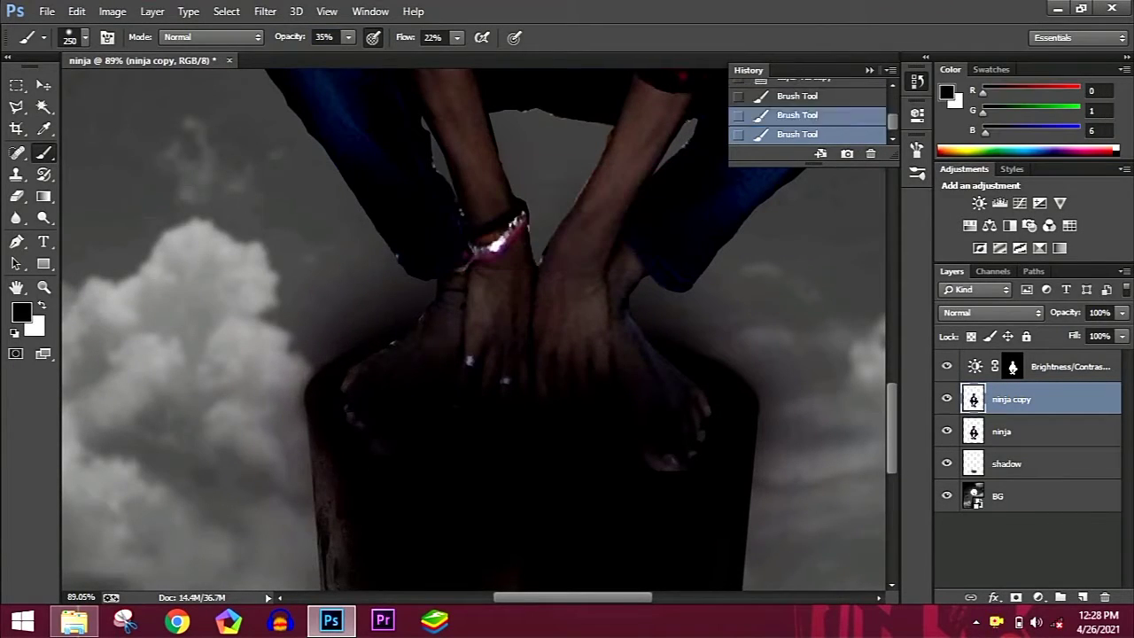
click(1006, 463)
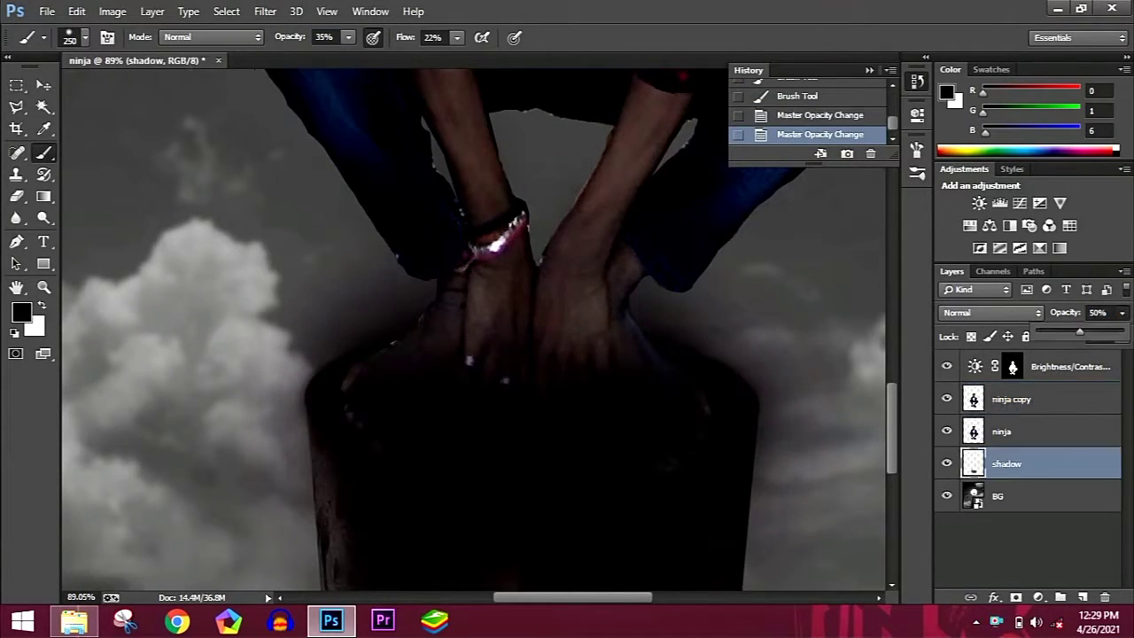
key(h)
key(ctrl+0)
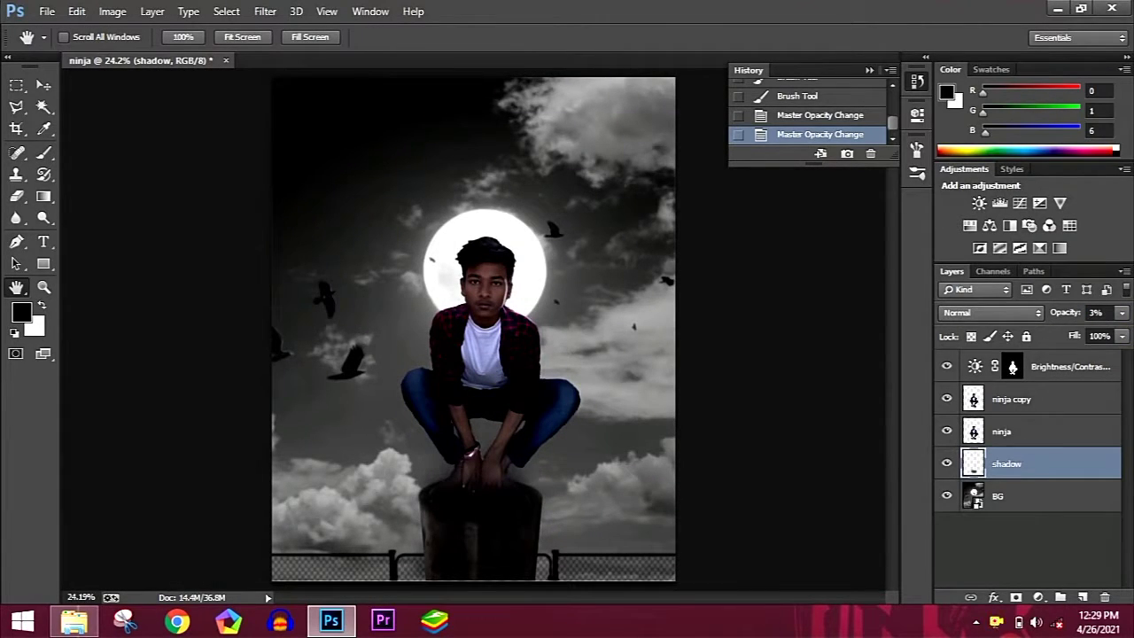
key(alt+period)
key(ctrl+e)
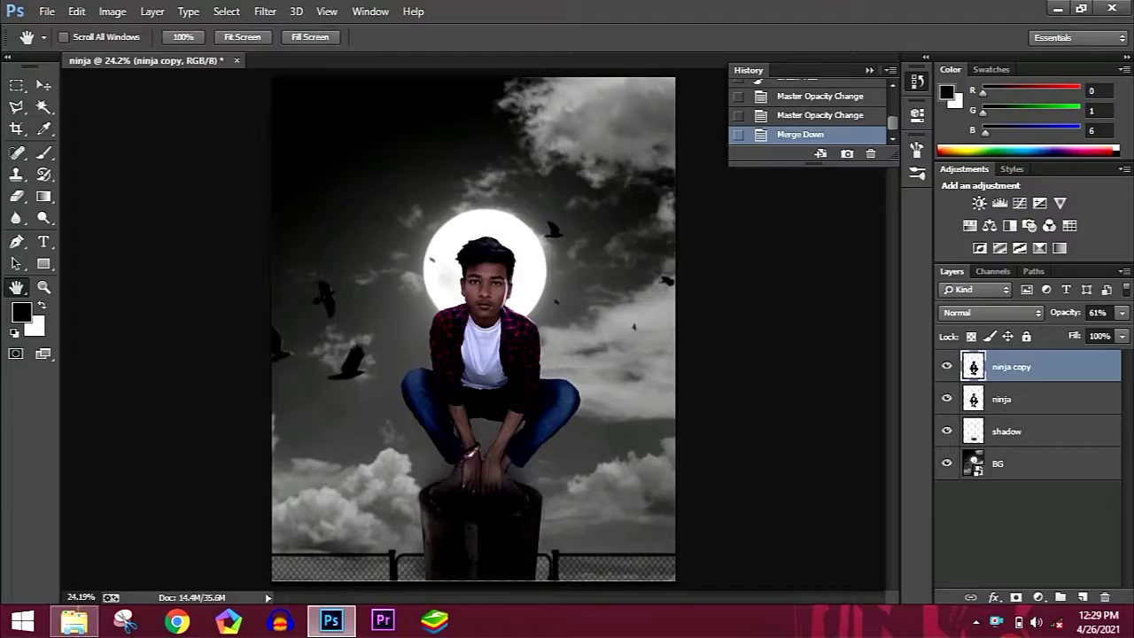
Drag the SHIRT picture from the Photo folder into the composite
key(alt+Tab)
key(alt+Left)
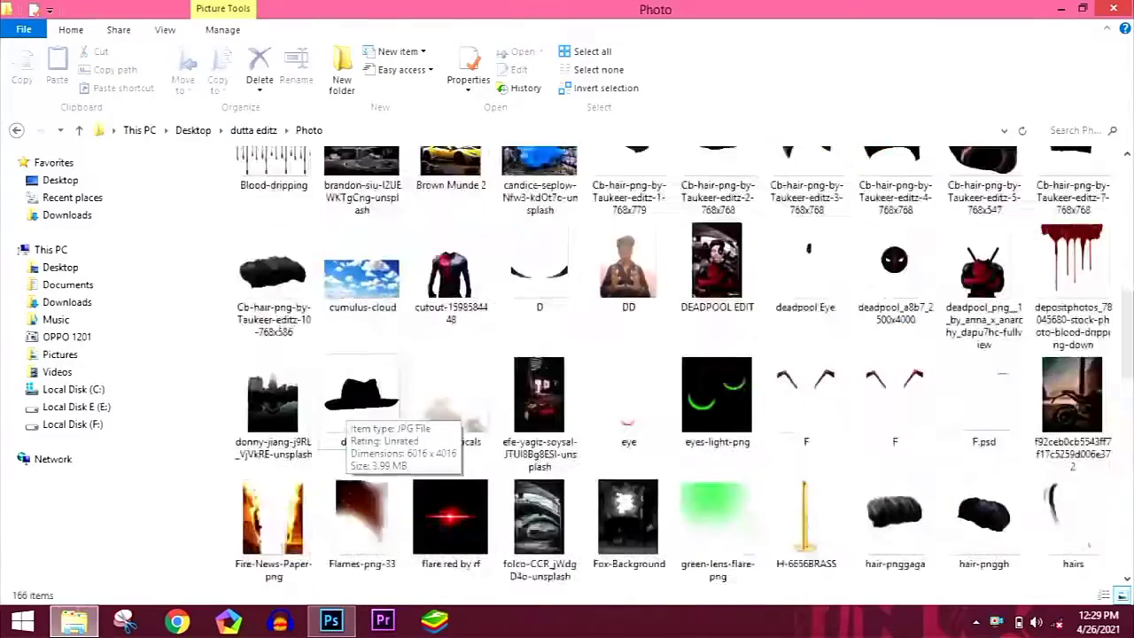
scroll(399, 372, down, 5)
scroll(434, 373, up, 5)
scroll(435, 372, down, 15)
scroll(435, 372, up, 3)
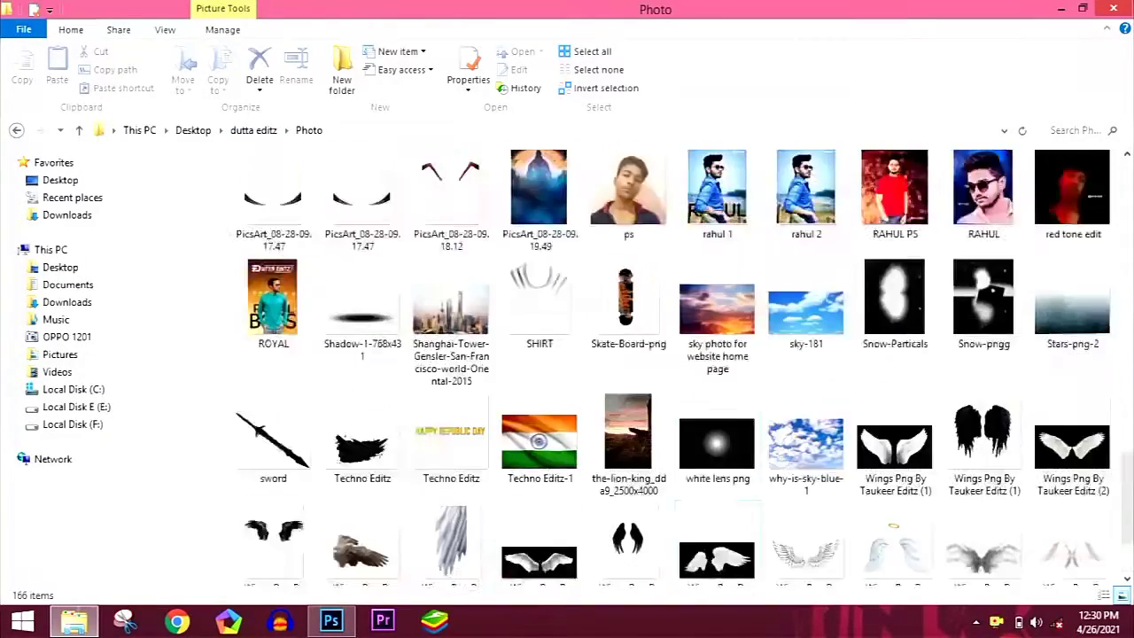
scroll(434, 372, up, 3)
mouse_move(539, 541)
mouse_down()
mouse_move(355, 610)
mouse_move(474, 327)
mouse_move(539, 358)
mouse_up()
Set the placed SHIRT image's scale and commit it over the man's chest
double_click(258, 37)
text(4)
key(Return)
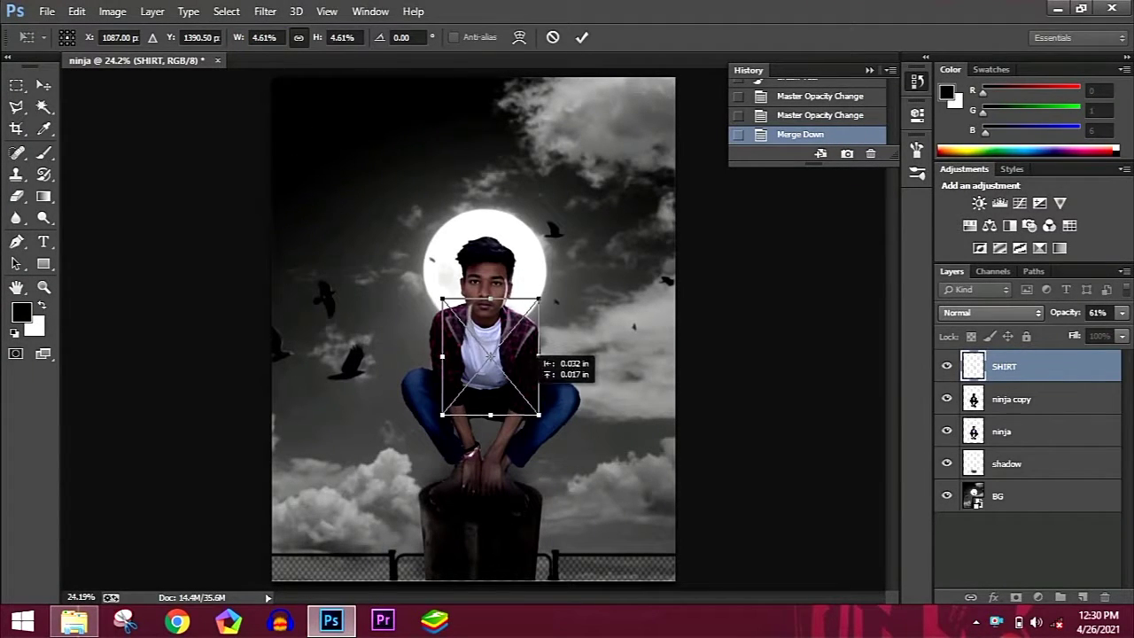
key(Return)
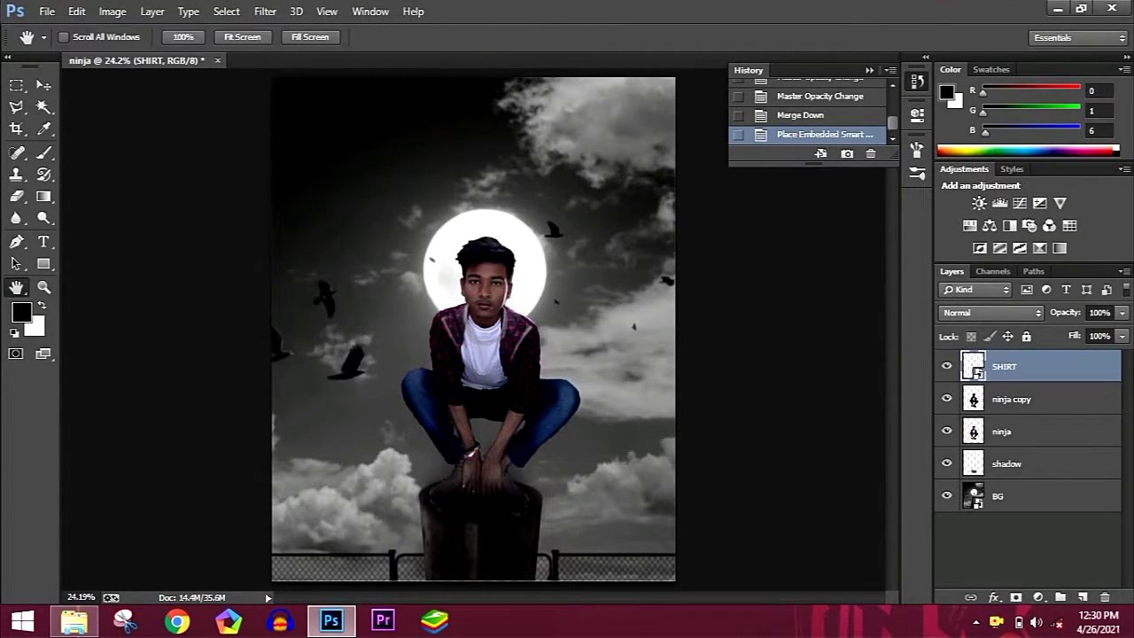
drag(480, 329, 752, 191)
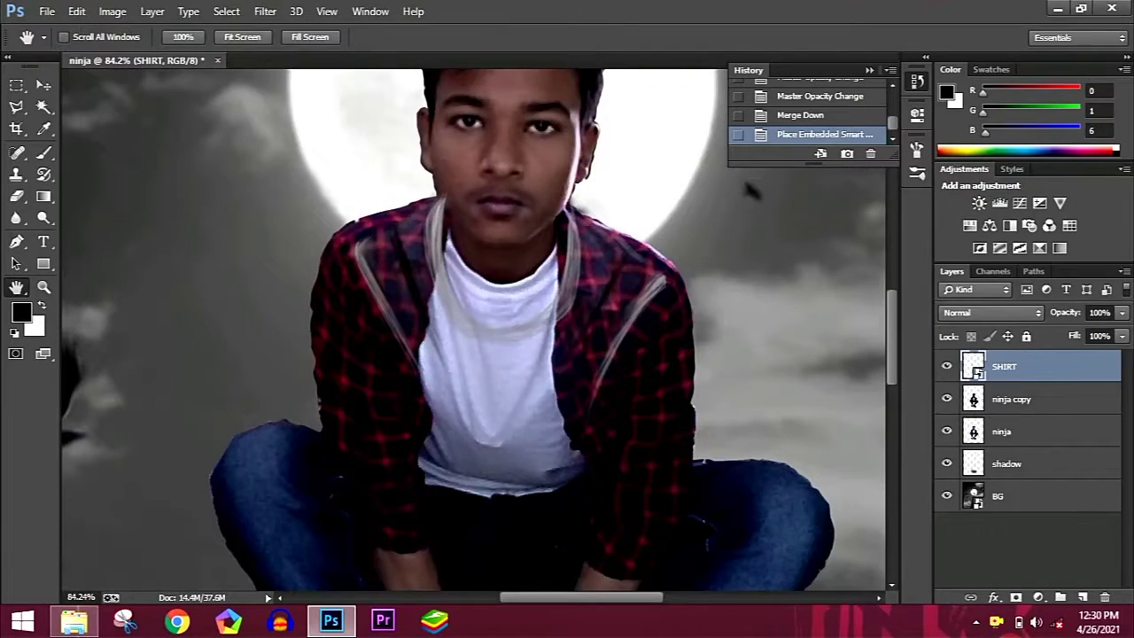
Rasterize the SHIRT layer and widen it across both shoulders
right_click(1004, 366)
click(886, 177)
key(ctrl+t)
drag(324, 170, 318, 165)
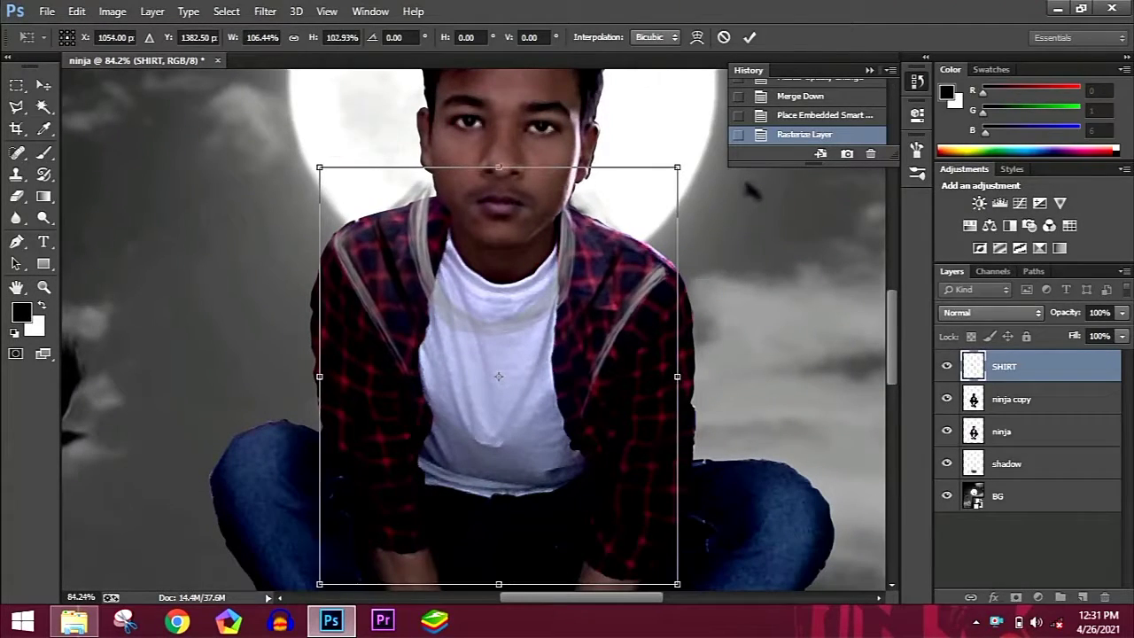
drag(677, 378, 693, 378)
Warp the shirt's collar, corners and lower edge to fit the chest
click(696, 36)
drag(443, 168, 499, 154)
drag(325, 165, 315, 163)
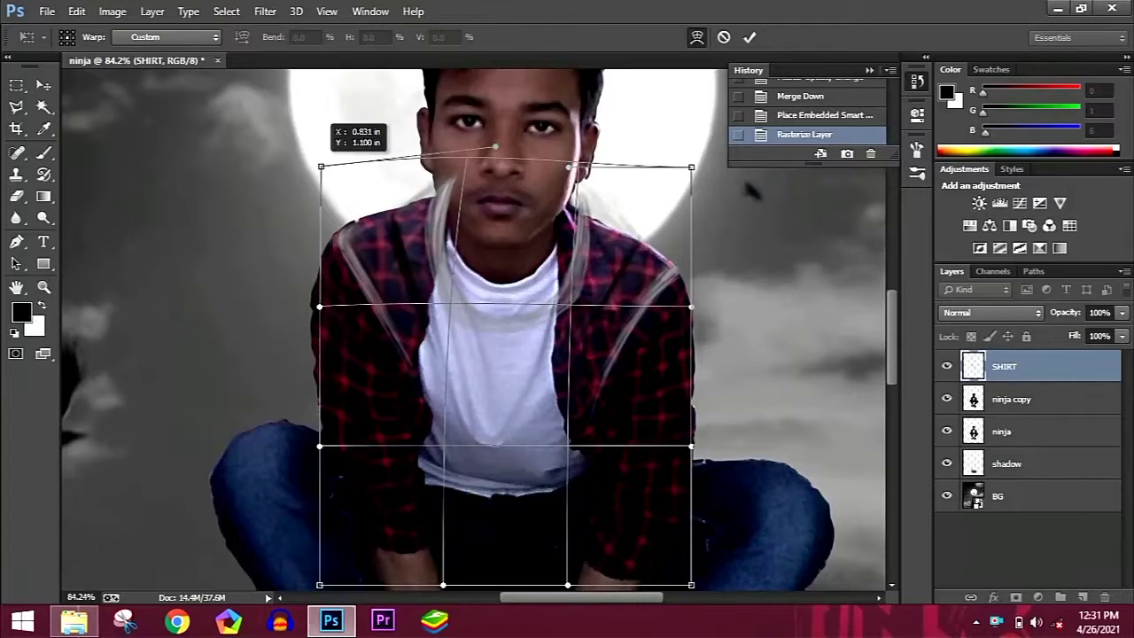
drag(568, 167, 546, 226)
drag(495, 146, 474, 198)
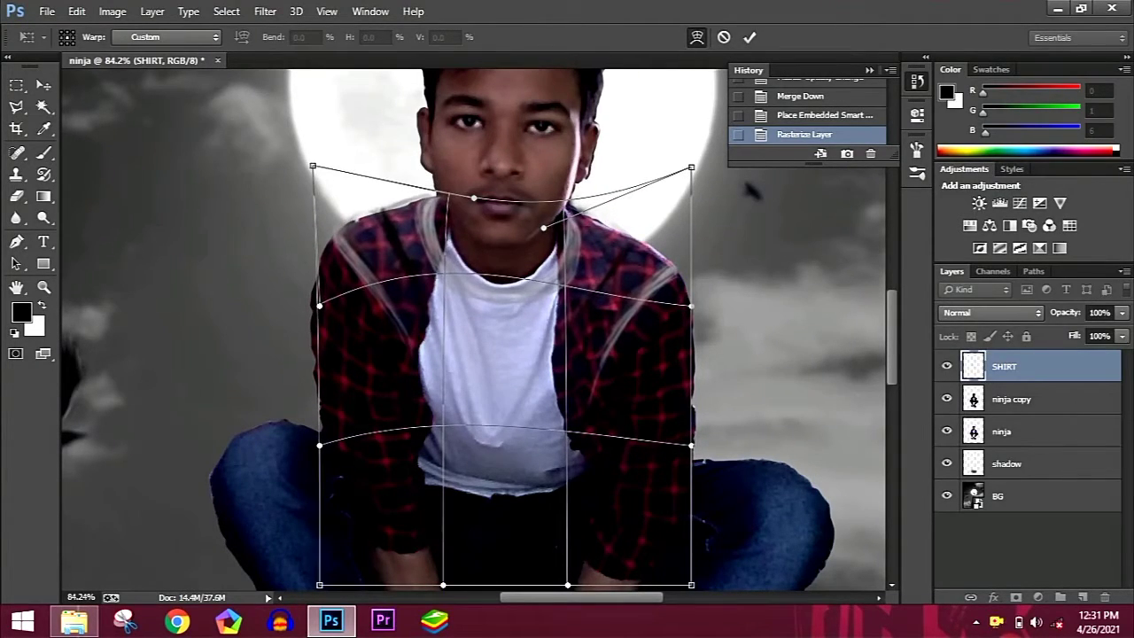
drag(603, 479, 532, 381)
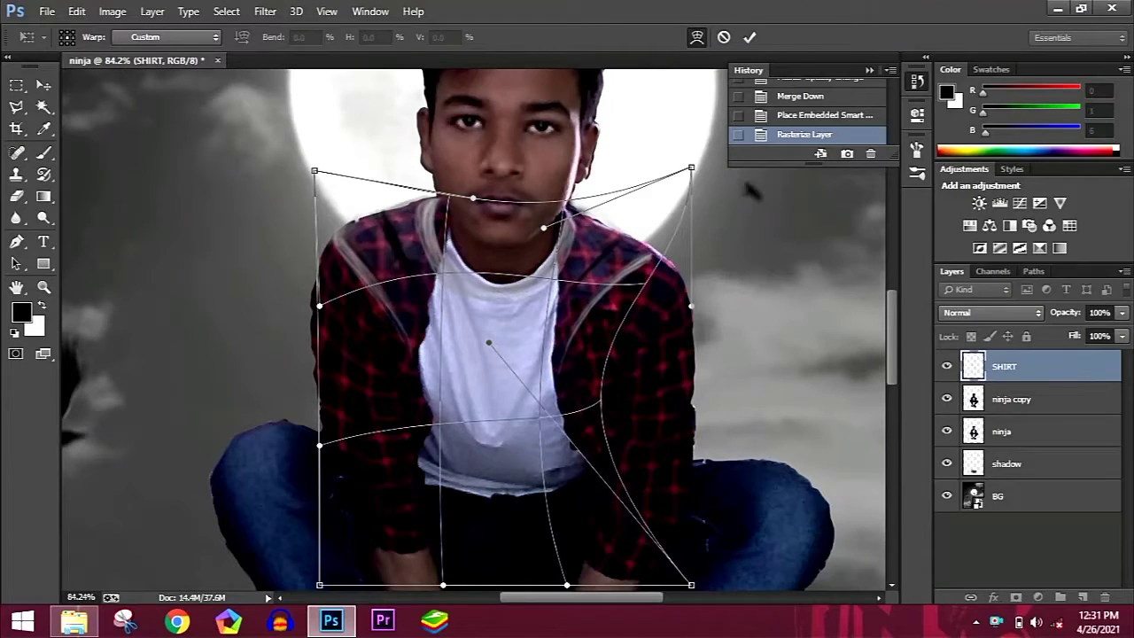
key(Return)
Duplicate the shirt layer twice and merge all shirt layers into one
key(ctrl+j)
key(ctrl+j)
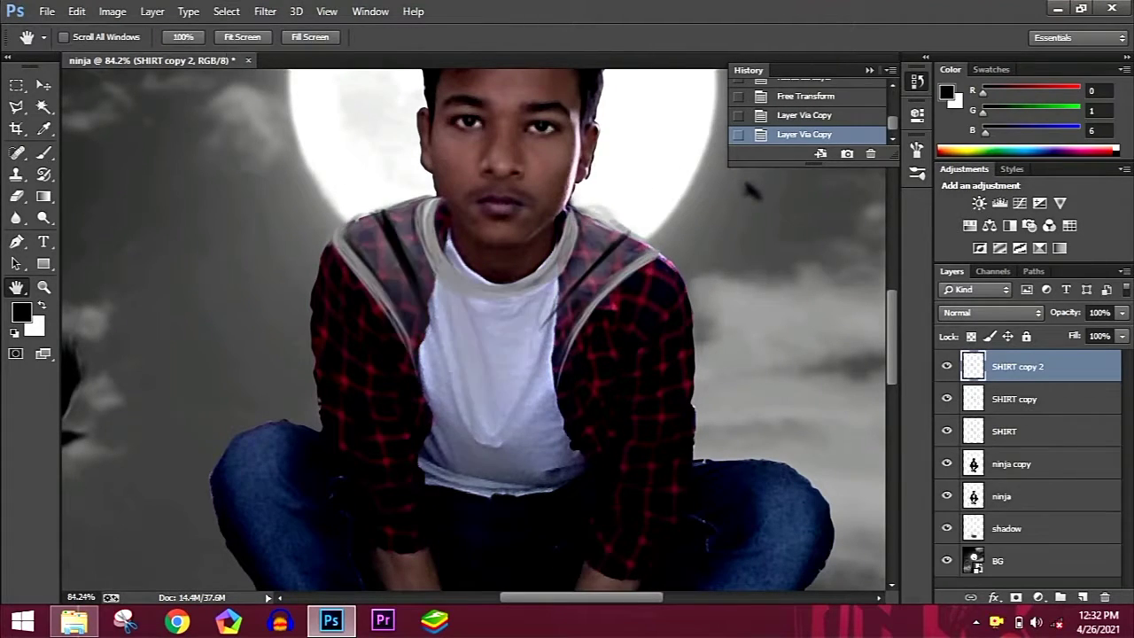
key(ctrl+j)
right_click(1049, 366)
click(734, 473)
click(1019, 366)
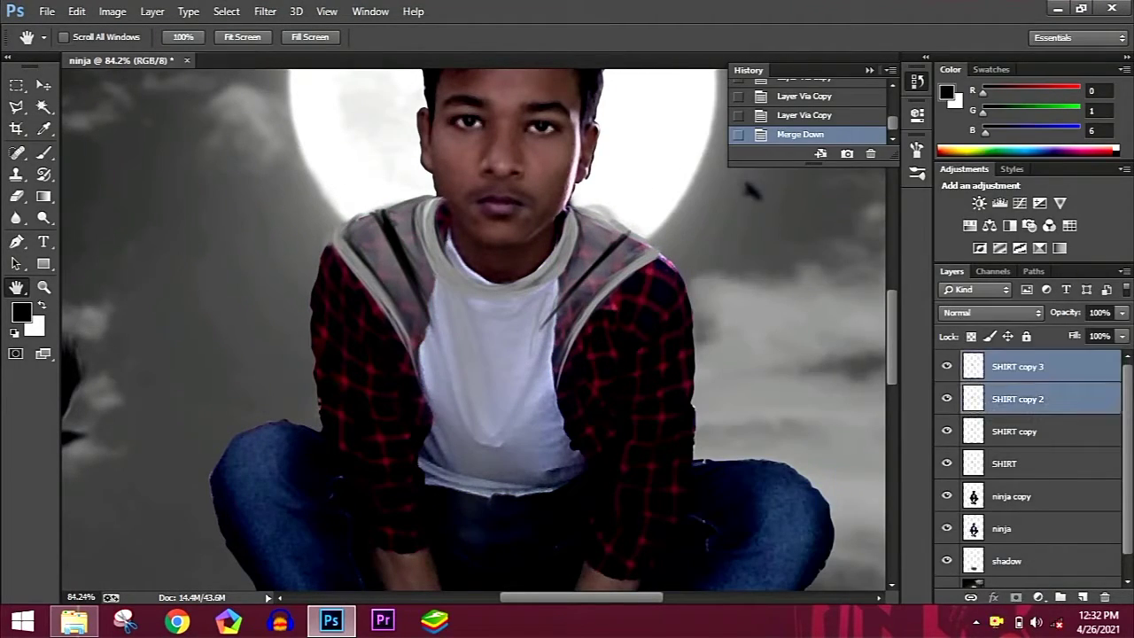
shift+click(1020, 463)
right_click(1019, 425)
click(735, 488)
right_click(1019, 366)
Erase the shirt's edges and fit the whole composite on screen
key(e)
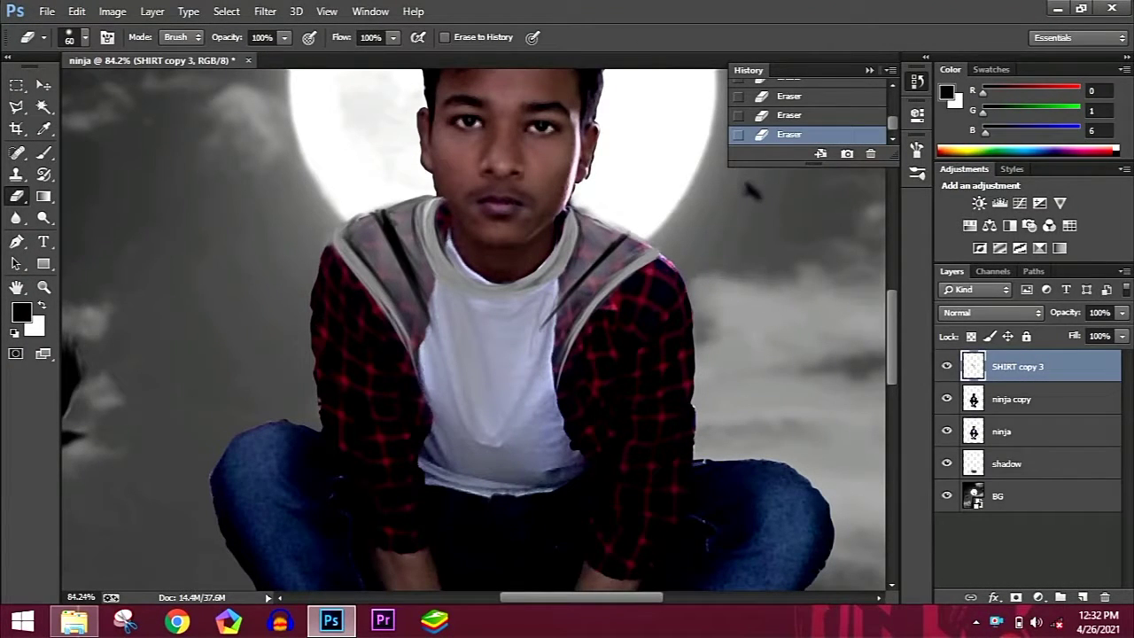
key(z)
right_click(547, 299)
click(587, 306)
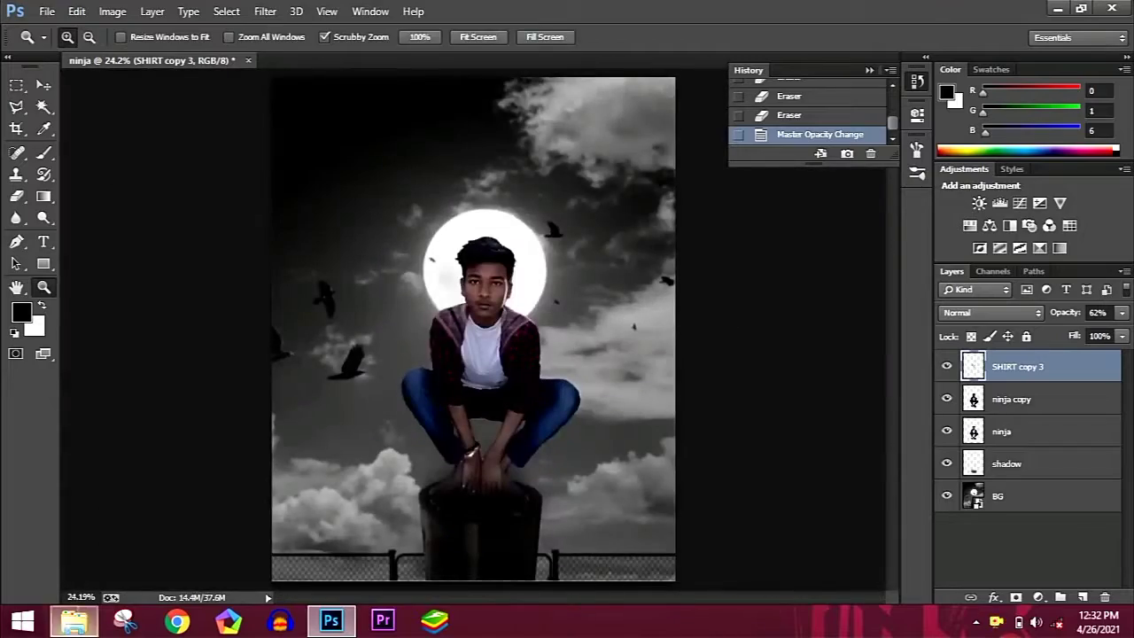
Browse the Photo folder for the Band headband image and return to the composite
click(73, 620)
scroll(674, 354, up, 5)
scroll(674, 354, up, 5)
scroll(674, 354, up, 5)
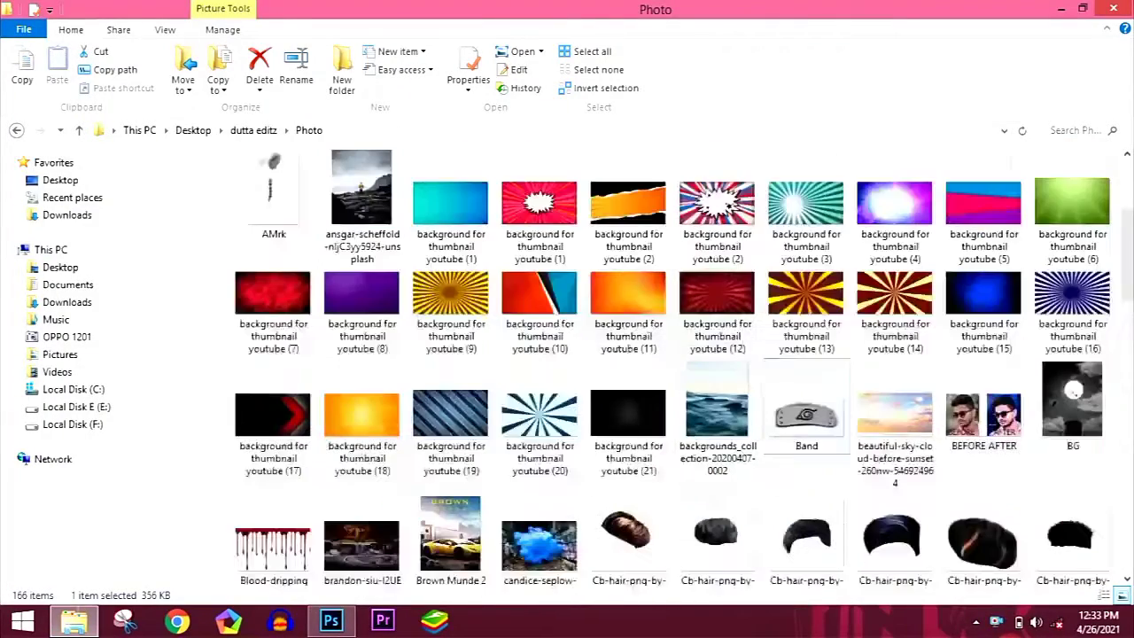
key(alt+Tab)
Place the Band headband on the man's head, rasterize it and zoom in
drag(675, 430, 544, 298)
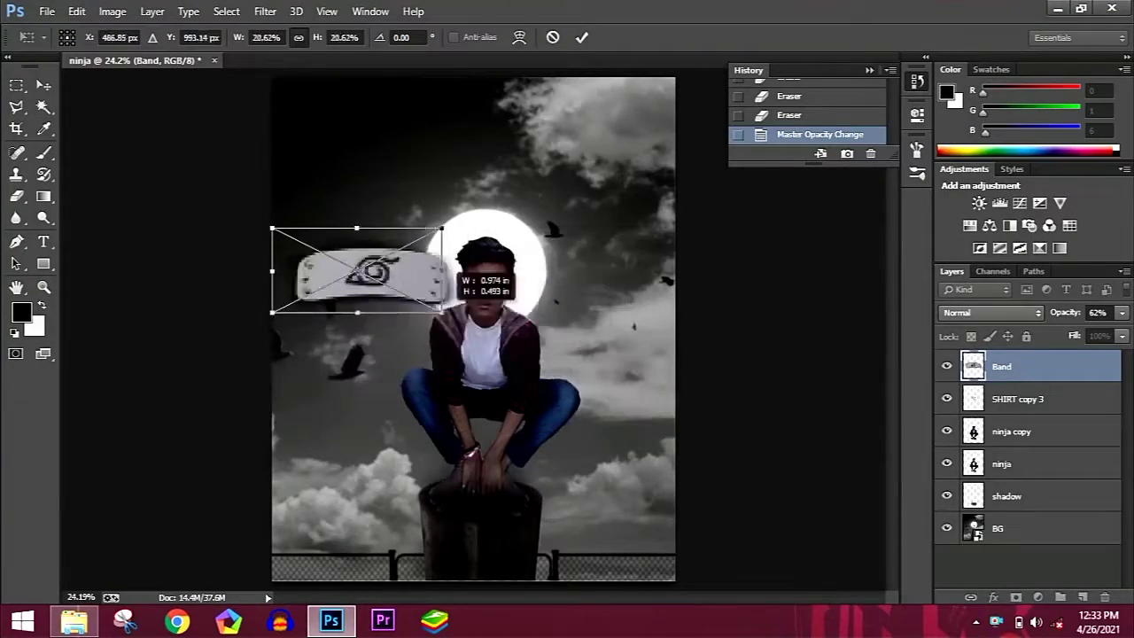
drag(409, 260, 497, 257)
key(Return)
right_click(1001, 366)
click(691, 223)
click(496, 257)
drag(496, 354, 620, 355)
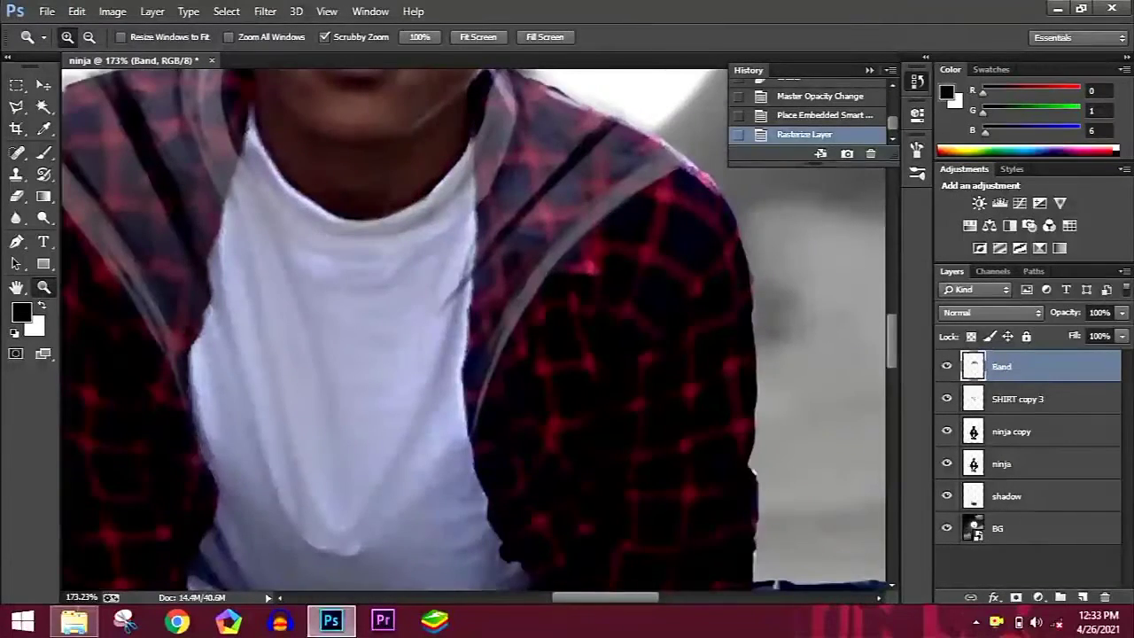
scroll(497, 354, up, 3)
Scale and position the headband to span the man's forehead
key(ctrl+t)
mouse_move(552, 228)
mouse_down()
mouse_move(466, 209)
mouse_move(474, 173)
mouse_up()
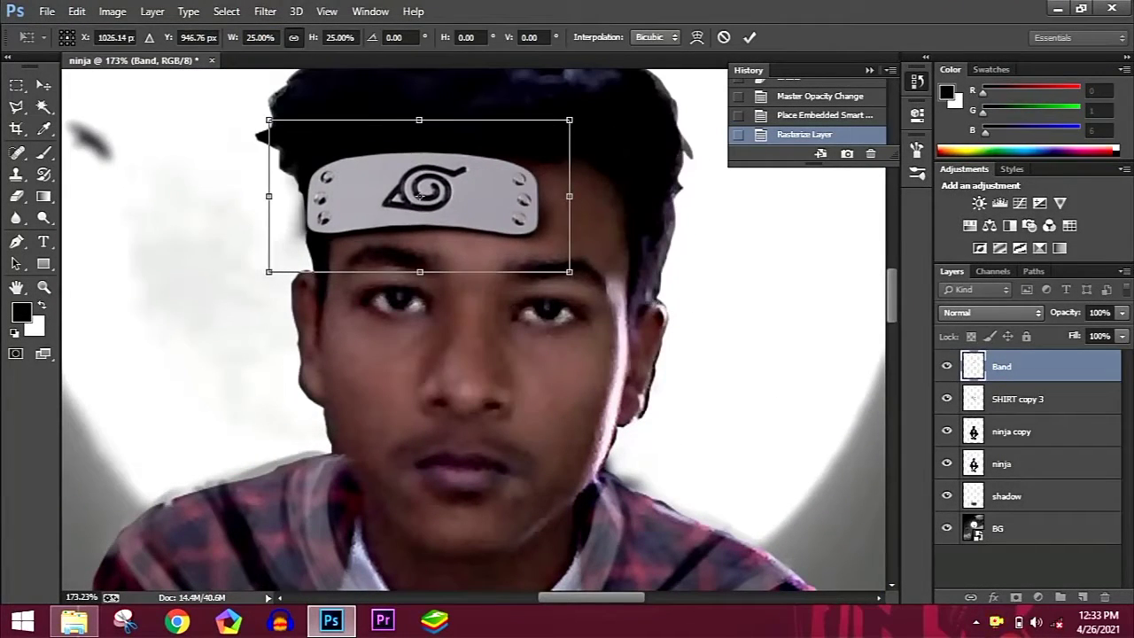
drag(570, 191, 664, 191)
mouse_move(664, 261)
mouse_down()
mouse_move(696, 265)
mouse_move(611, 211)
mouse_move(753, 235)
mouse_up()
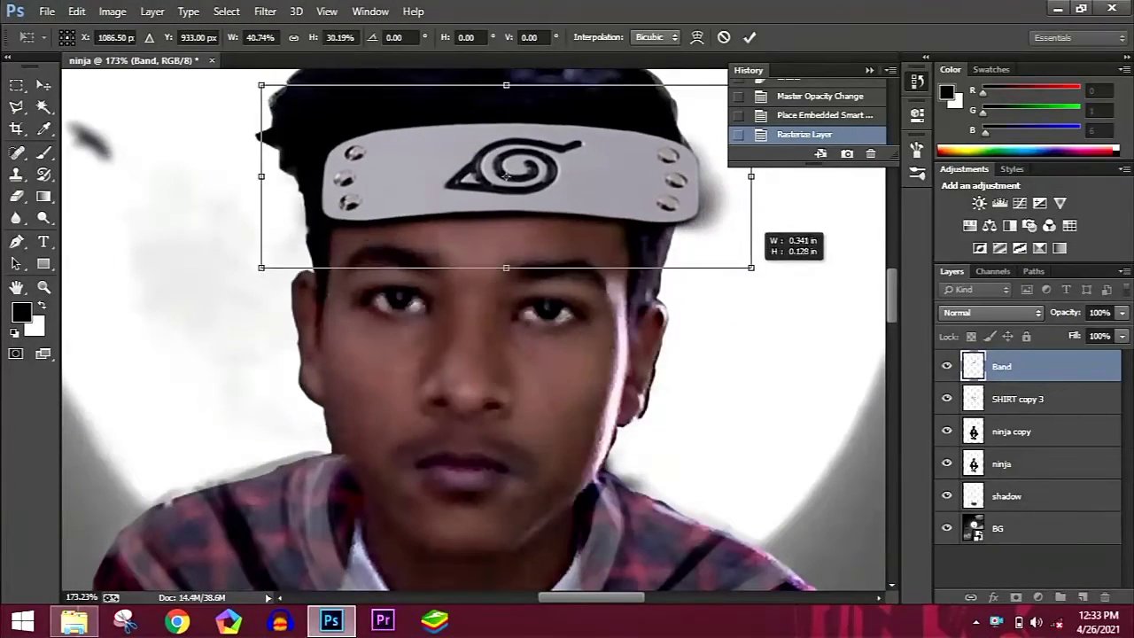
right_click(590, 266)
click(620, 375)
drag(620, 185, 611, 282)
Warp the headband to wrap around the head, then erase stray pixels beside it
right_click(589, 248)
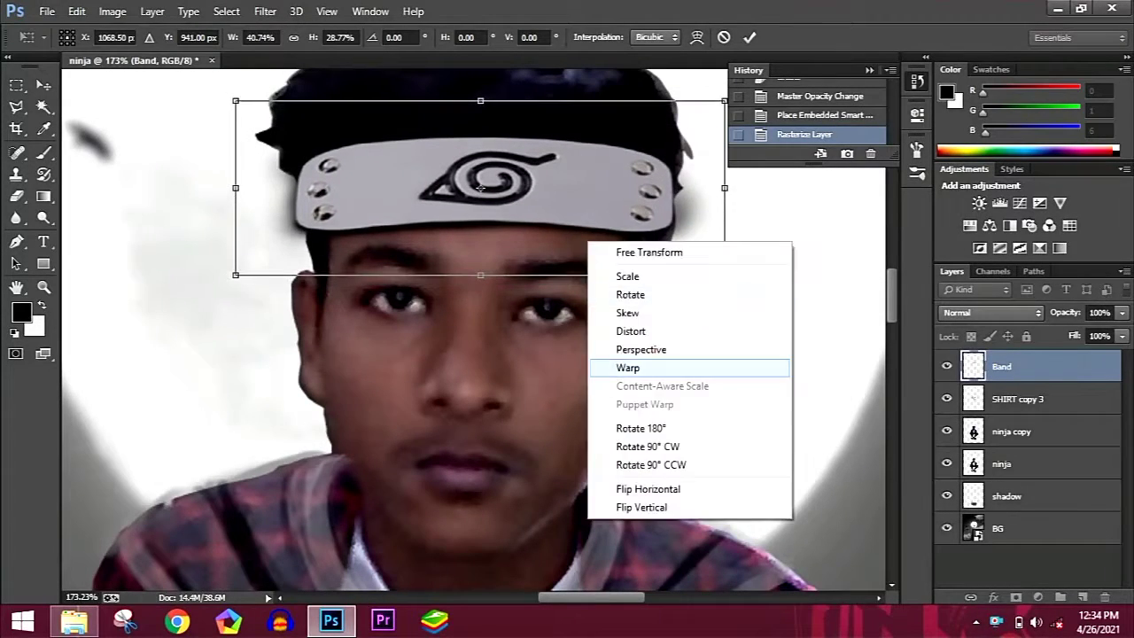
click(628, 367)
drag(481, 252, 481, 217)
drag(237, 244, 259, 239)
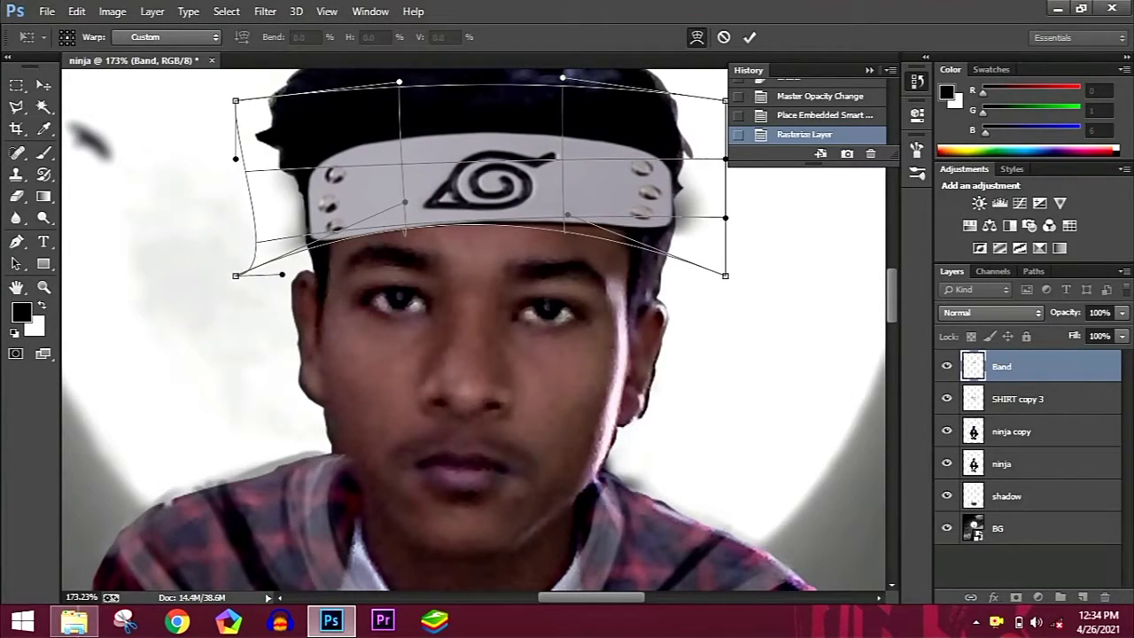
drag(235, 101, 224, 108)
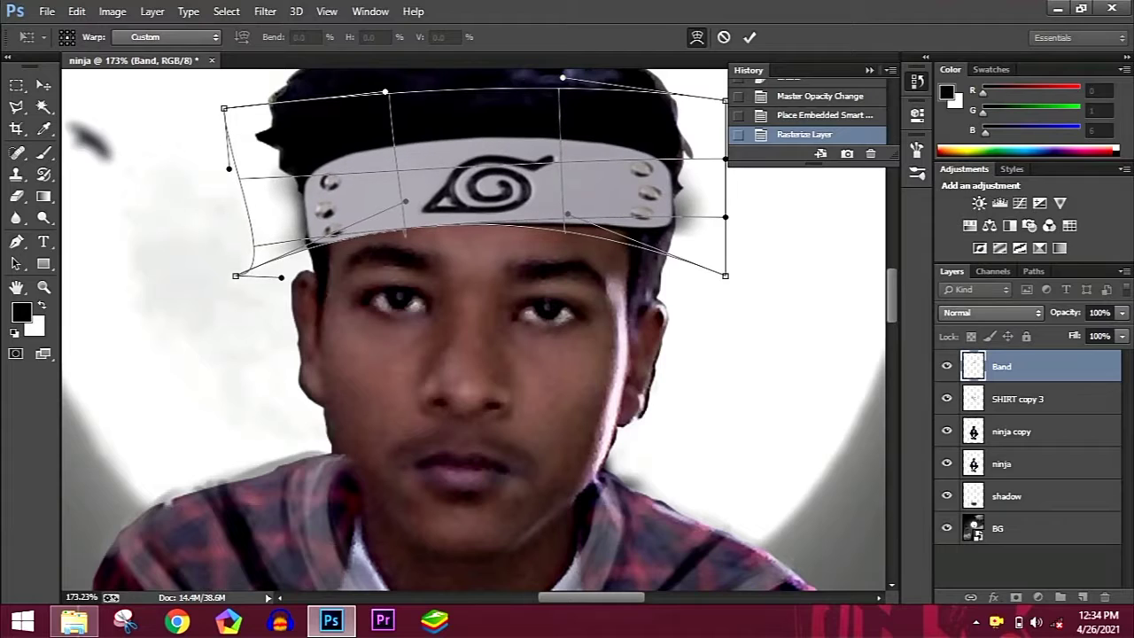
mouse_move(725, 217)
mouse_down()
mouse_move(705, 321)
mouse_move(665, 371)
mouse_up()
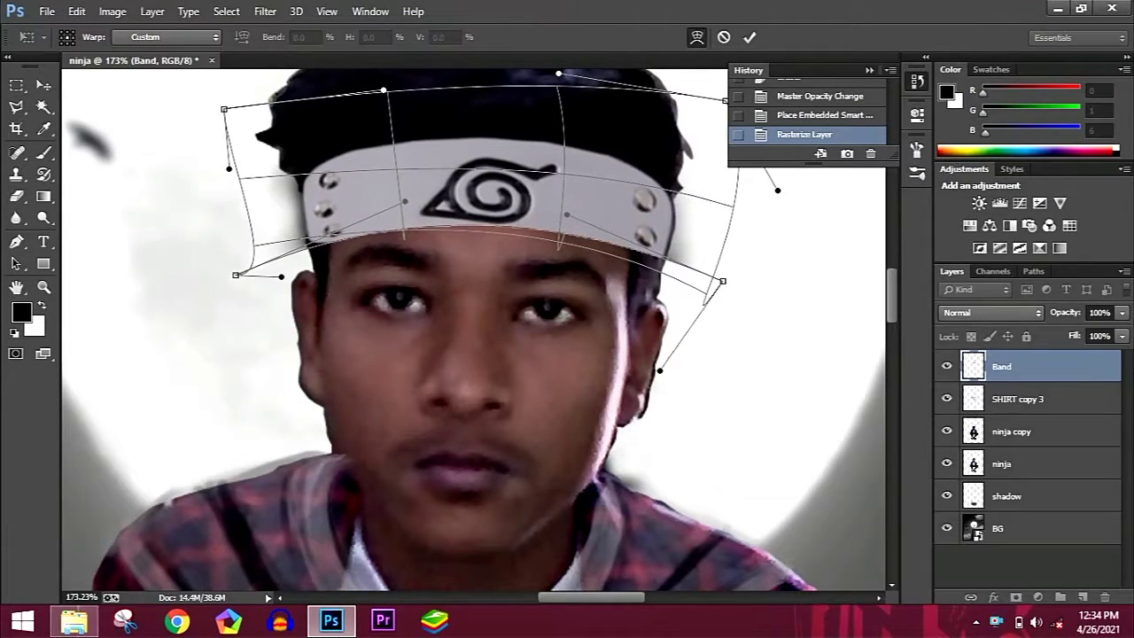
drag(725, 162, 784, 190)
click(44, 287)
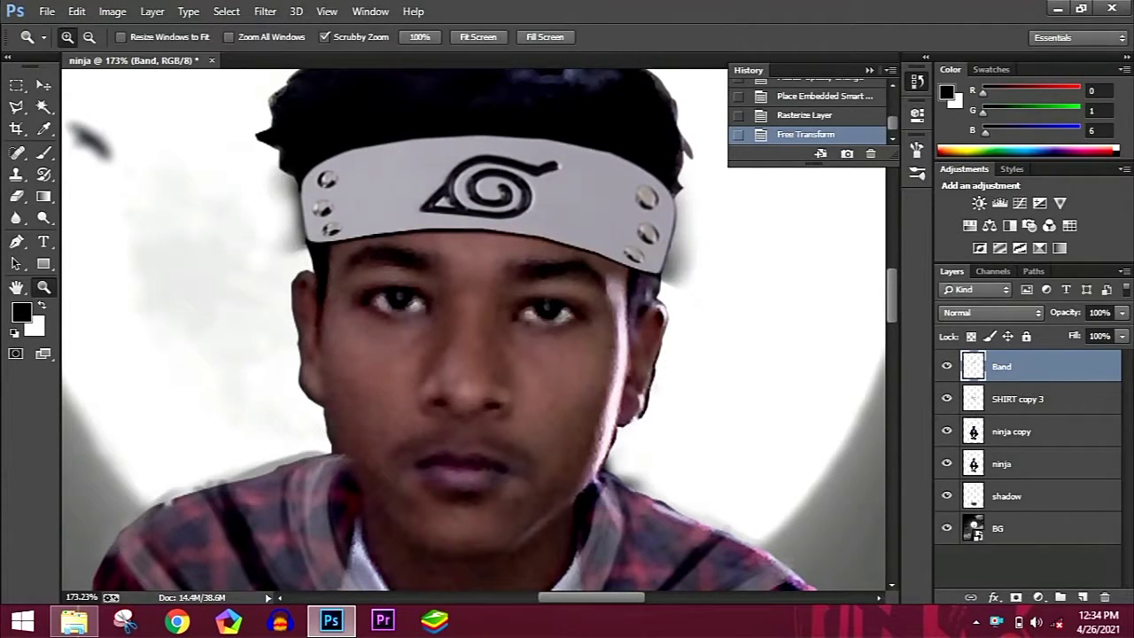
click(16, 196)
drag(286, 177, 293, 232)
Create an 'sd' layer, merge the headband into it and set opacity to 75%
key(alt+bracketleft)
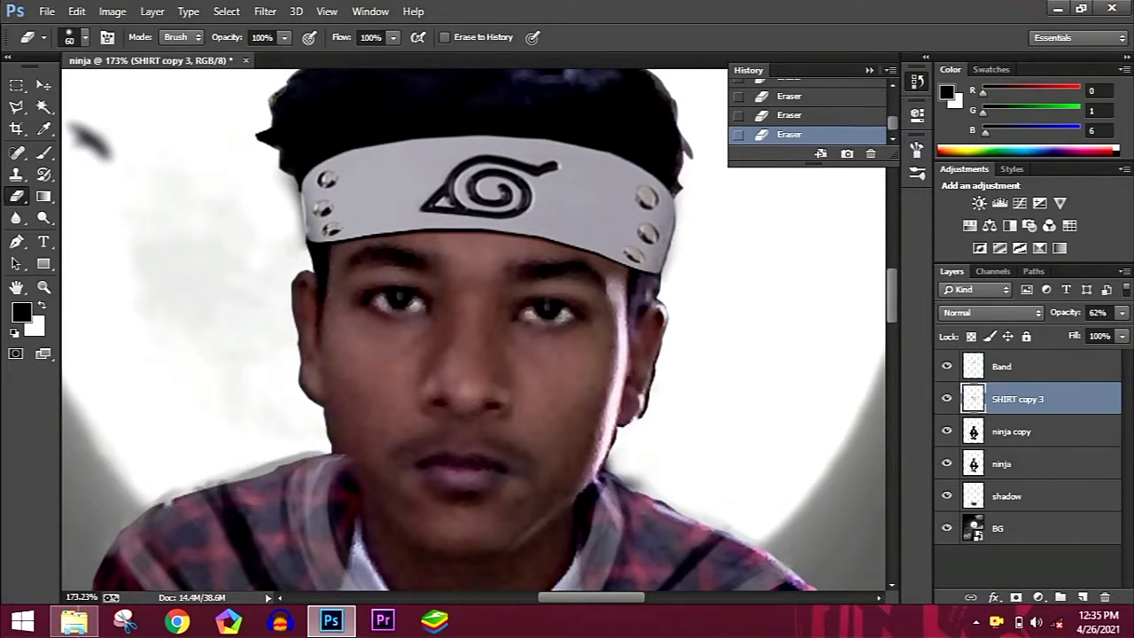
key(ctrl+shift+n)
text(sd)
key(Return)
key(b)
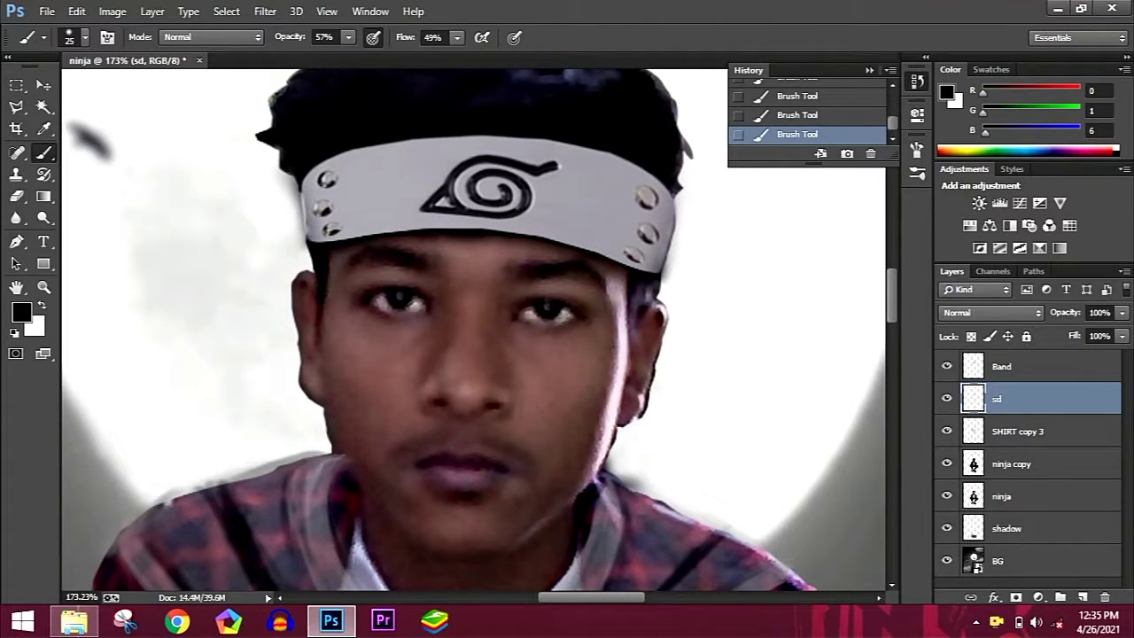
scroll(473, 330, up, 3)
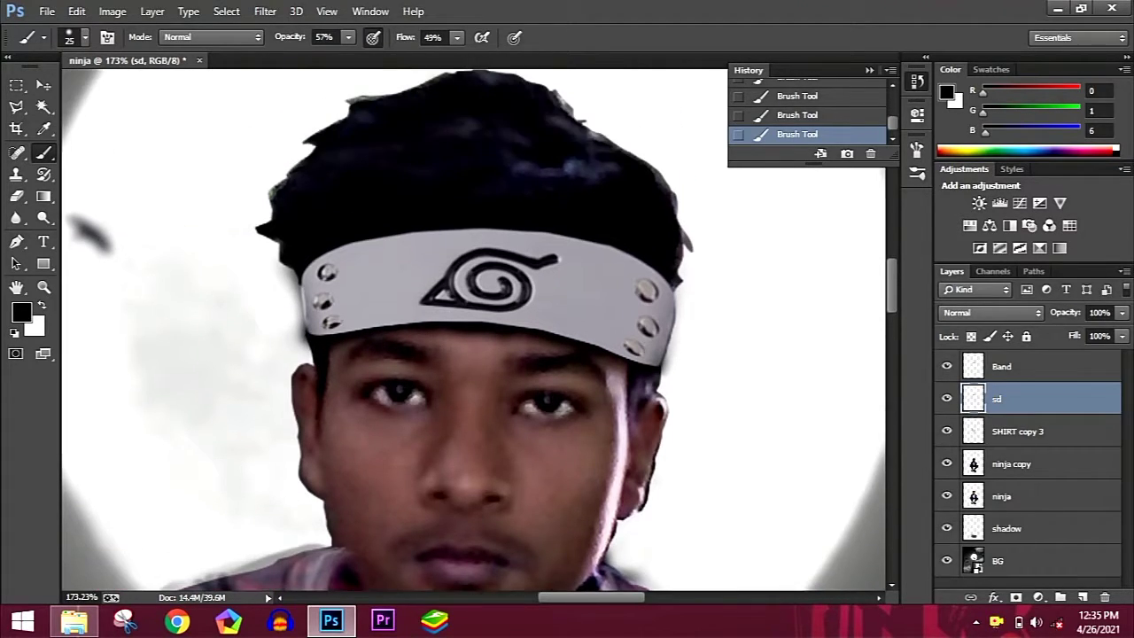
right_click(1001, 366)
click(709, 469)
drag(1122, 312, 1101, 332)
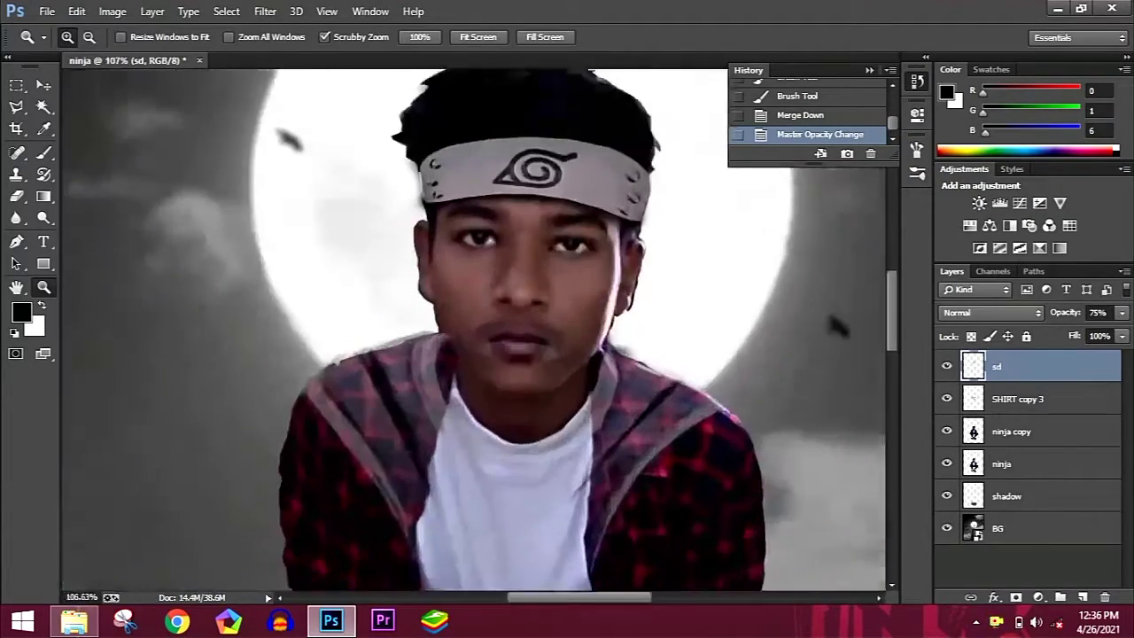
Move and reshape the hairs image to fit the man's hairline
scroll(276, 213, down, 5)
scroll(277, 213, down, 5)
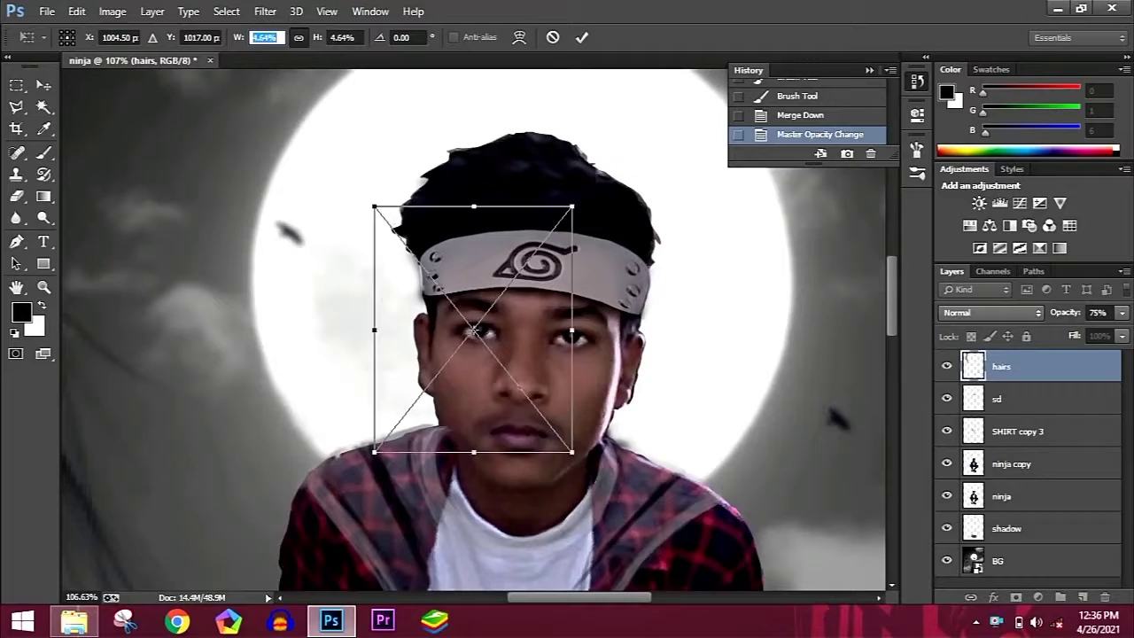
drag(474, 331, 503, 343)
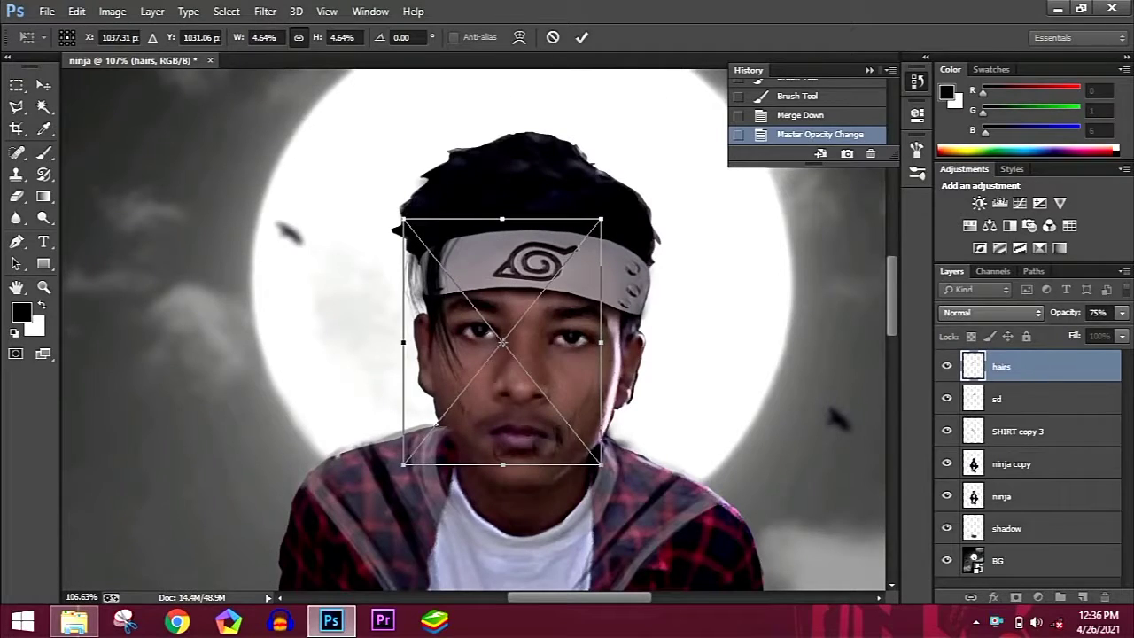
drag(403, 463, 378, 456)
mouse_move(601, 219)
mouse_down()
mouse_move(595, 228)
mouse_move(607, 229)
mouse_up()
key(Return)
Rasterize the hair layer and erase its excess edges
key(e)
click(534, 443)
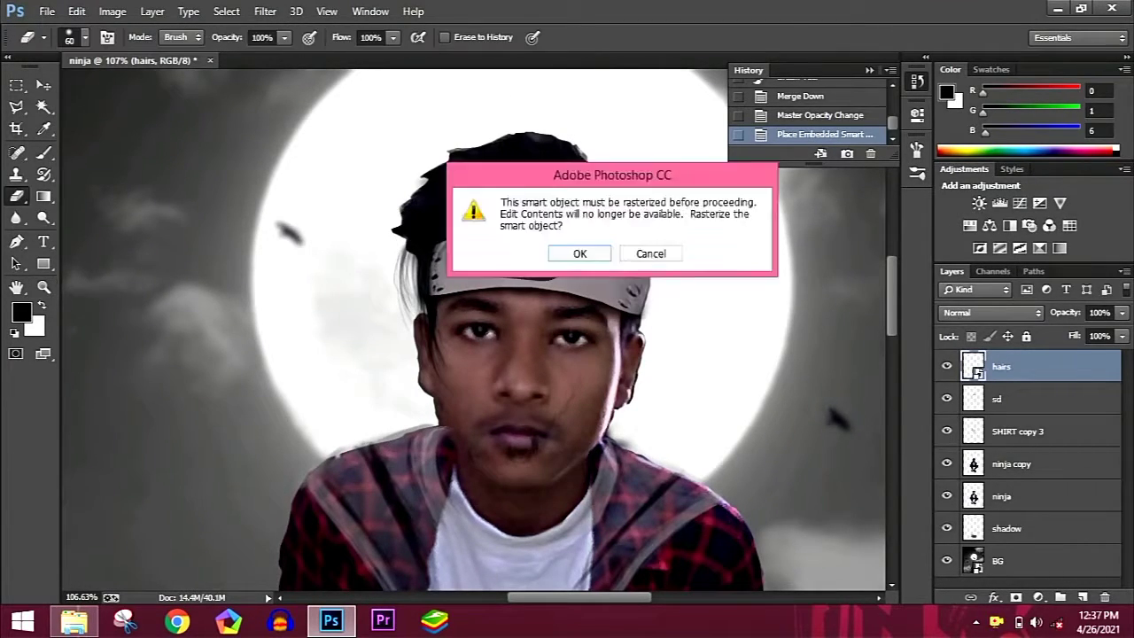
key(Return)
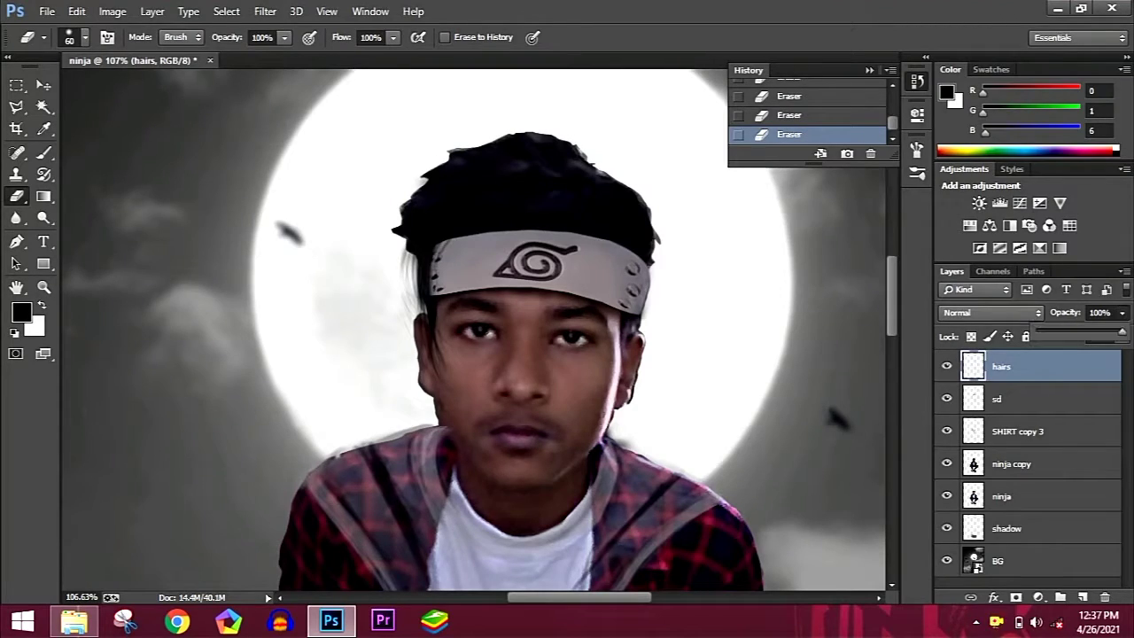
scroll(735, 430, down, 10)
scroll(451, 443, down, 3)
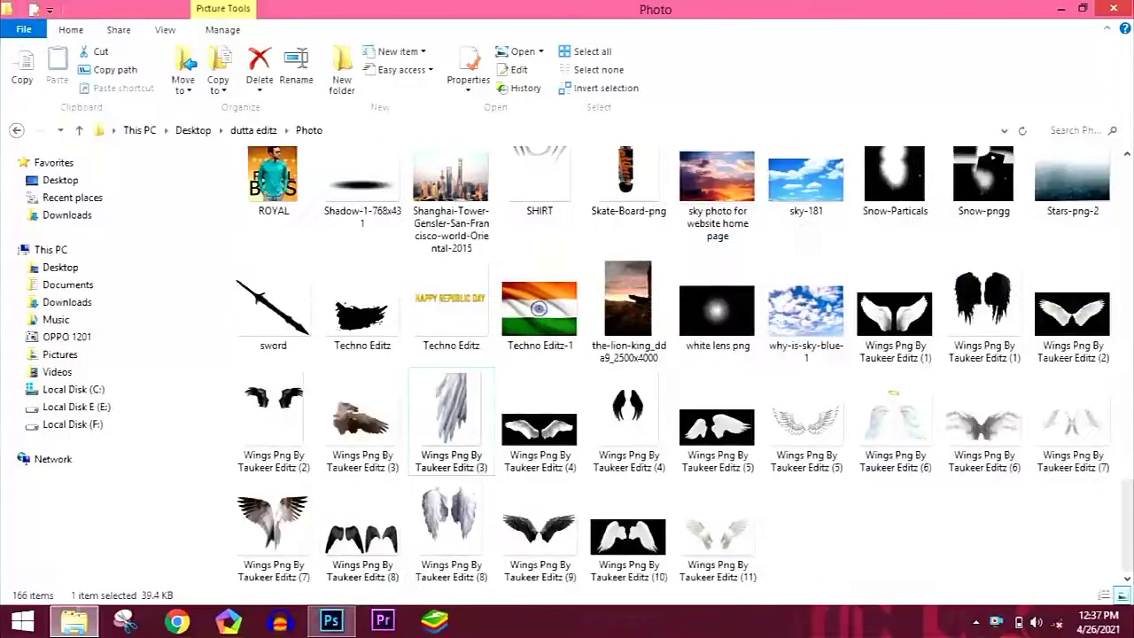
scroll(451, 443, up, 2)
scroll(451, 439, up, 5)
scroll(661, 469, up, 3)
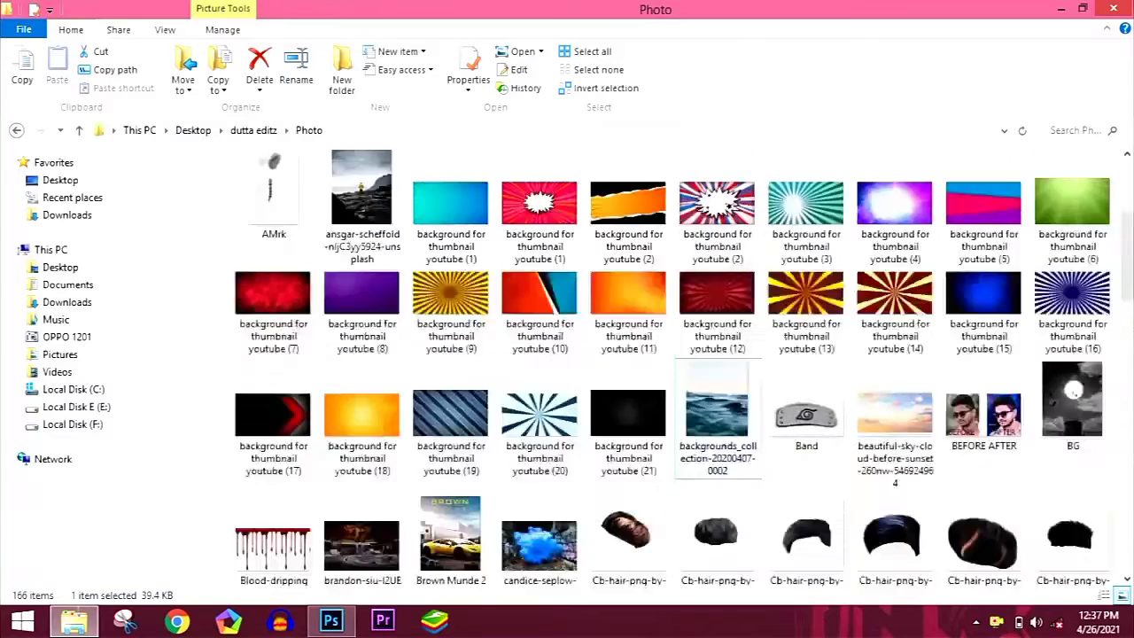
scroll(660, 470, up, 3)
Place the AMrk scar, shrink it onto the cheek below the eye, and rasterize its layer
mouse_move(273, 452)
mouse_down()
mouse_move(330, 620)
mouse_move(496, 337)
mouse_up()
drag(718, 589, 570, 367)
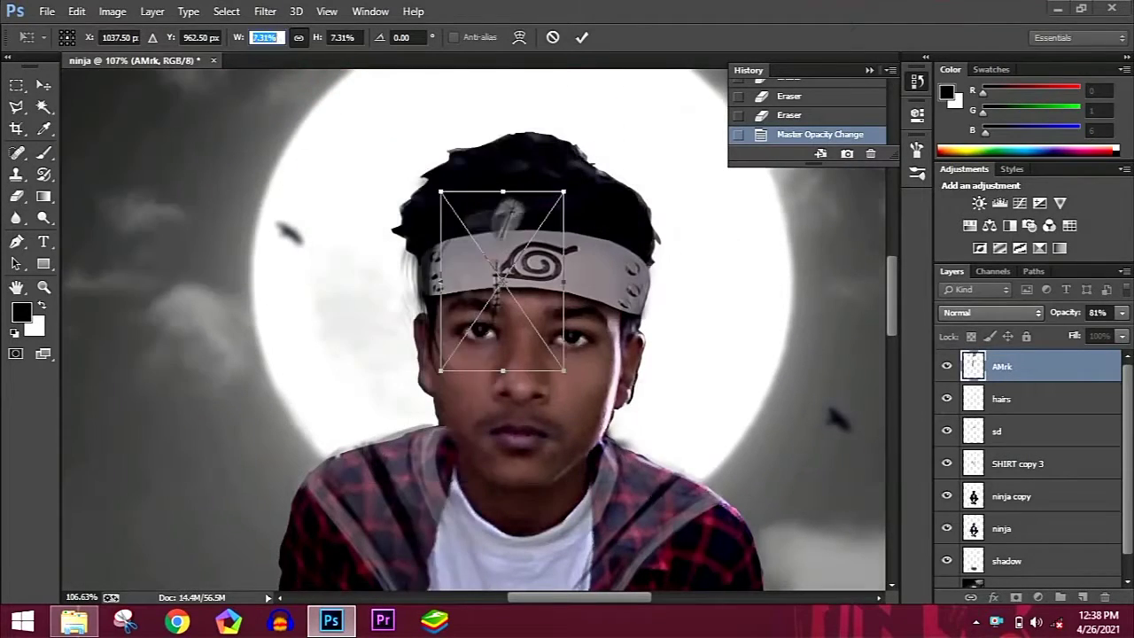
drag(496, 284, 623, 403)
key(Return)
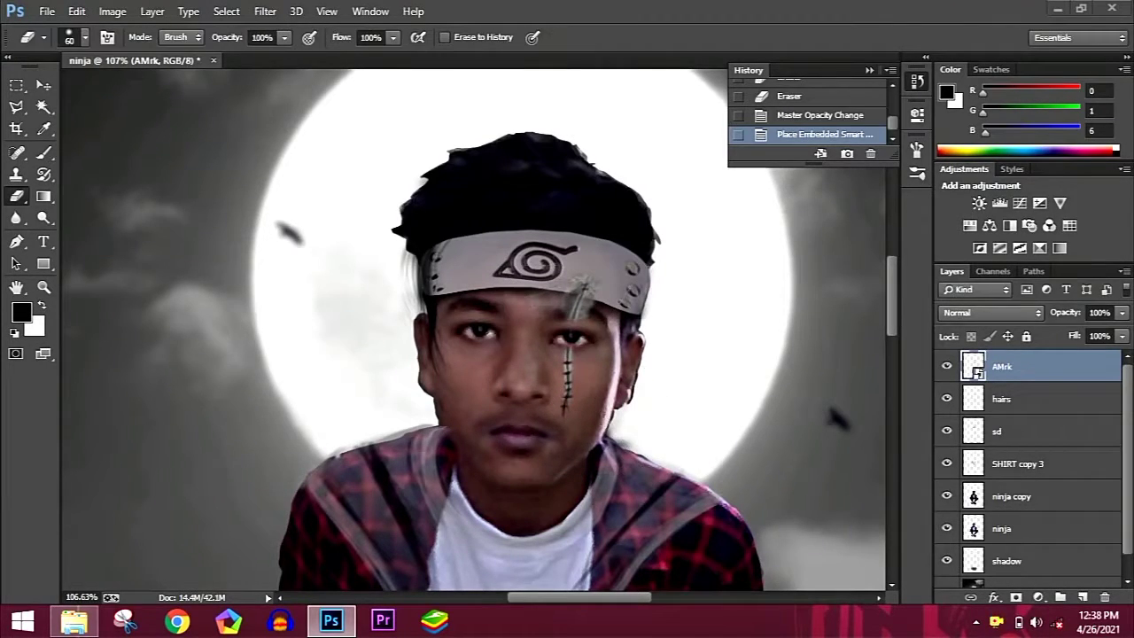
key(ctrl+bracketleft)
key(ctrl+bracketleft)
key(ctrl+bracketleft)
drag(1002, 427, 1002, 430)
right_click(1001, 430)
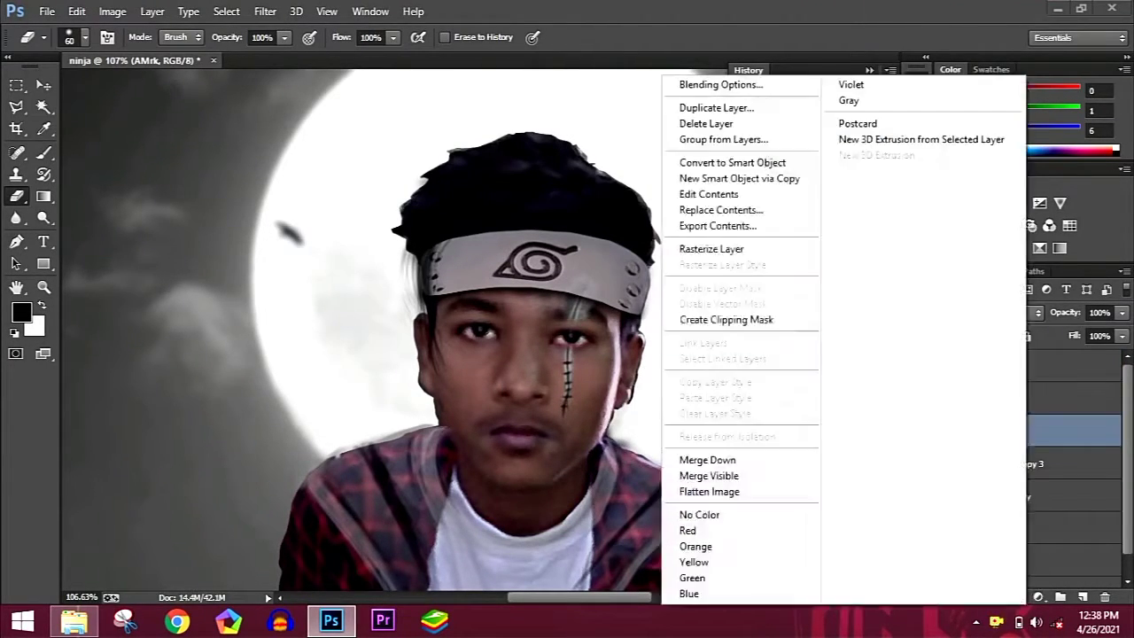
click(718, 227)
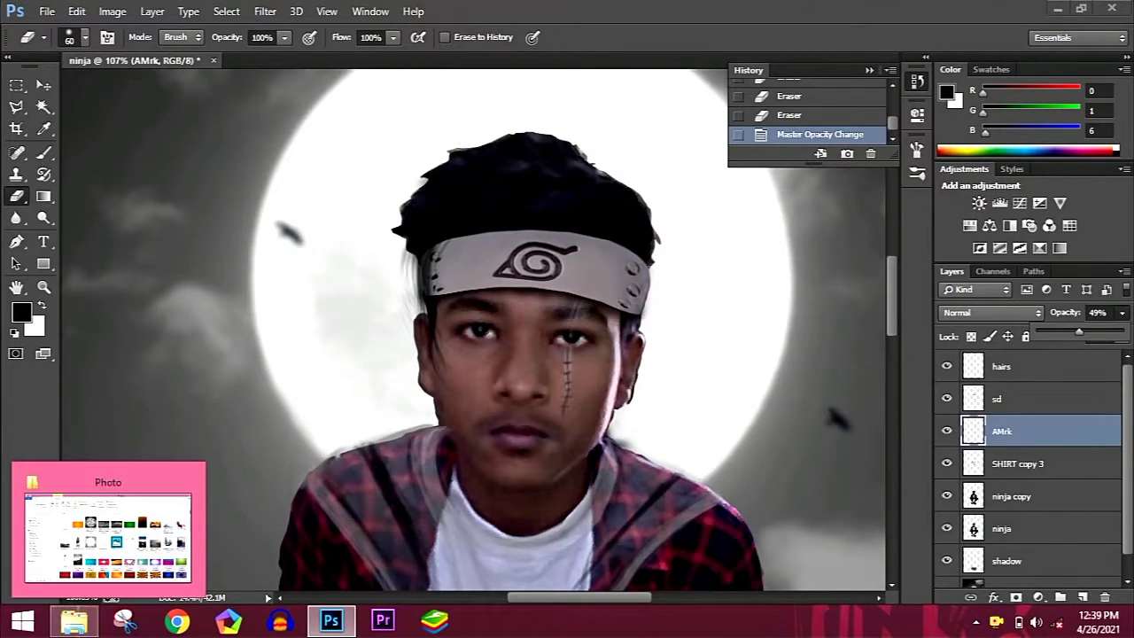
Fit the image on screen and drag the head scarf image into the composite
right_click(372, 282)
click(410, 291)
click(74, 620)
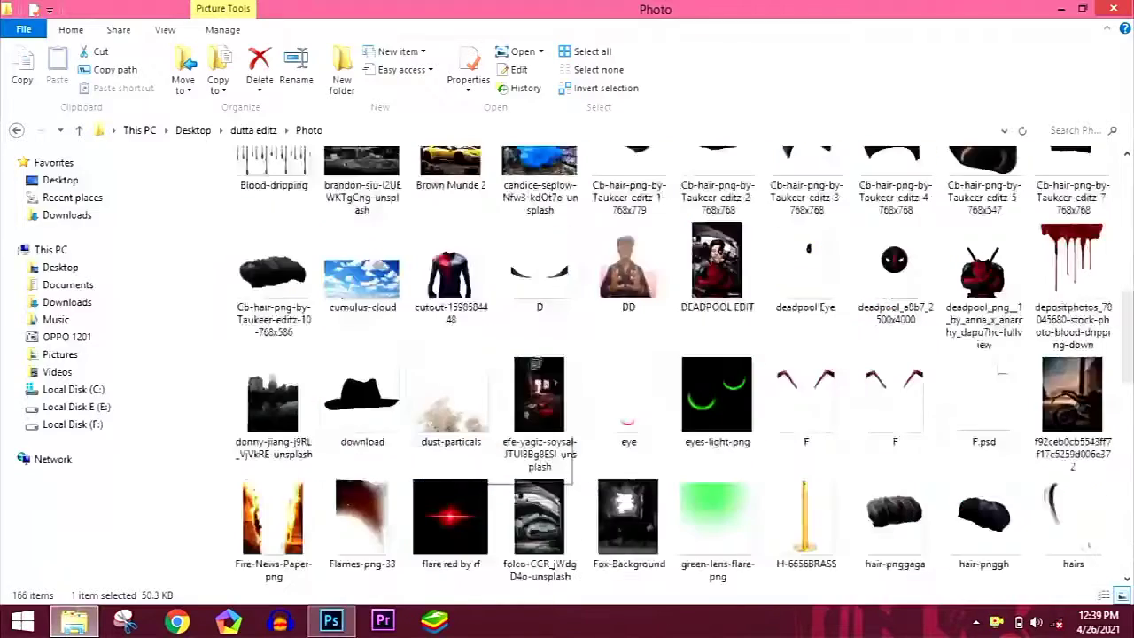
scroll(567, 354, down, 3)
drag(372, 390, 473, 329)
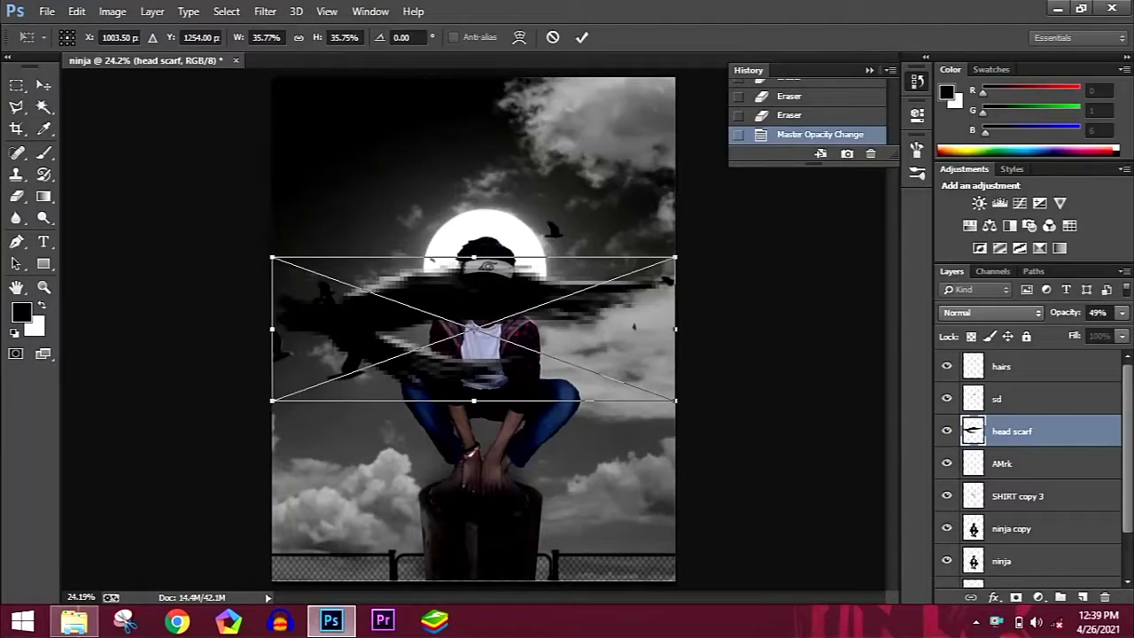
Commit the head scarf placement, move its layer to the top, and zoom in on the head
key(h)
key(Return)
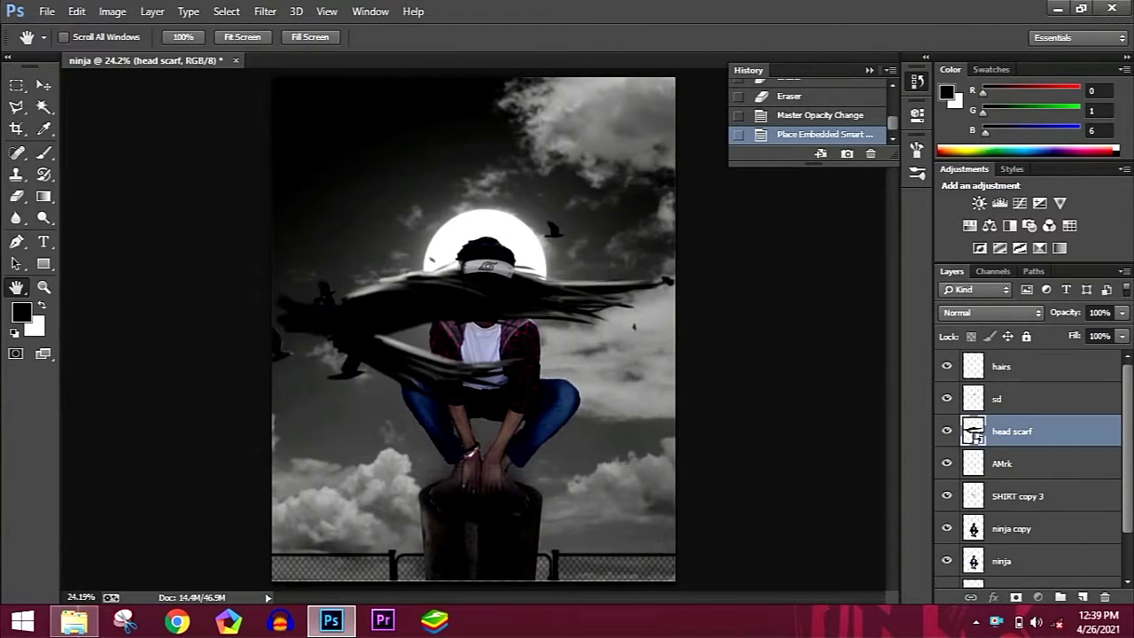
key(ctrl+shift+bracketright)
key(z)
drag(510, 319, 621, 319)
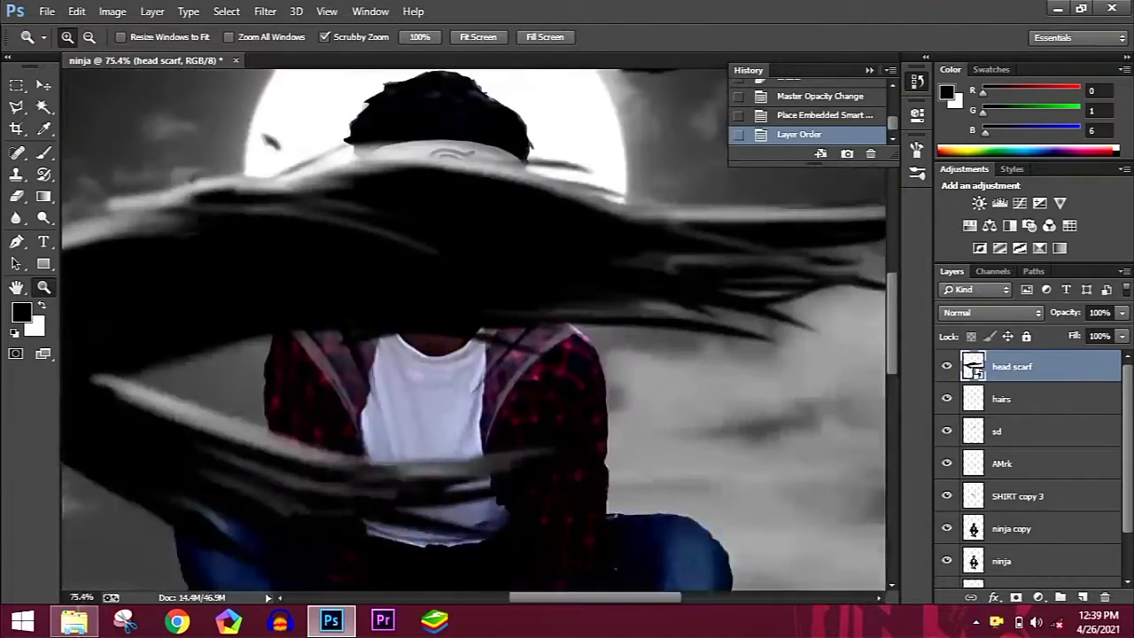
Shrink and flip the scarf so its tails trail behind the headband, below hairs, at 94% opacity
key(ctrl+t)
drag(375, 494, 530, 215)
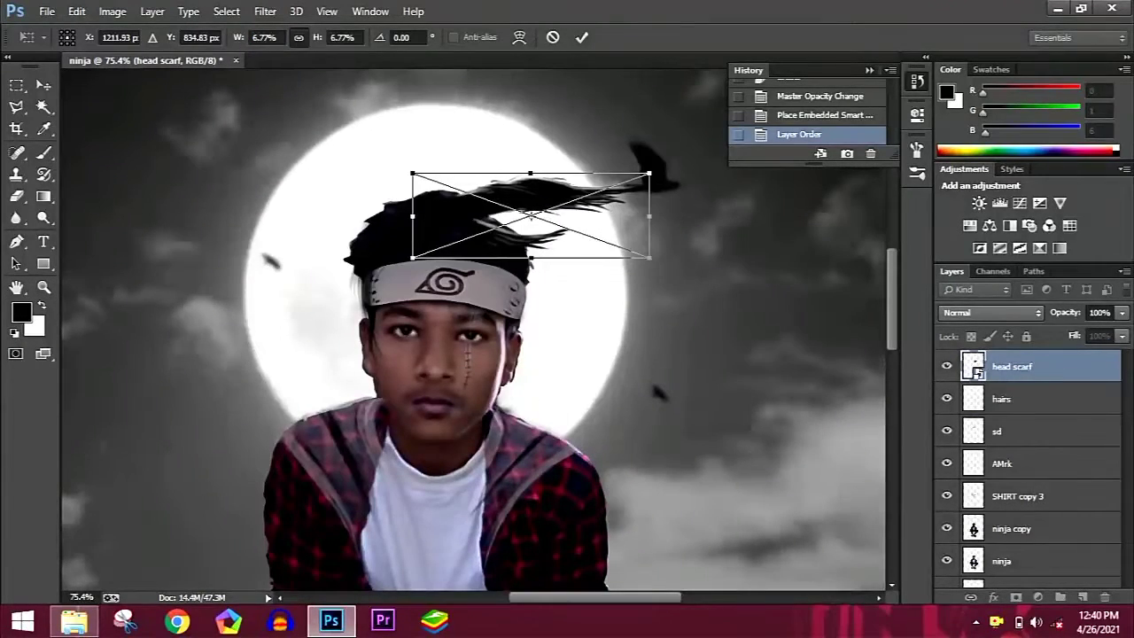
drag(650, 215, 190, 213)
mouse_move(366, 174)
mouse_down()
mouse_move(372, 217)
mouse_move(408, 266)
mouse_up()
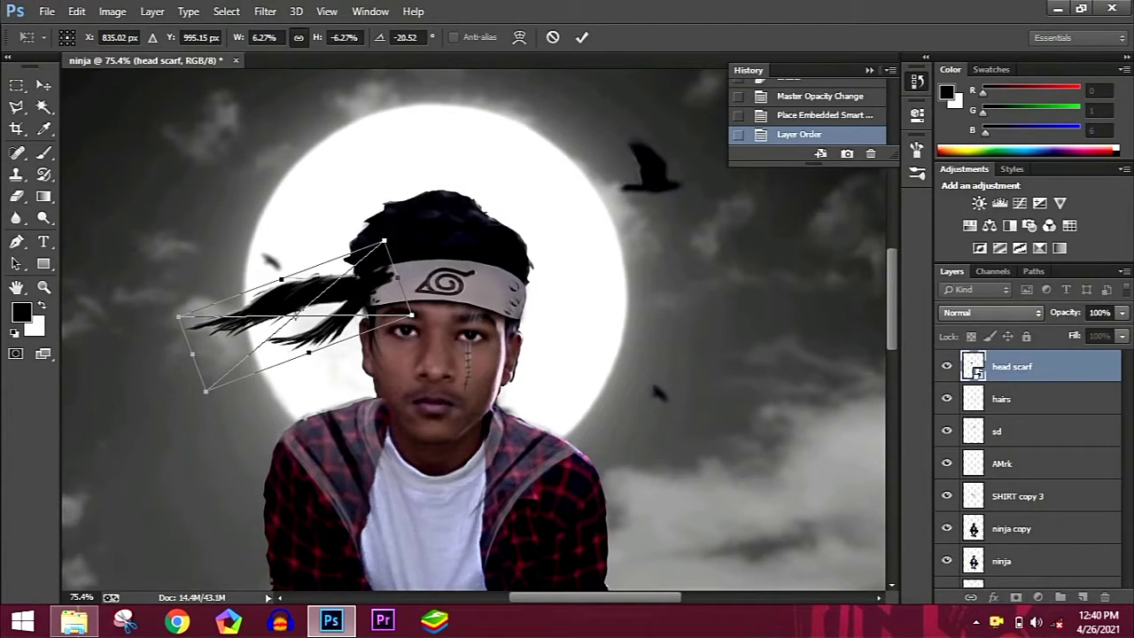
key(Return)
key(ctrl+bracketleft)
key(ctrl+bracketleft)
key(9)
key(4)
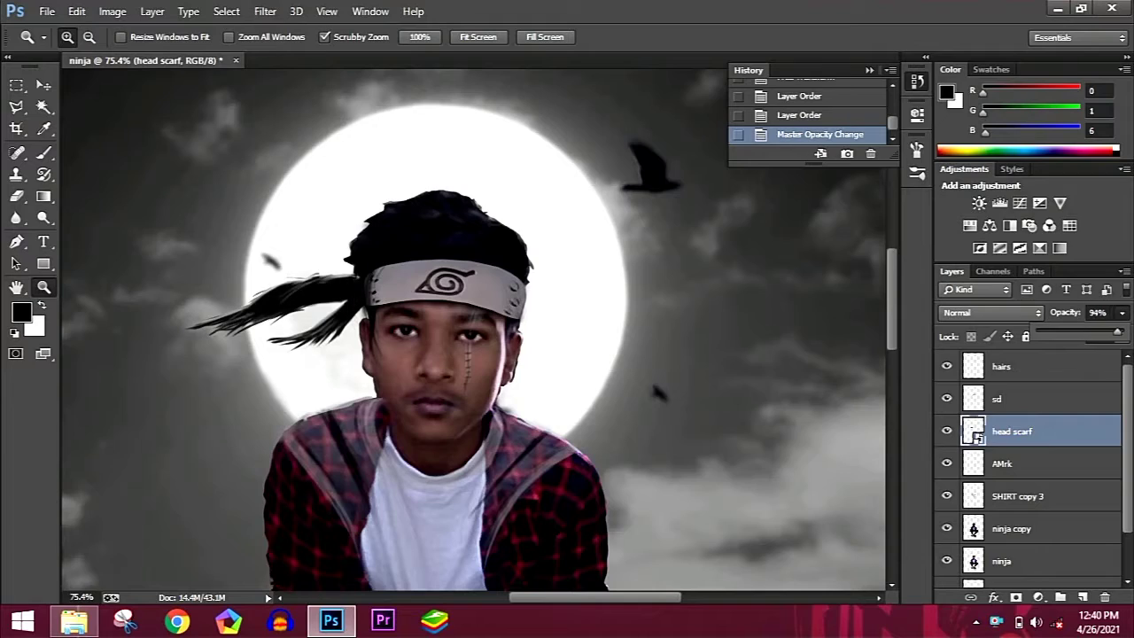
key(ctrl+0)
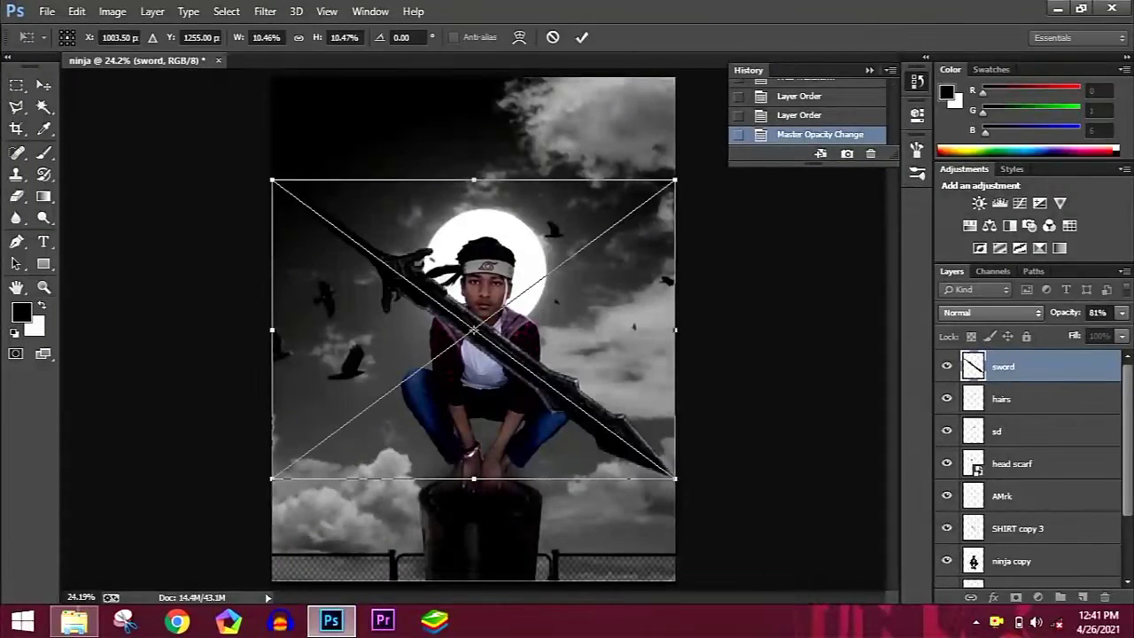
Shrink, flip and angle the sword, then move its layer below the ninja layer
mouse_move(675, 479)
mouse_down()
mouse_move(564, 265)
mouse_move(621, 250)
mouse_move(621, 276)
mouse_up()
mouse_move(621, 244)
mouse_down()
mouse_move(607, 223)
mouse_move(604, 248)
mouse_up()
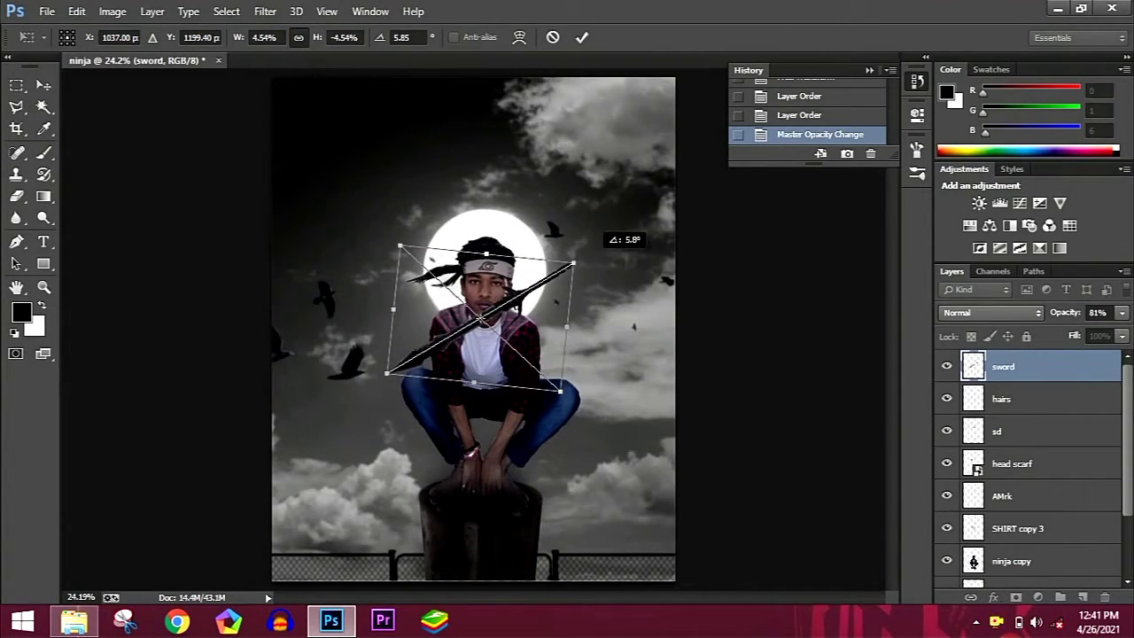
mouse_move(560, 289)
mouse_down()
mouse_move(567, 297)
mouse_move(561, 264)
mouse_up()
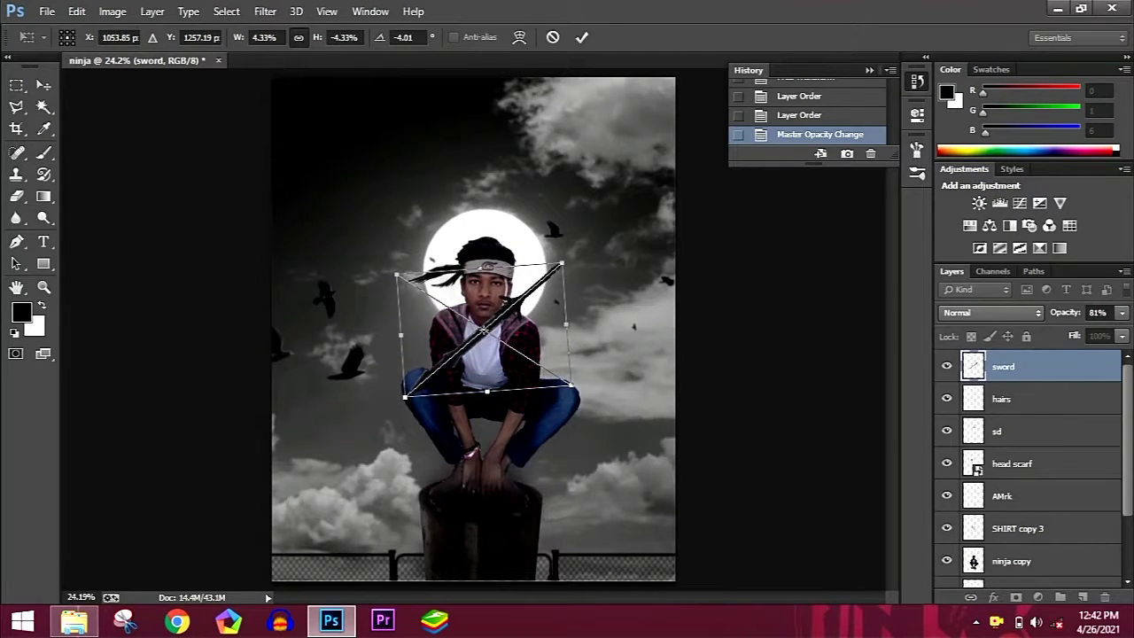
key(Return)
key(z)
drag(1003, 366, 1004, 529)
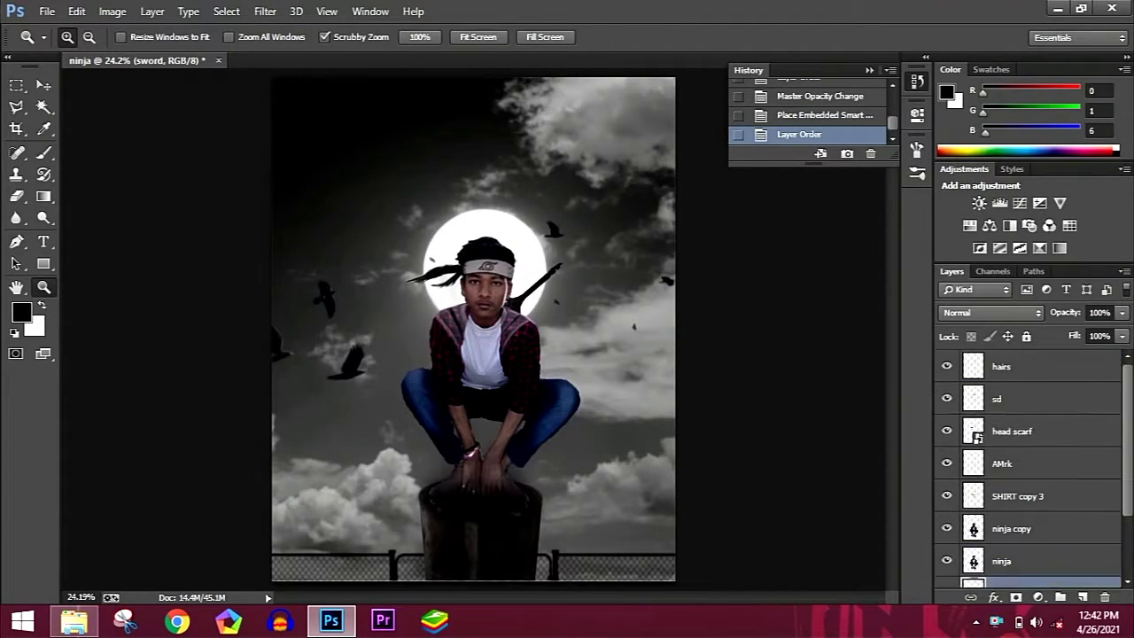
click(1012, 366)
click(1003, 529)
Rotate the sword diagonally behind the man's back with the blade rising past his shoulder
key(ctrl+t)
drag(585, 408, 640, 379)
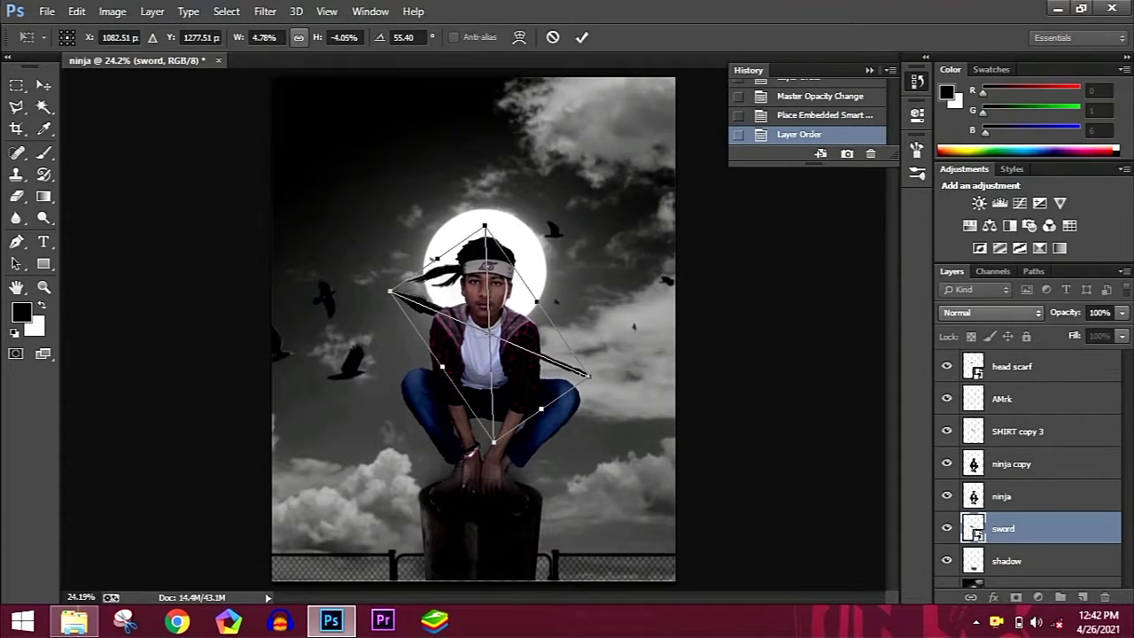
mouse_move(634, 365)
mouse_down()
mouse_move(523, 177)
mouse_move(740, 448)
mouse_up()
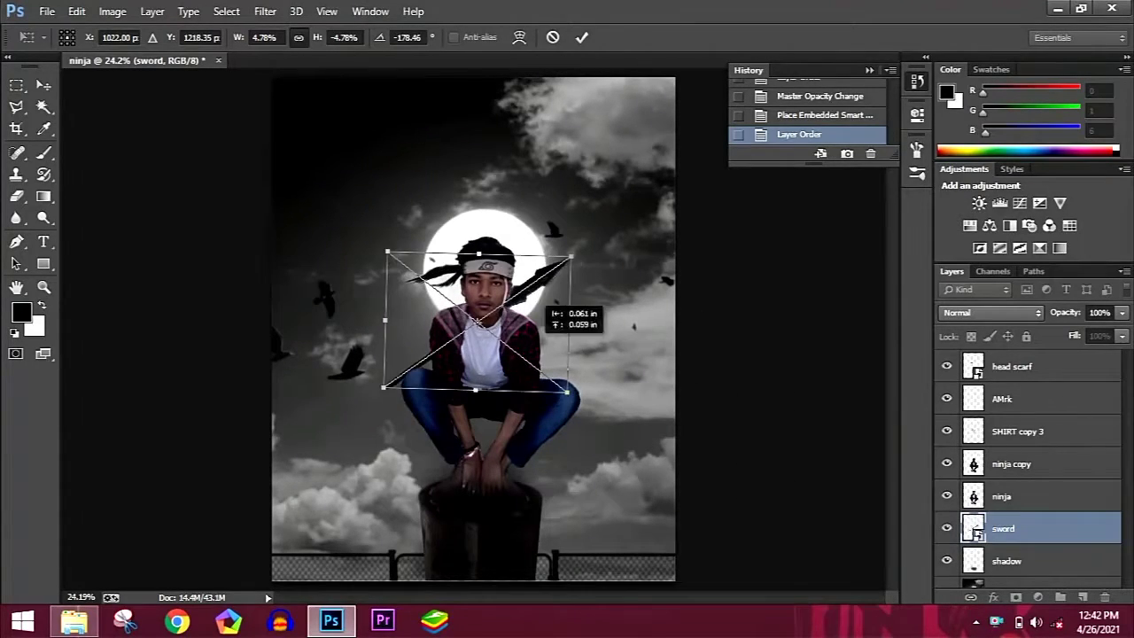
mouse_move(567, 319)
mouse_down()
mouse_move(567, 282)
mouse_move(599, 236)
mouse_up()
drag(563, 403, 558, 397)
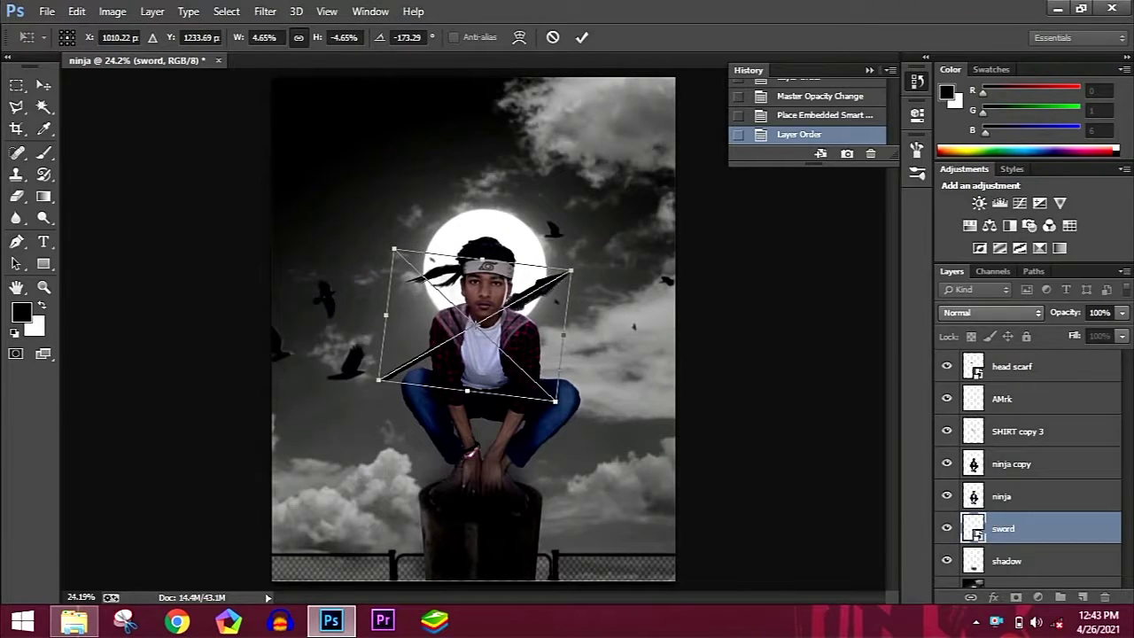
key(Return)
Set the shadow layer's opacity to 0% while ninja copy stays at 100%
key(z)
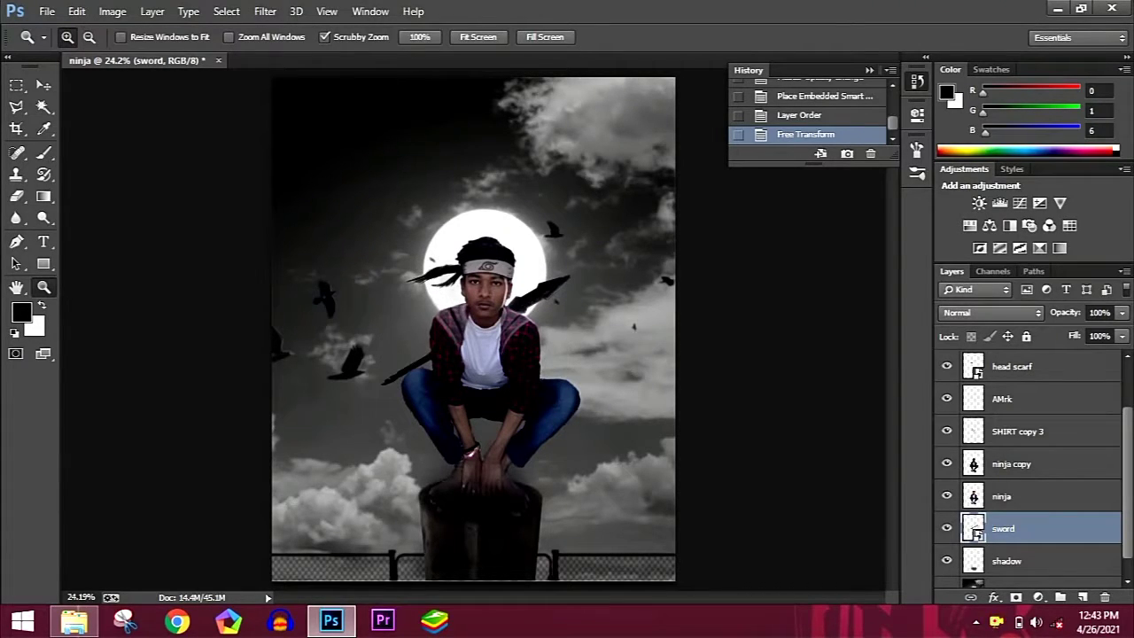
click(1011, 464)
click(1122, 312)
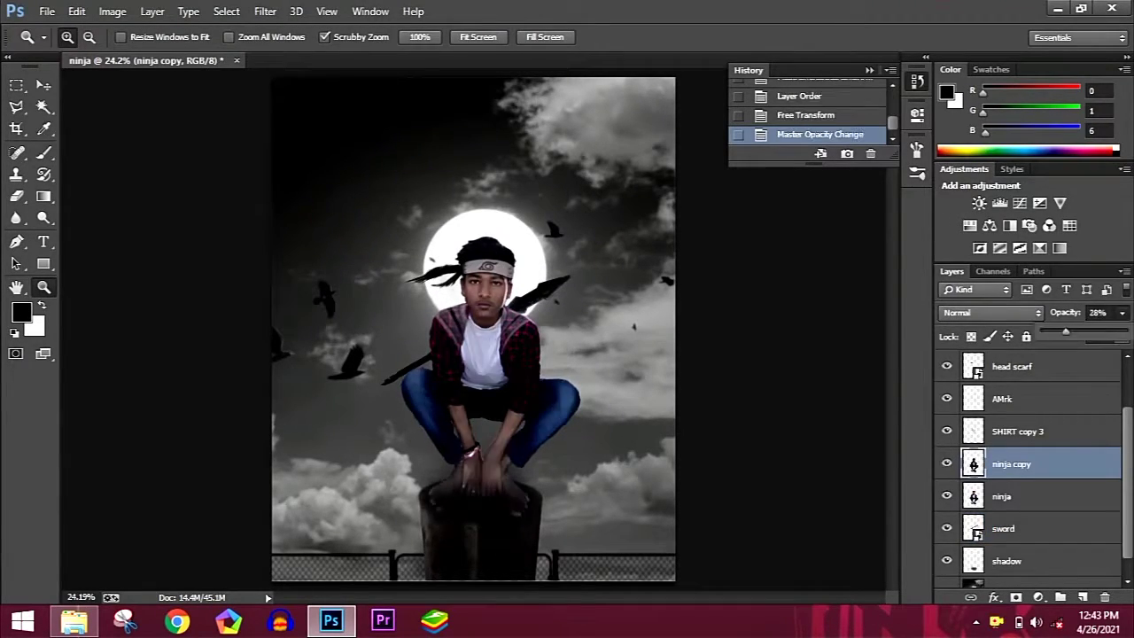
scroll(1028, 469, down, 1)
click(1006, 539)
click(1122, 312)
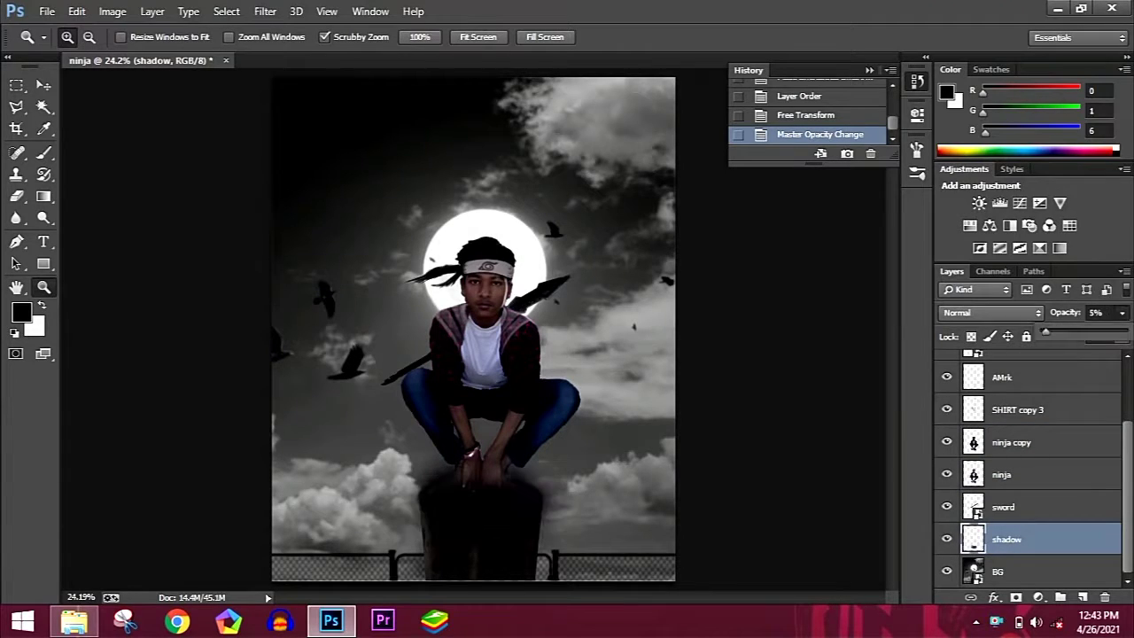
drag(1126, 331, 1042, 332)
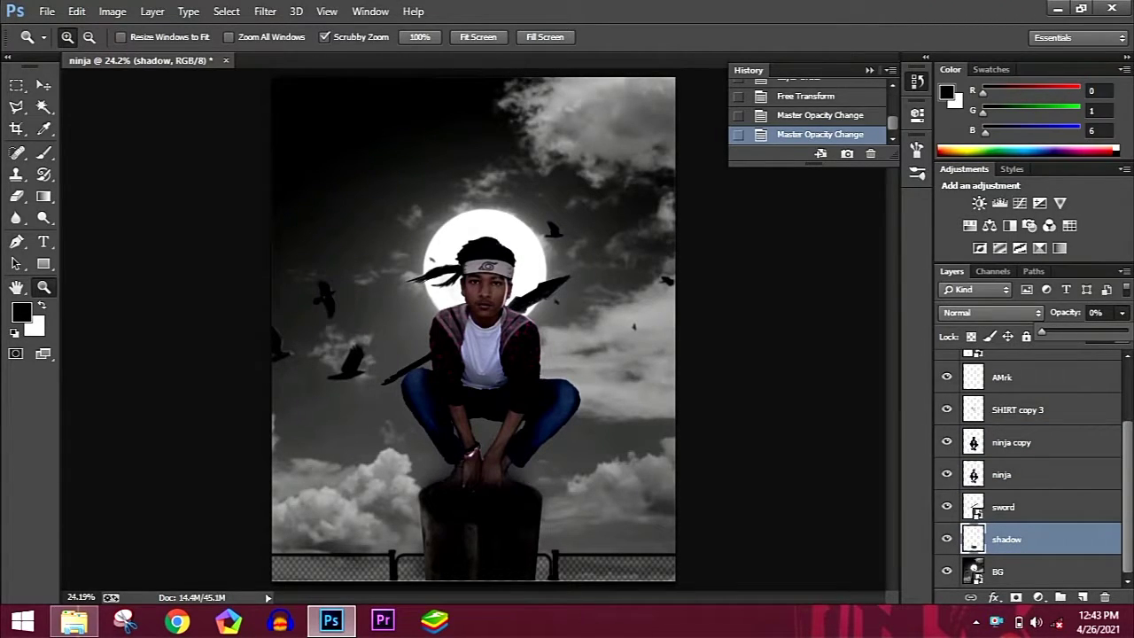
click(1012, 442)
scroll(1012, 442, up, 1)
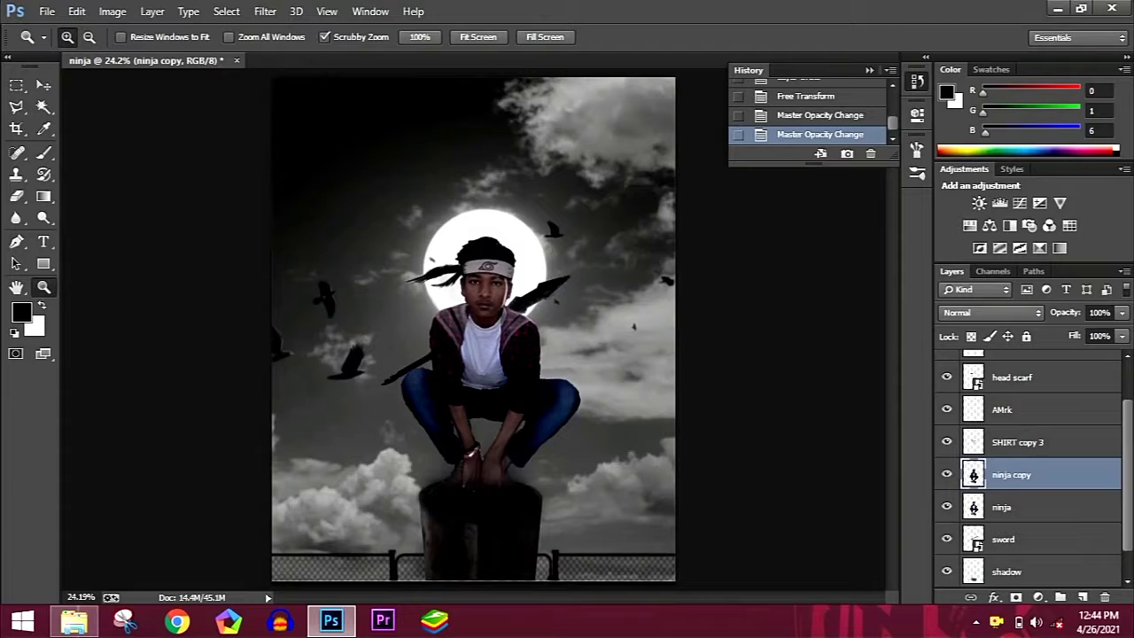
Briefly browse the Photo image folder in Explorer, then return to Photoshop
click(116, 541)
scroll(426, 452, up, 5)
scroll(425, 452, up, 5)
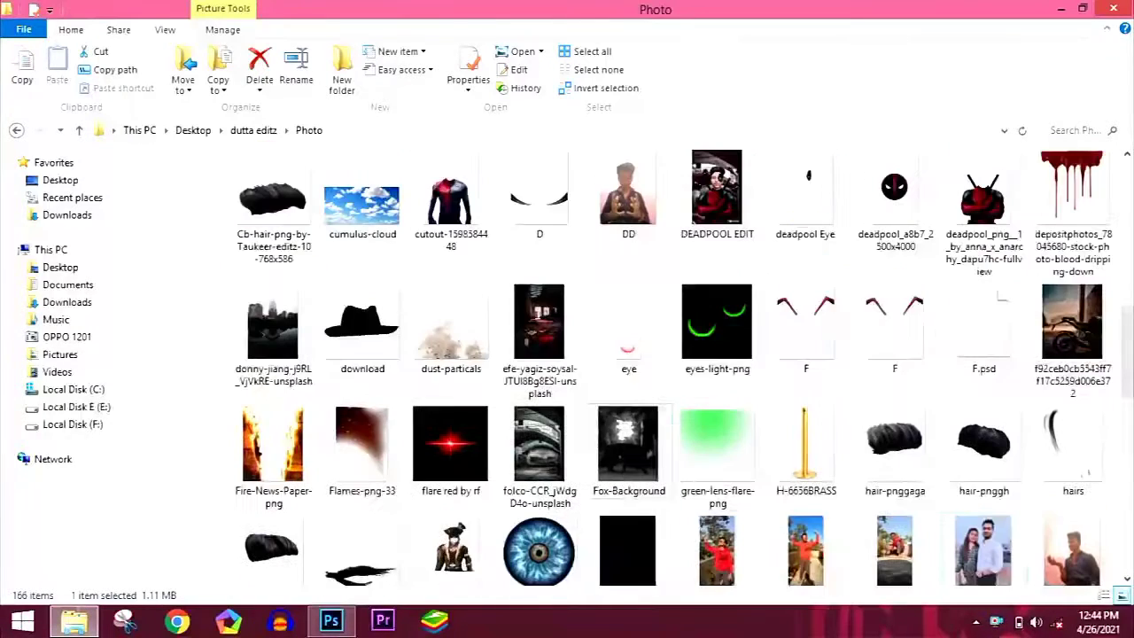
key(alt+Tab)
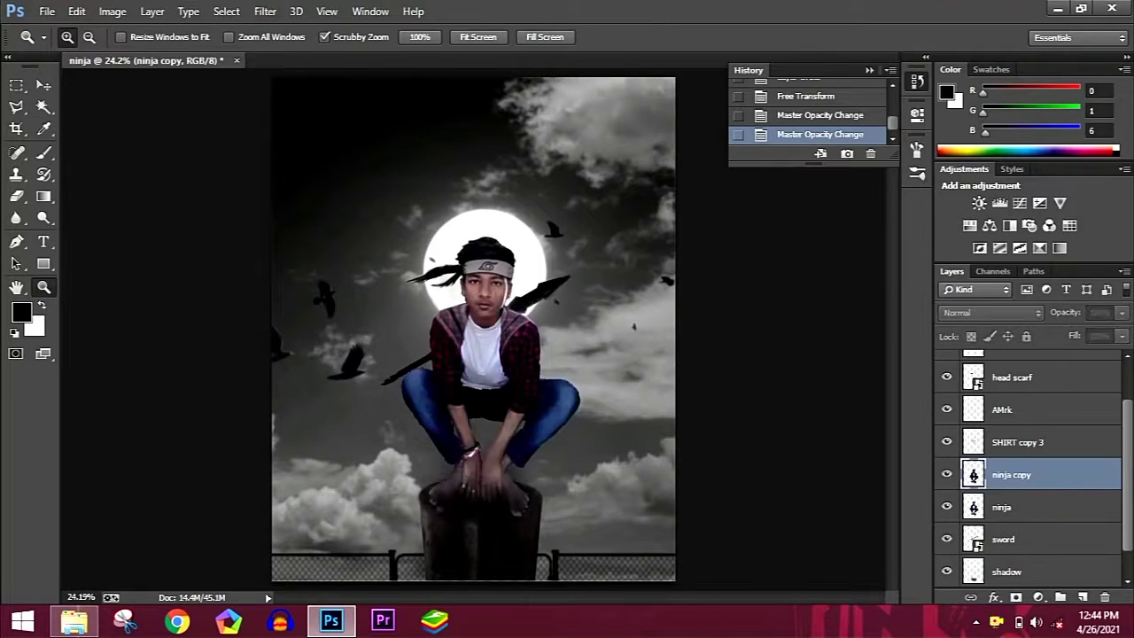
Warp the ninja copy layer to reshape the crouching man's legs and hands, then fit the view
key(ctrl+t)
key(Escape)
scroll(462, 477, up, 3)
scroll(462, 354, up, 2)
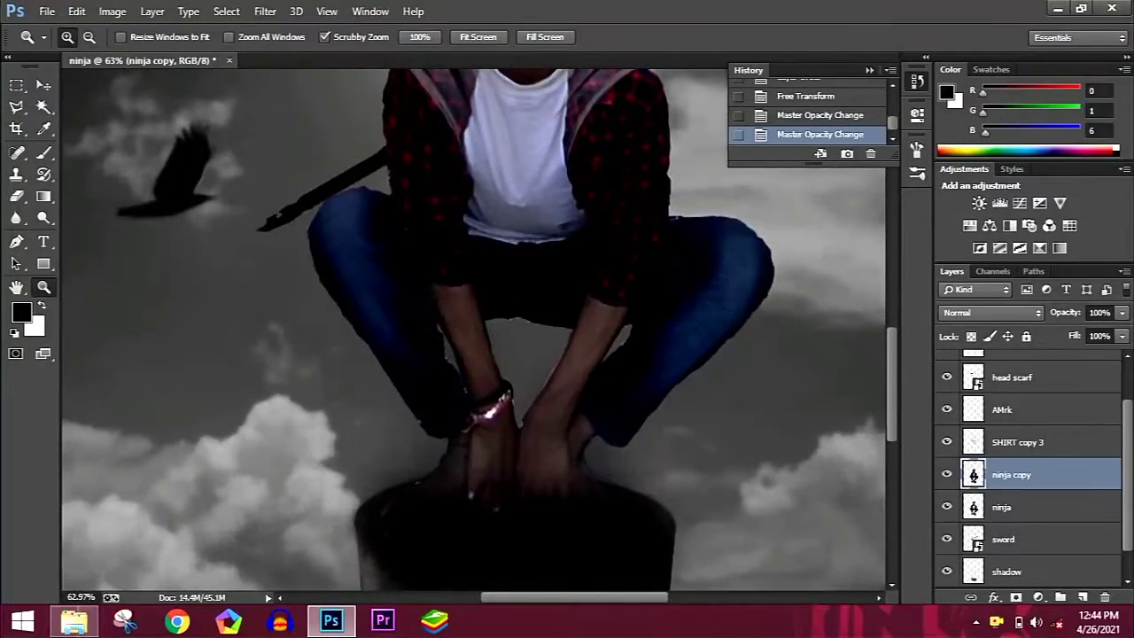
key(ctrl+t)
right_click(560, 67)
click(582, 190)
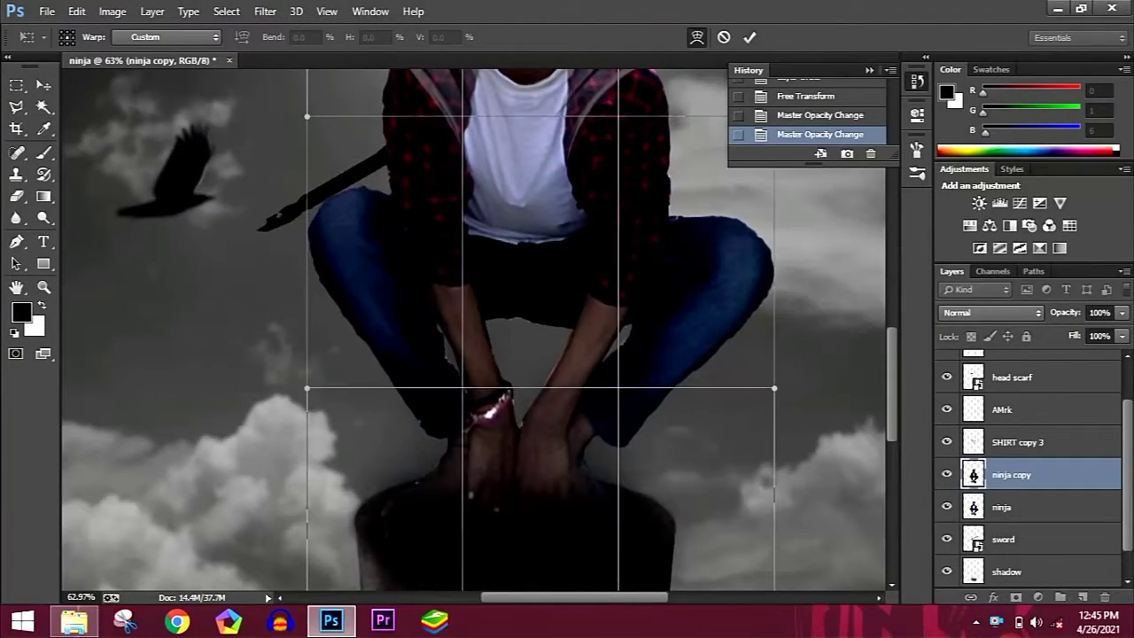
key(Return)
key(ctrl+0)
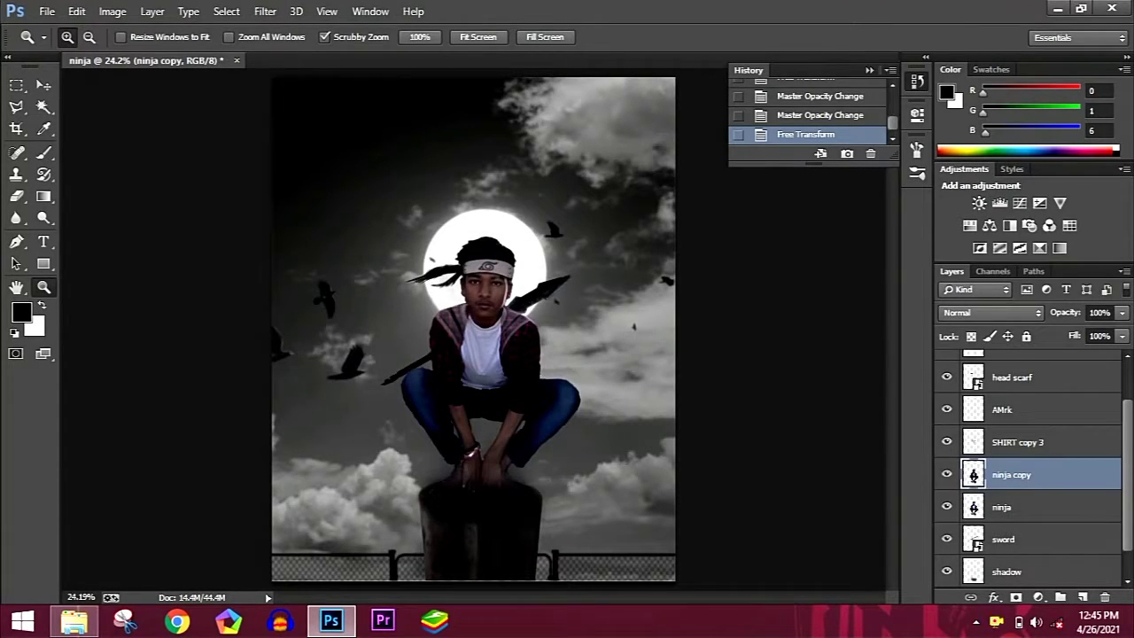
right_click(518, 339)
key(Escape)
Select the sd layer and lower its opacity
scroll(479, 309, up, 5)
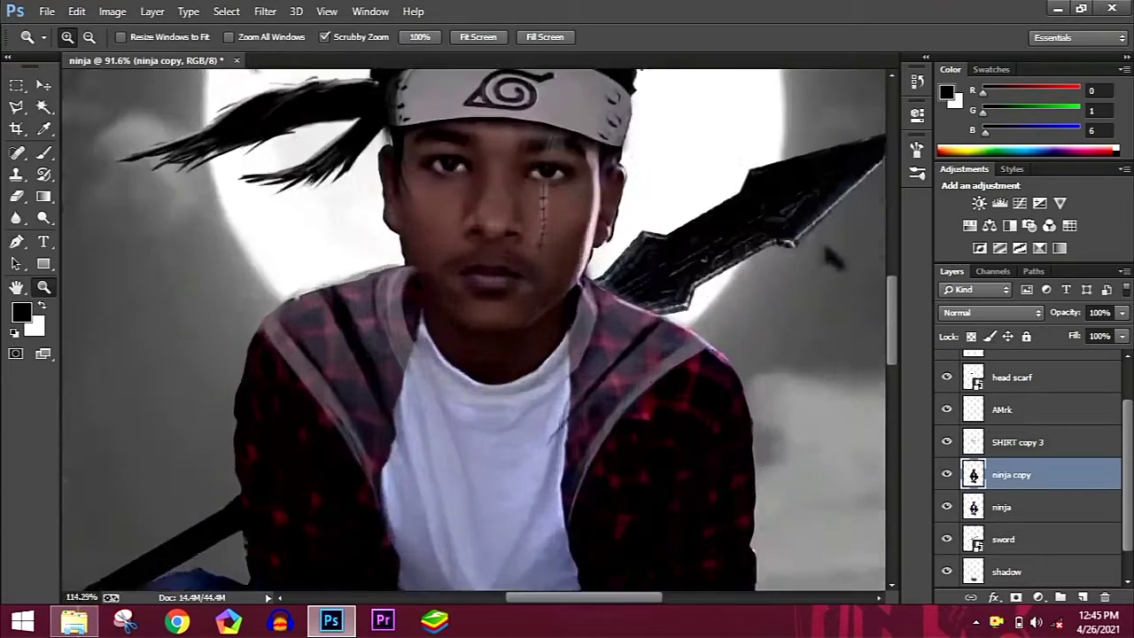
scroll(496, 310, up, 2)
scroll(1028, 461, up, 2)
click(1001, 399)
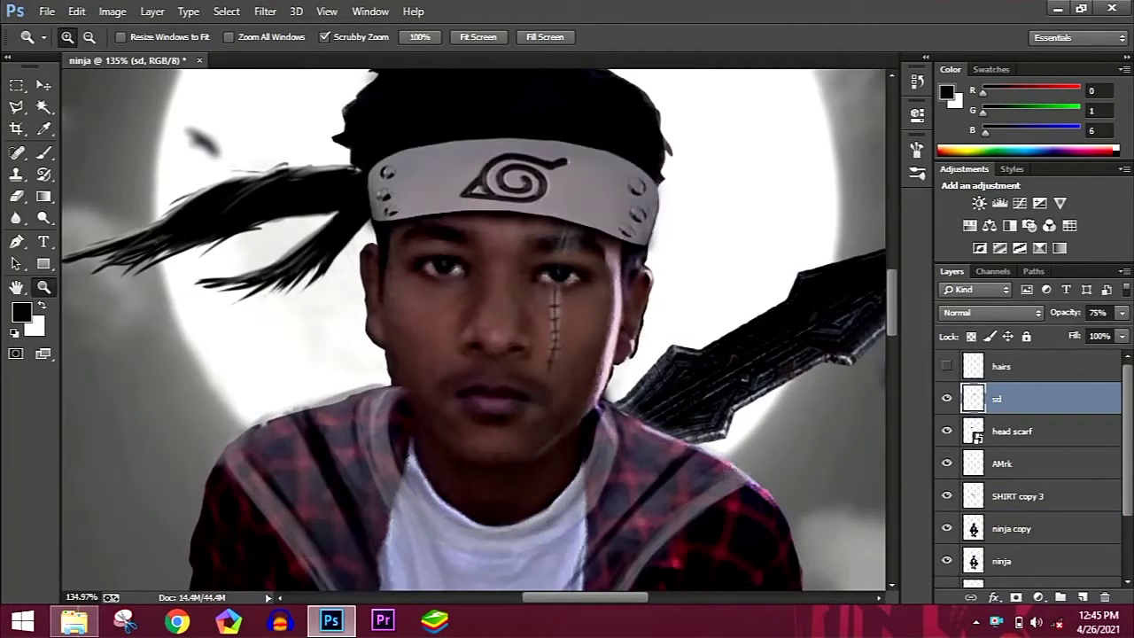
scroll(1028, 461, down, 3)
click(1122, 312)
mouse_move(1104, 330)
mouse_down()
mouse_move(1126, 330)
mouse_move(1065, 332)
mouse_up()
Set the AMrk layer to 27% opacity and shrink the placed red eye glow
click(1020, 377)
click(1122, 312)
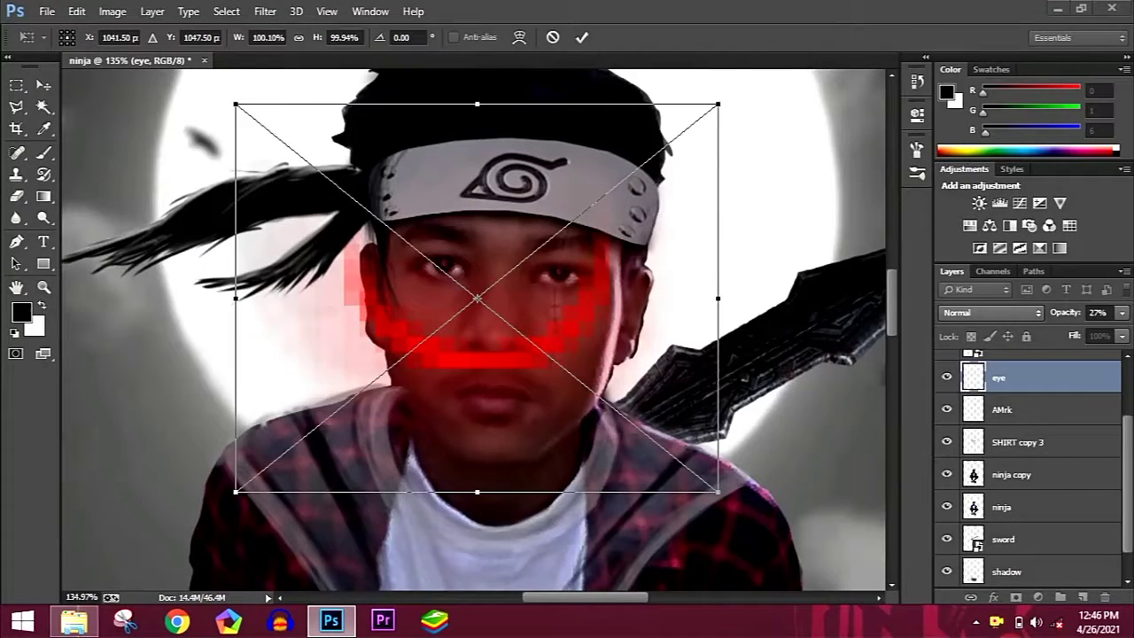
drag(722, 505, 341, 196)
Shrink the red glow to about 10% and place it on the eye on the image's left
drag(288, 149, 439, 266)
drag(497, 314, 452, 264)
key(Return)
key(z)
drag(424, 322, 496, 321)
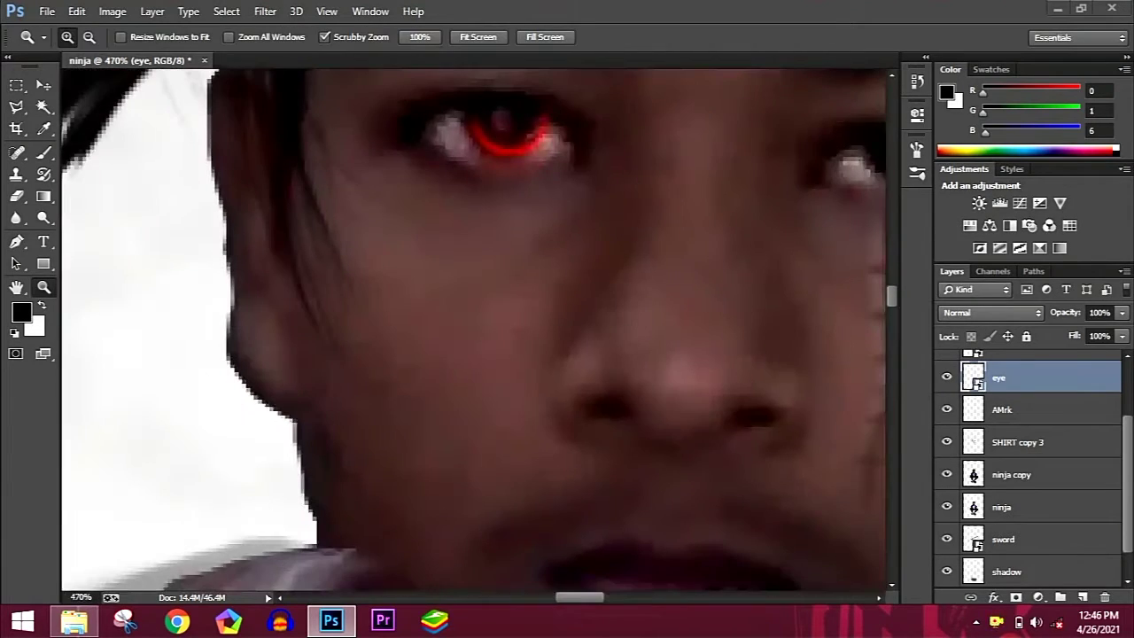
scroll(474, 327, down, 1)
scroll(474, 328, up, 4)
Fine-tune the size of the eye glow and commit it
key(ctrl+t)
drag(577, 358, 566, 358)
key(Return)
key(z)
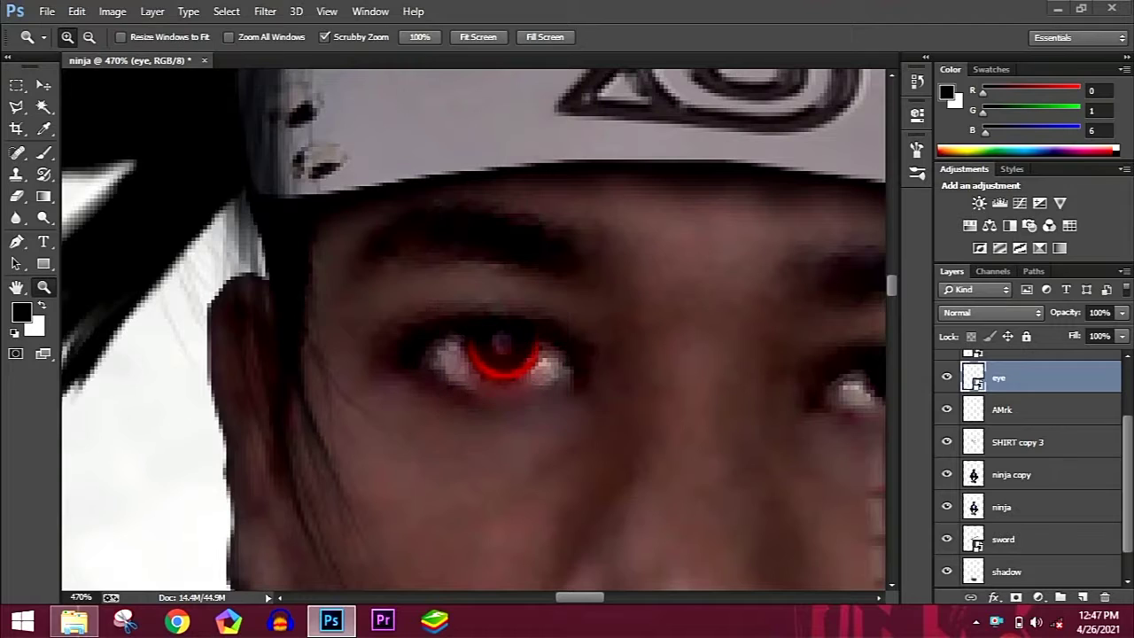
scroll(475, 328, right, 5)
scroll(1028, 443, down, 1)
Duplicate the eye layer as a new smart object and move the copy onto the other eye
right_click(1023, 367)
click(737, 178)
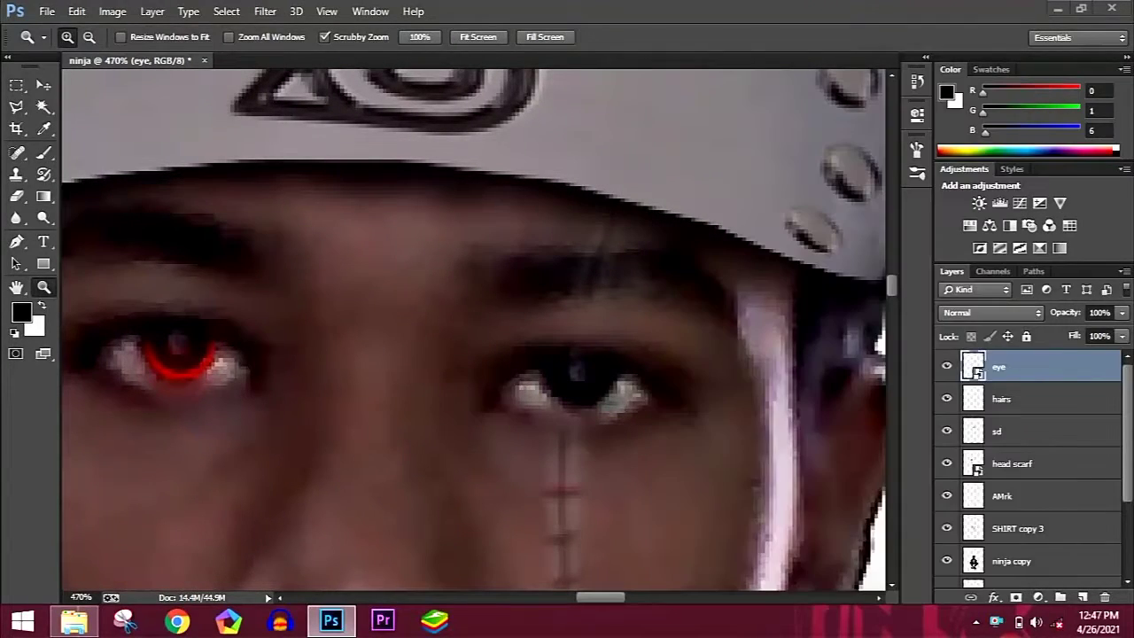
key(ctrl+t)
drag(177, 364, 644, 390)
key(Return)
Merge the eye copy into the eye layer and set its opacity to 79%
right_click(1024, 367)
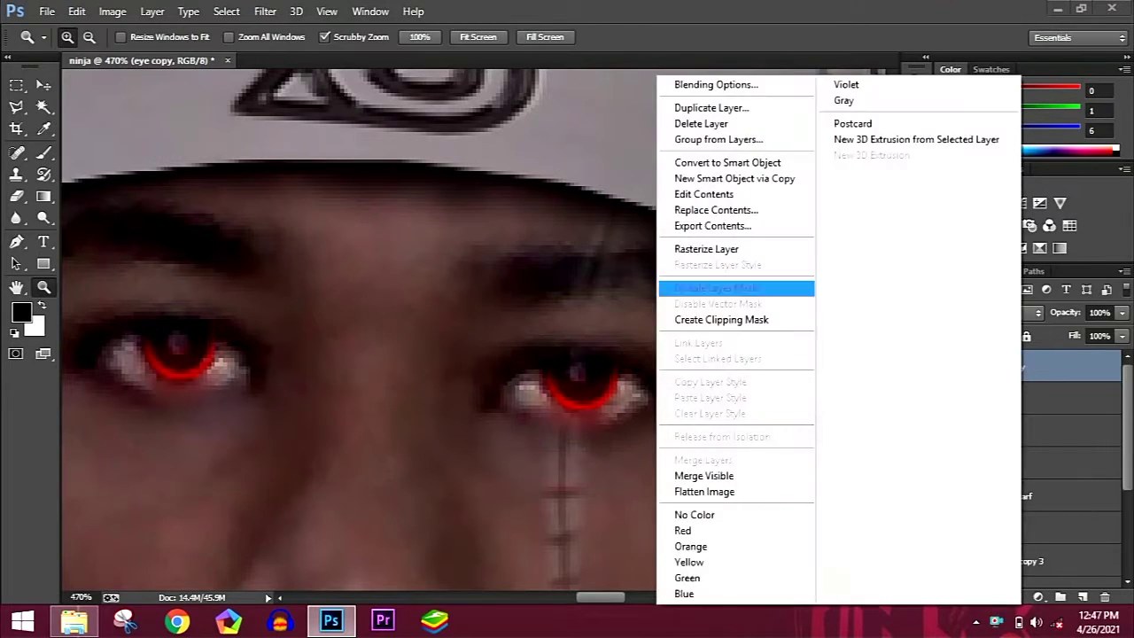
click(736, 288)
click(1122, 313)
drag(1118, 330, 1105, 331)
key(ctrl+0)
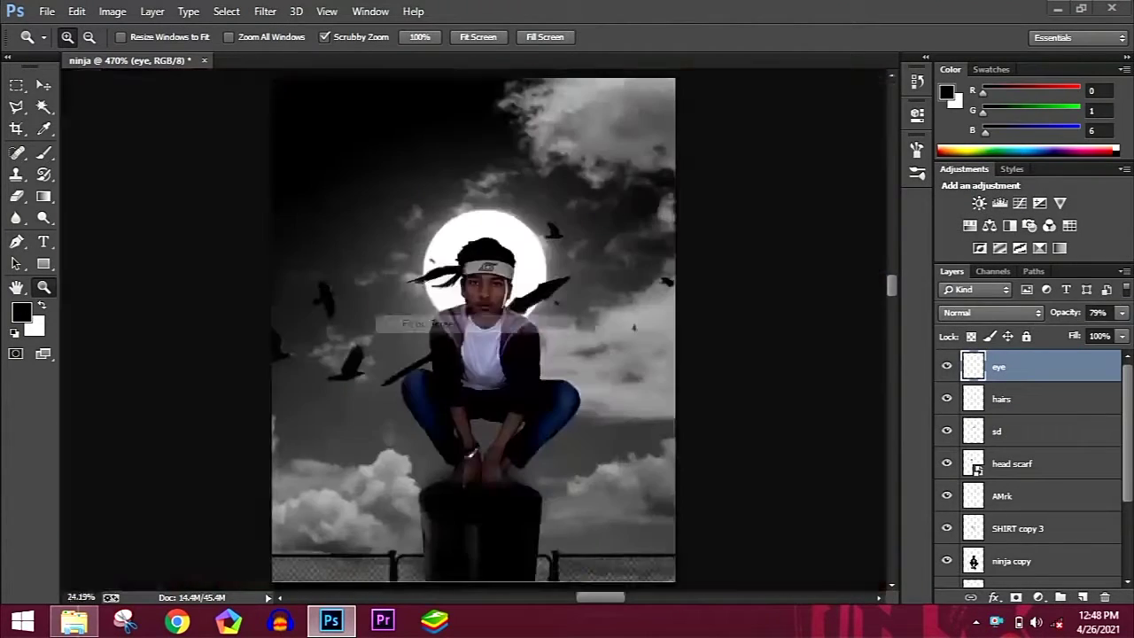
Scroll the Layers panel and open the Filter Gallery for the ninja layer
scroll(1028, 444, down, 3)
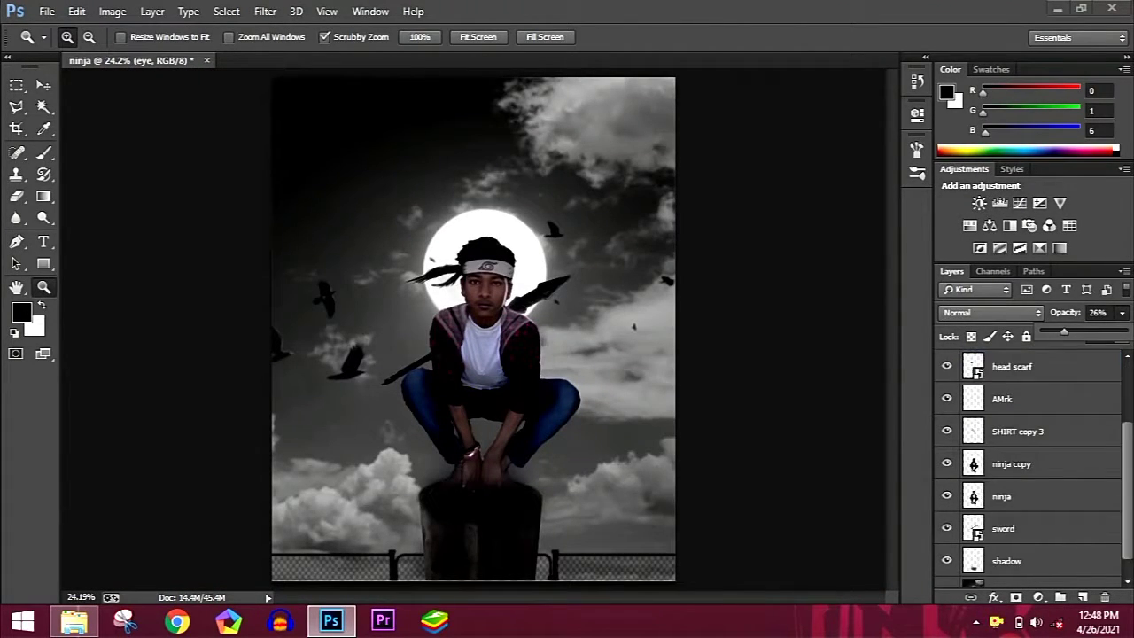
drag(1011, 475, 709, 475)
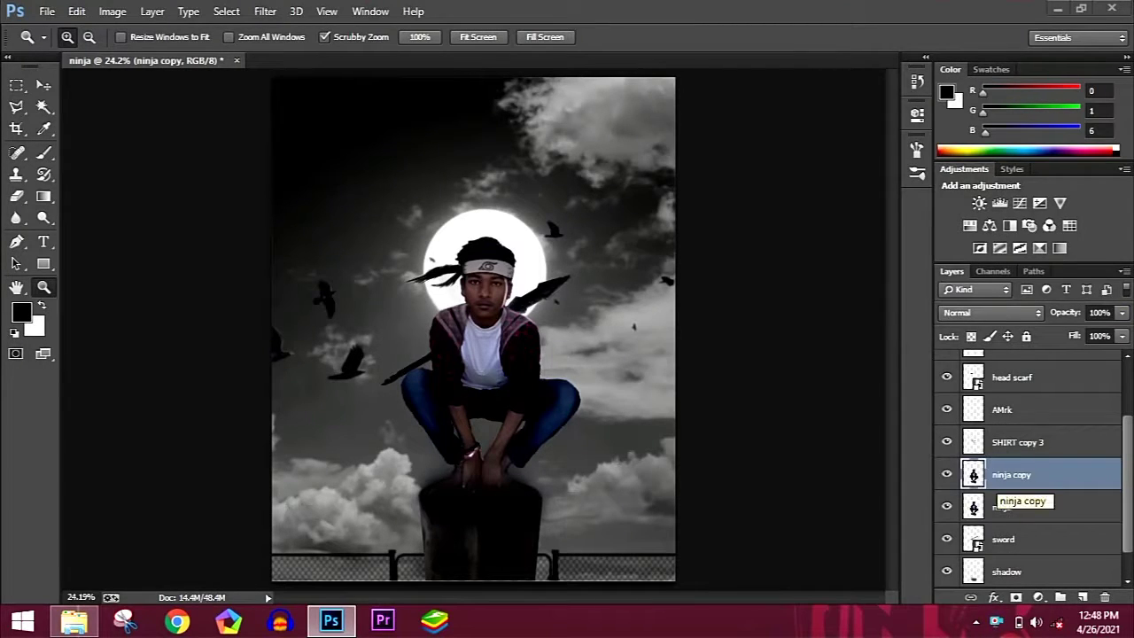
click(265, 10)
click(301, 95)
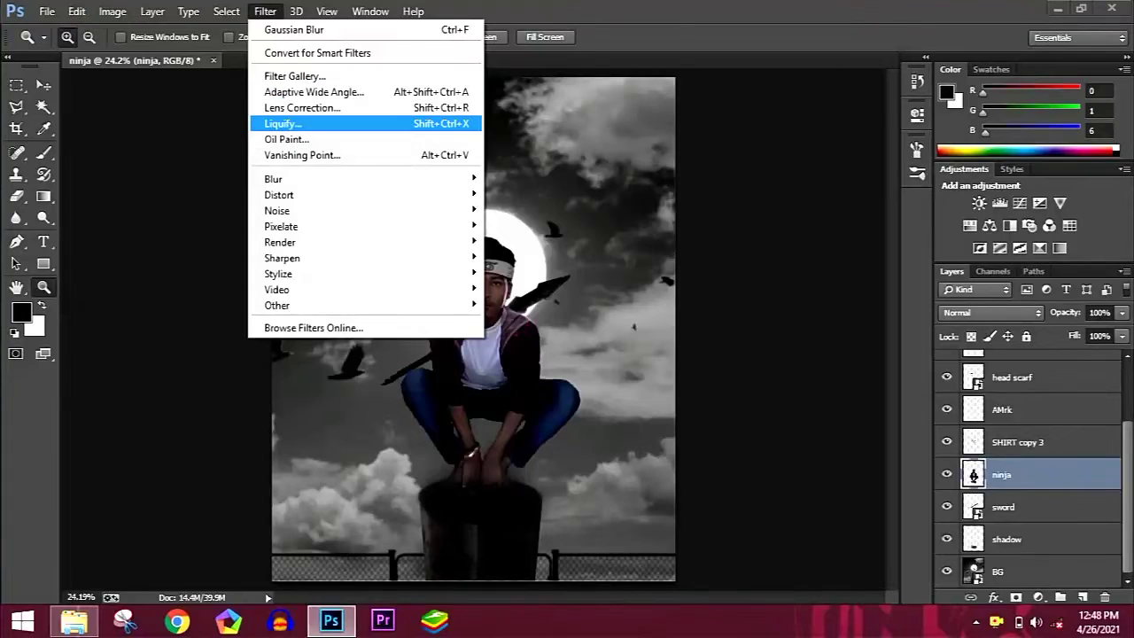
Convert the ninja layer for Smart Filters and group the darkening adjustment layers into Group 1
click(317, 52)
click(226, 10)
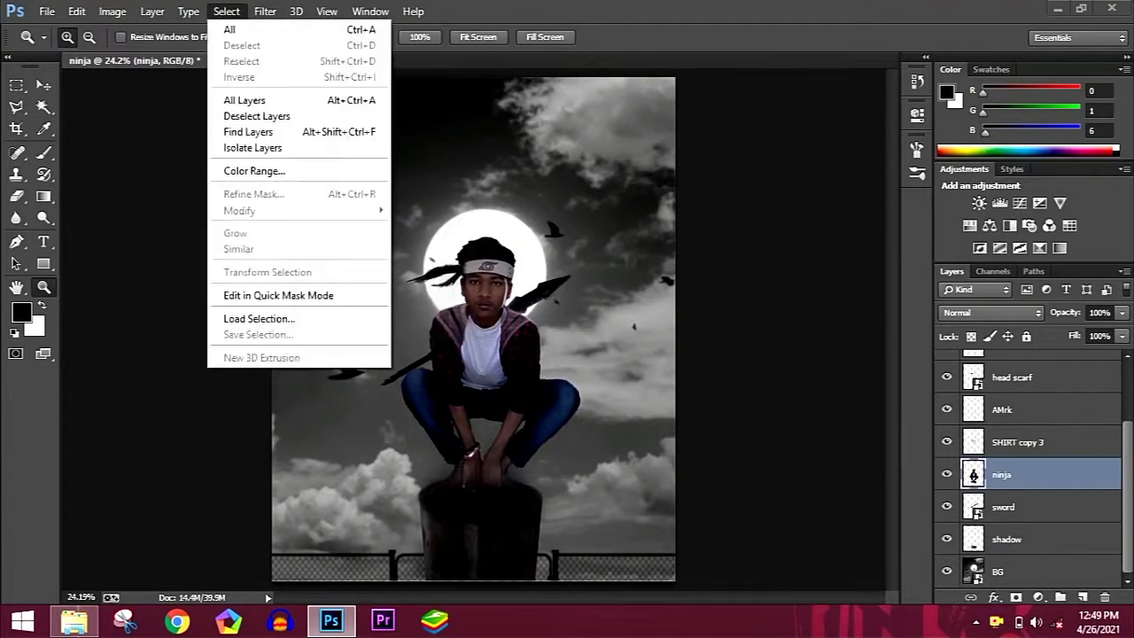
click(346, 152)
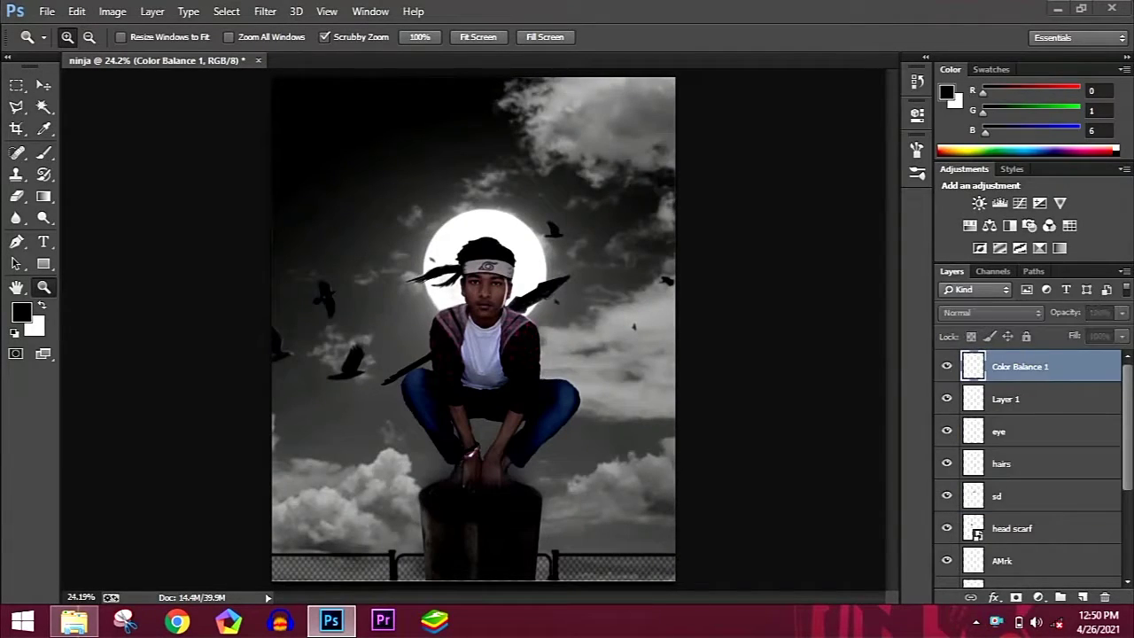
key(ctrl+g)
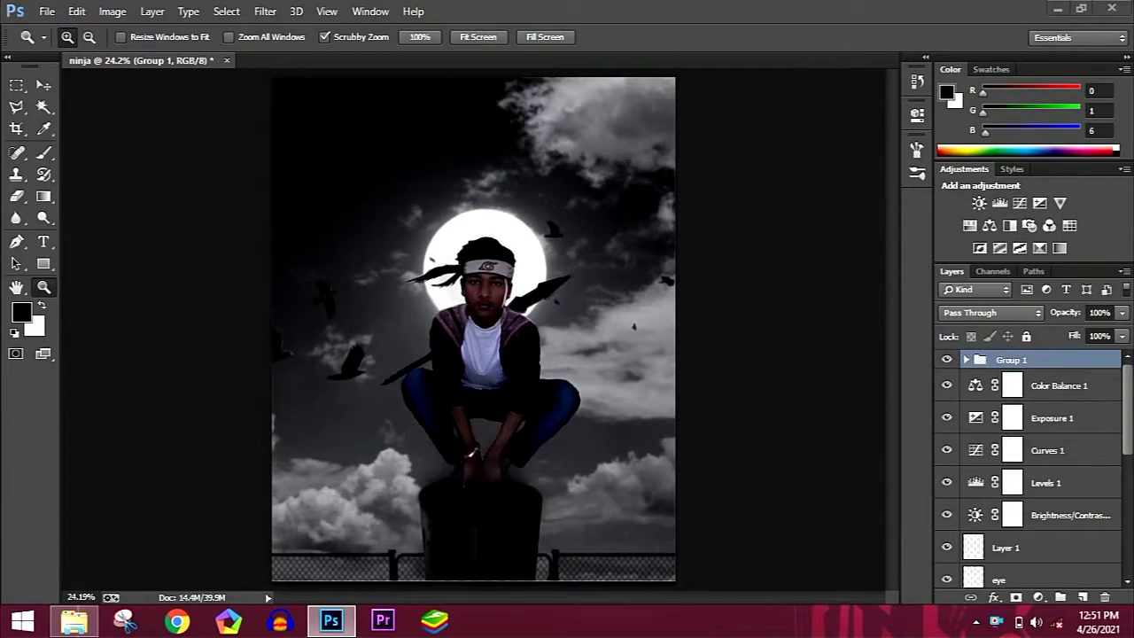
click(966, 360)
Select the ninja layer and open, then dismiss, its layer options menu
scroll(1028, 469, down, 5)
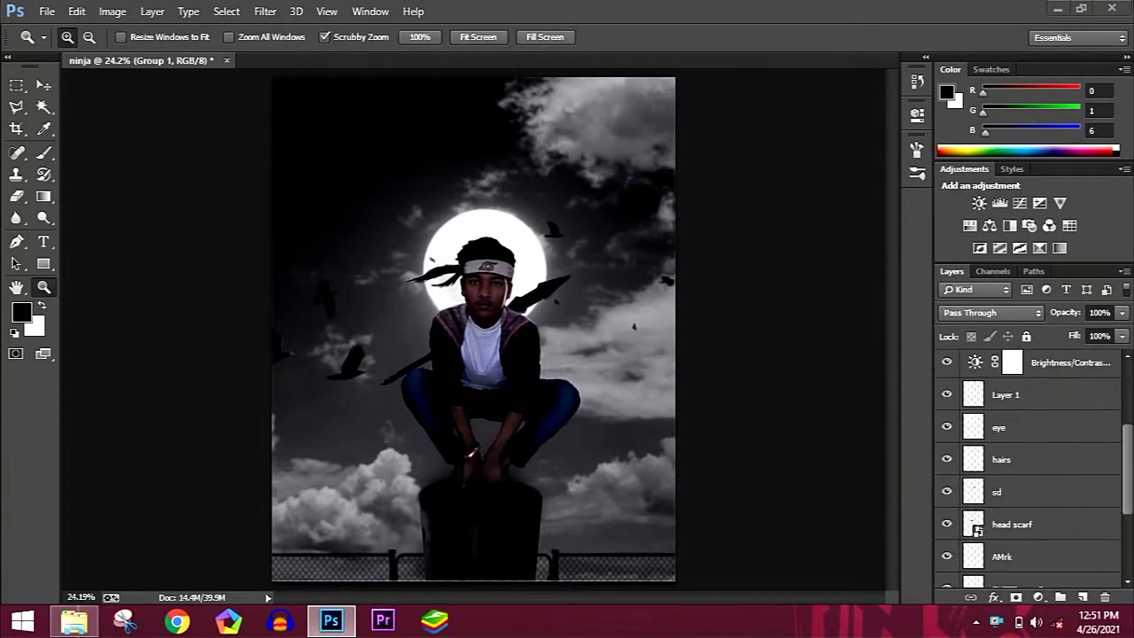
click(1011, 524)
right_click(1011, 524)
key(Escape)
scroll(1028, 470, up, 1)
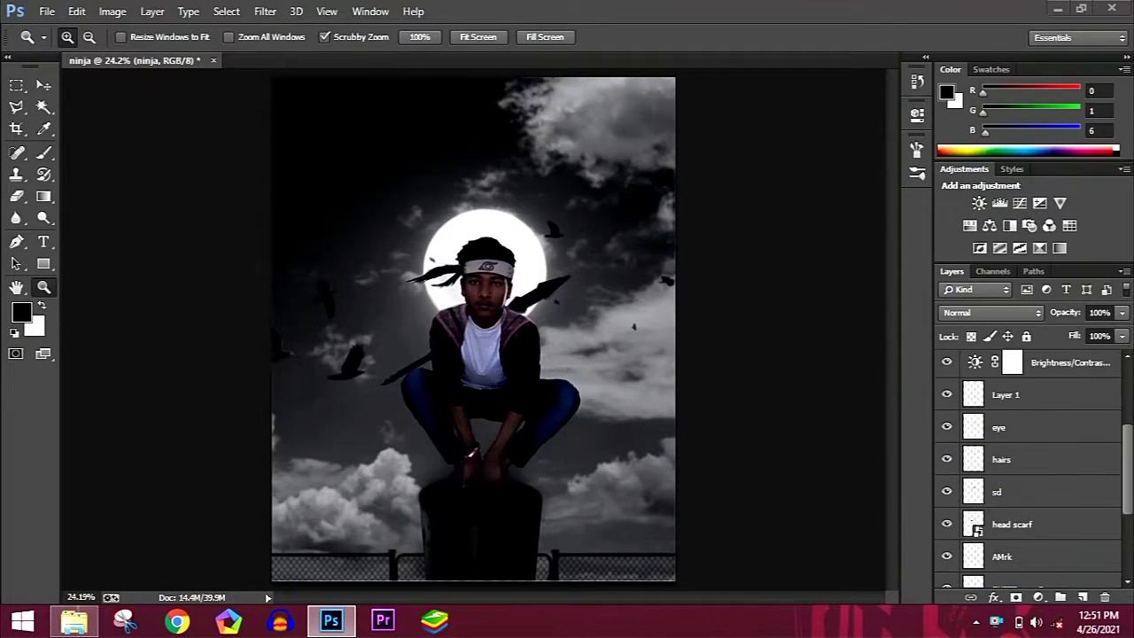
right_click(1011, 523)
key(Escape)
right_click(1010, 524)
key(Escape)
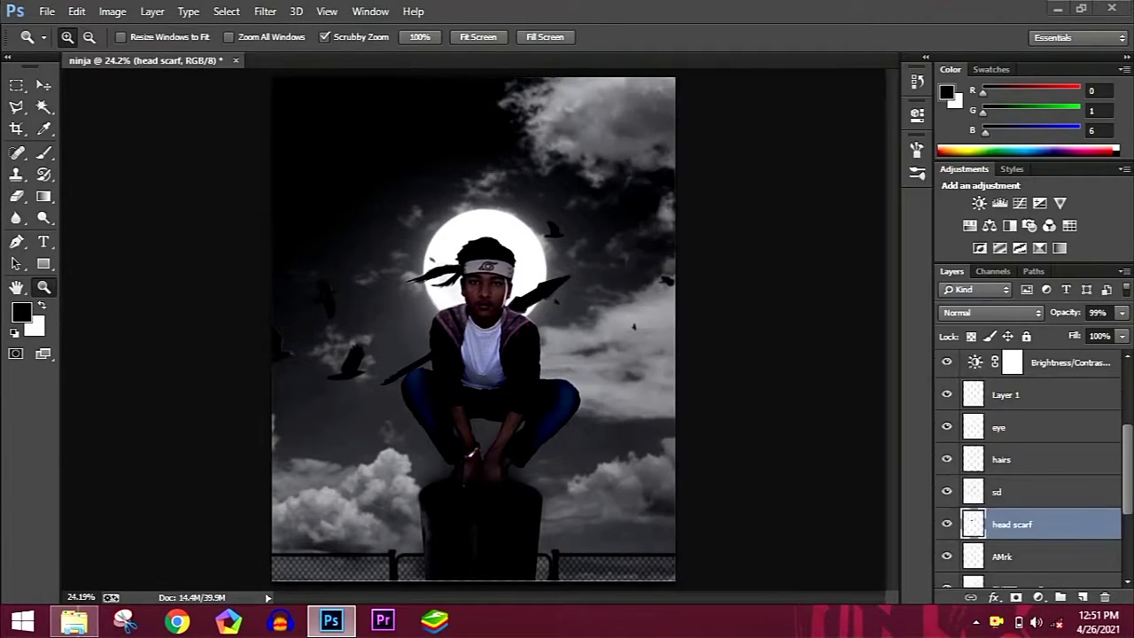
Select the layers from head scarf down to sword and merge them into one eye layer
shift+click(1010, 459)
scroll(1028, 469, down, 2)
shift+click(1010, 539)
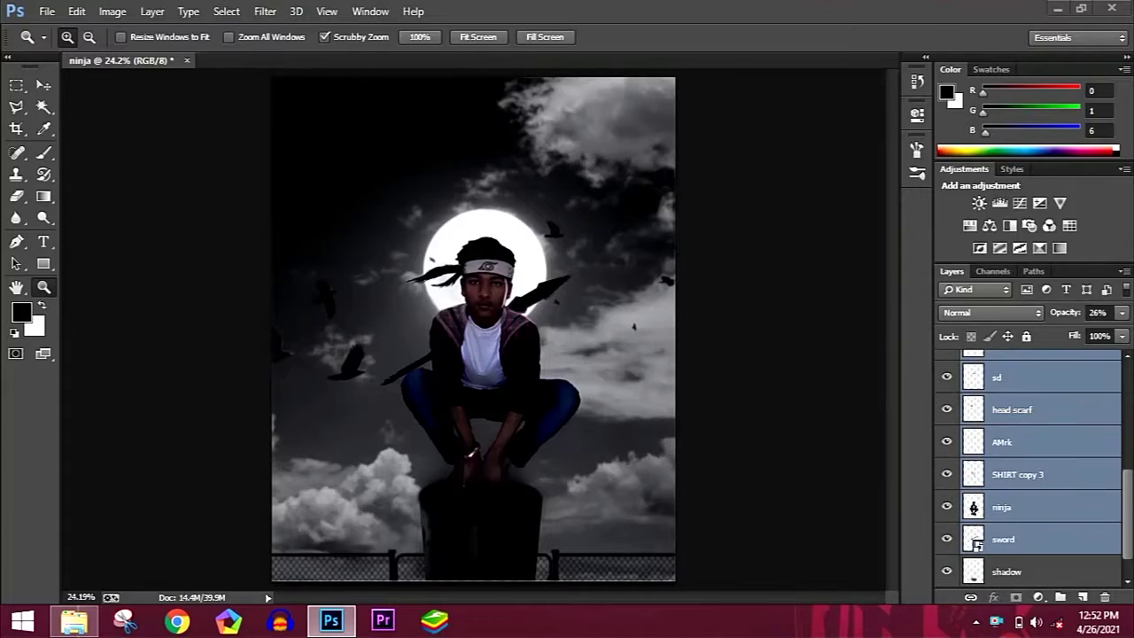
right_click(1015, 545)
click(939, 381)
right_click(1019, 507)
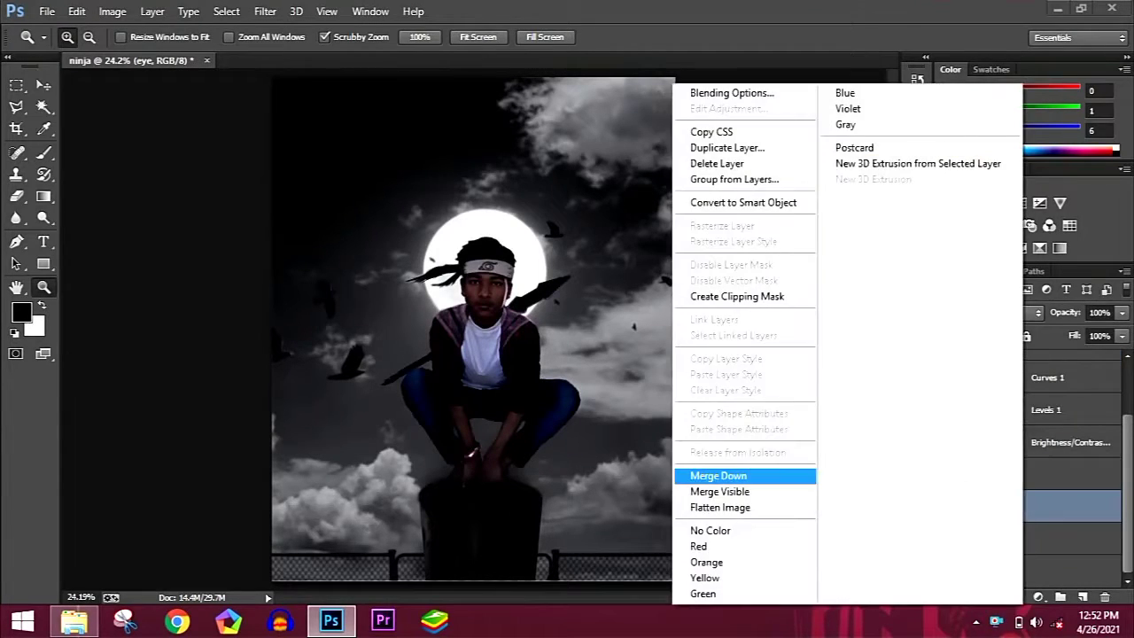
key(Escape)
Duplicate the eye layer as eye copy and raise the original eye layer above it
double_click(1063, 507)
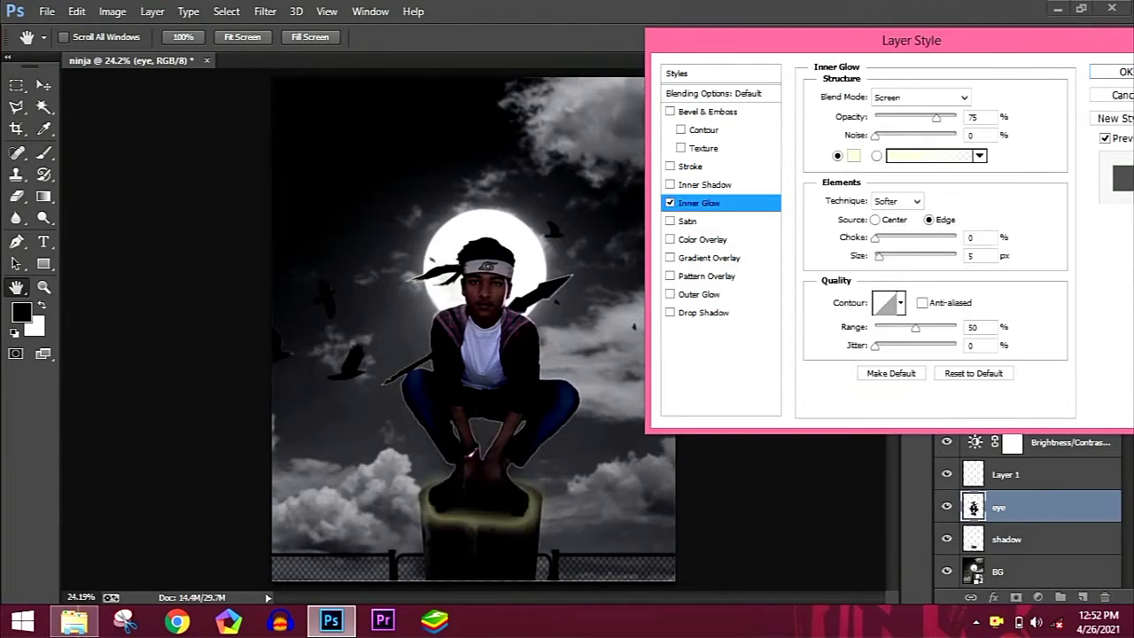
key(Escape)
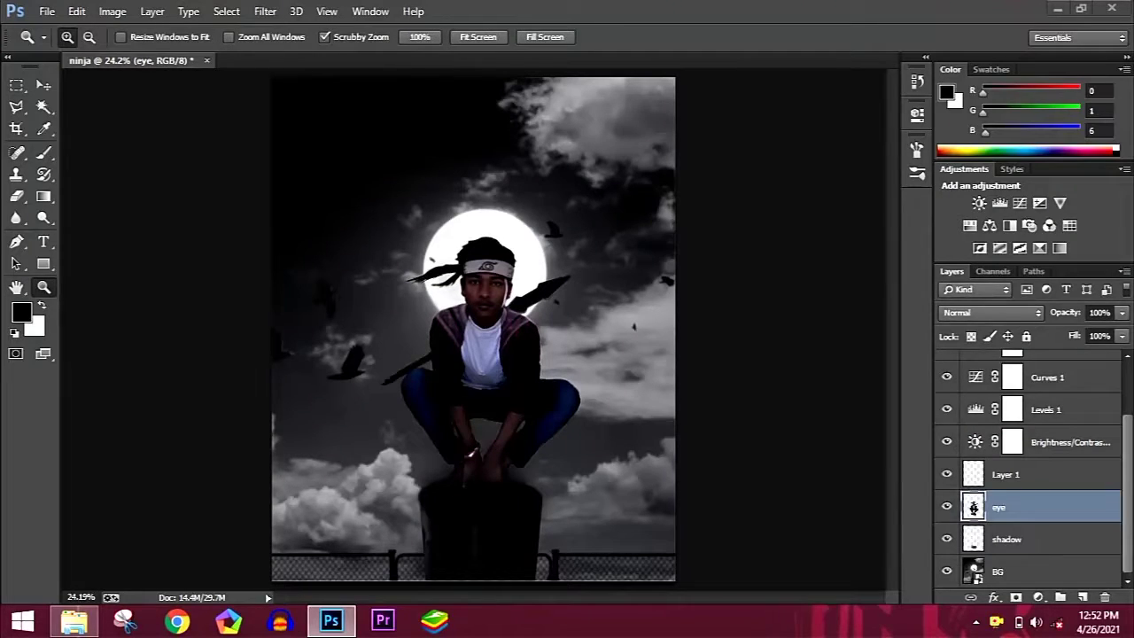
key(ctrl+j)
click(1002, 539)
right_click(1019, 520)
click(709, 89)
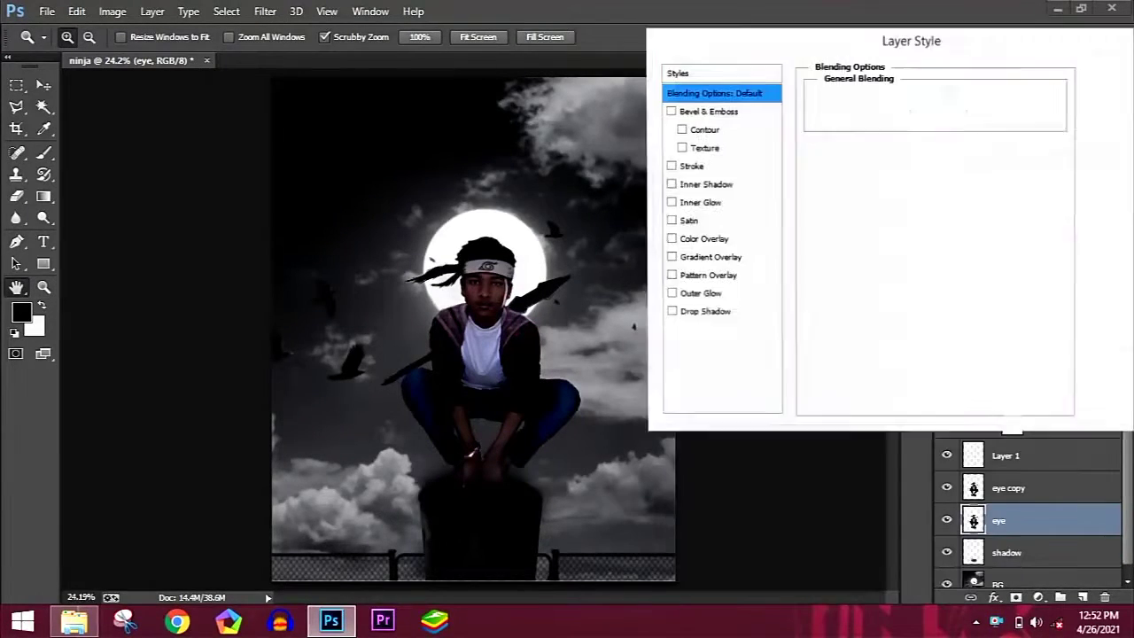
key(ctrl+1)
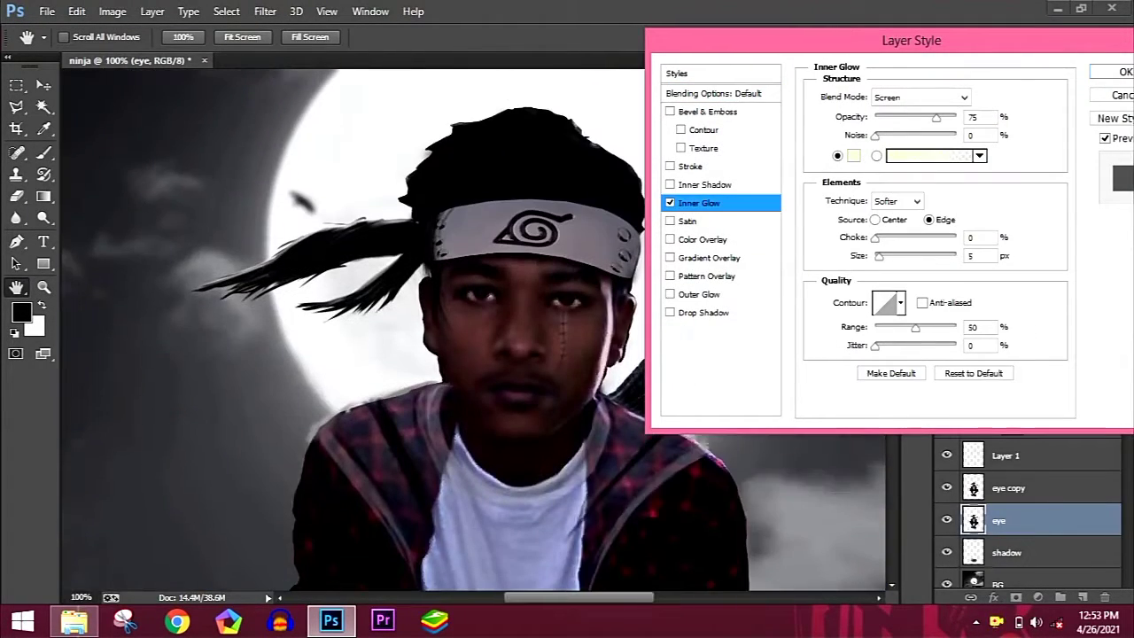
key(Return)
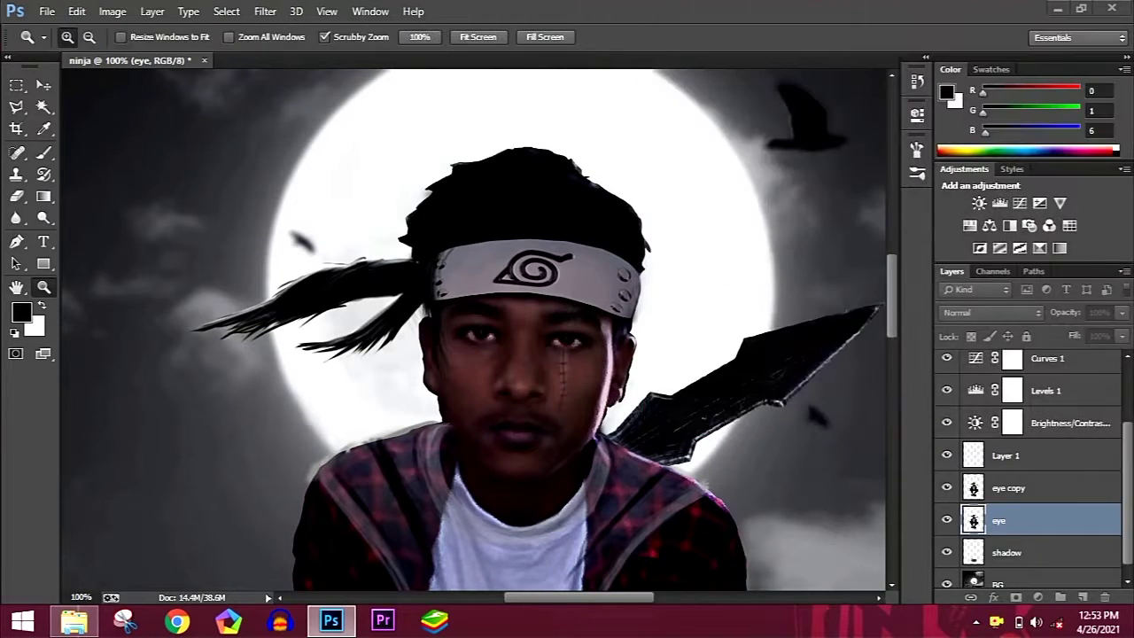
key(ctrl+])
Give the eye layer a light Screen Inner Glow (58% opacity, 21 px), then restack eye copy above it
double_click(1055, 488)
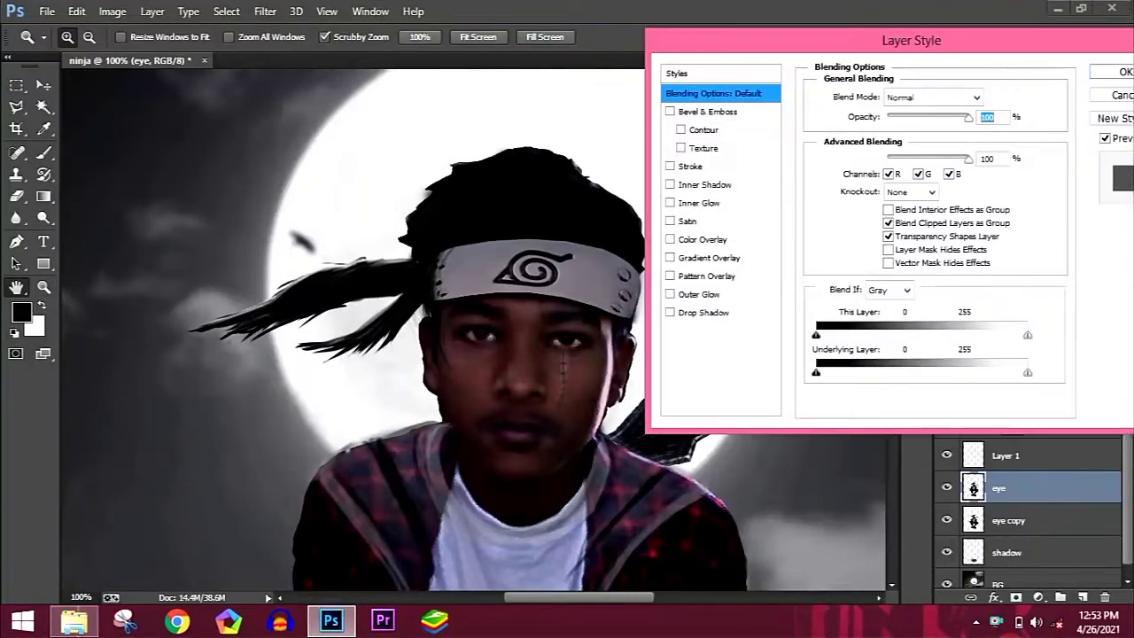
click(698, 203)
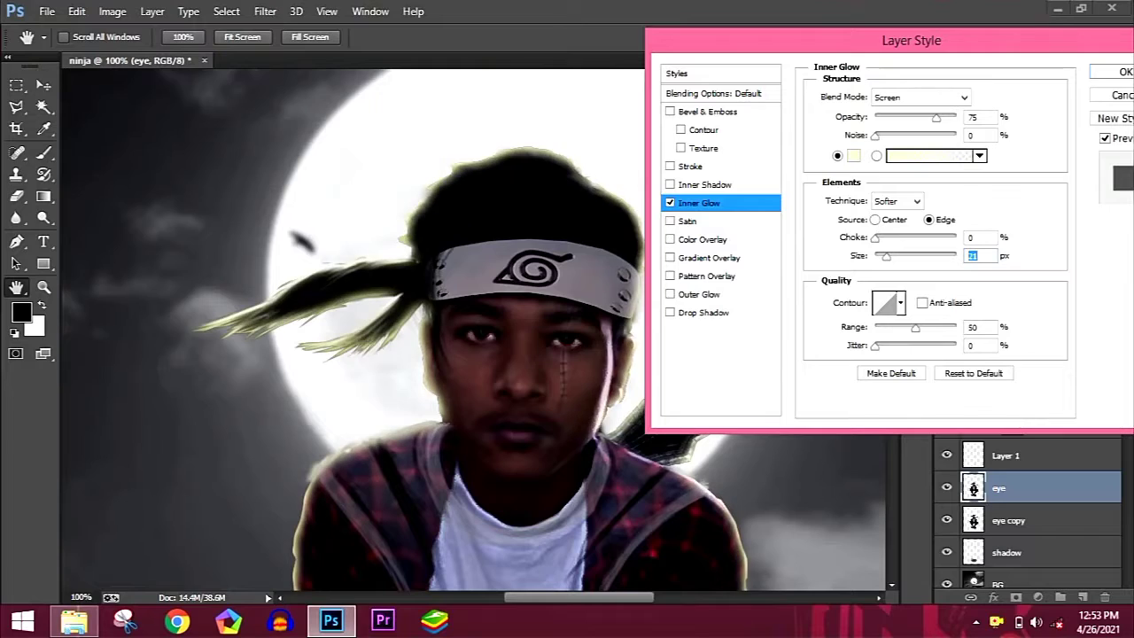
click(853, 155)
key(Return)
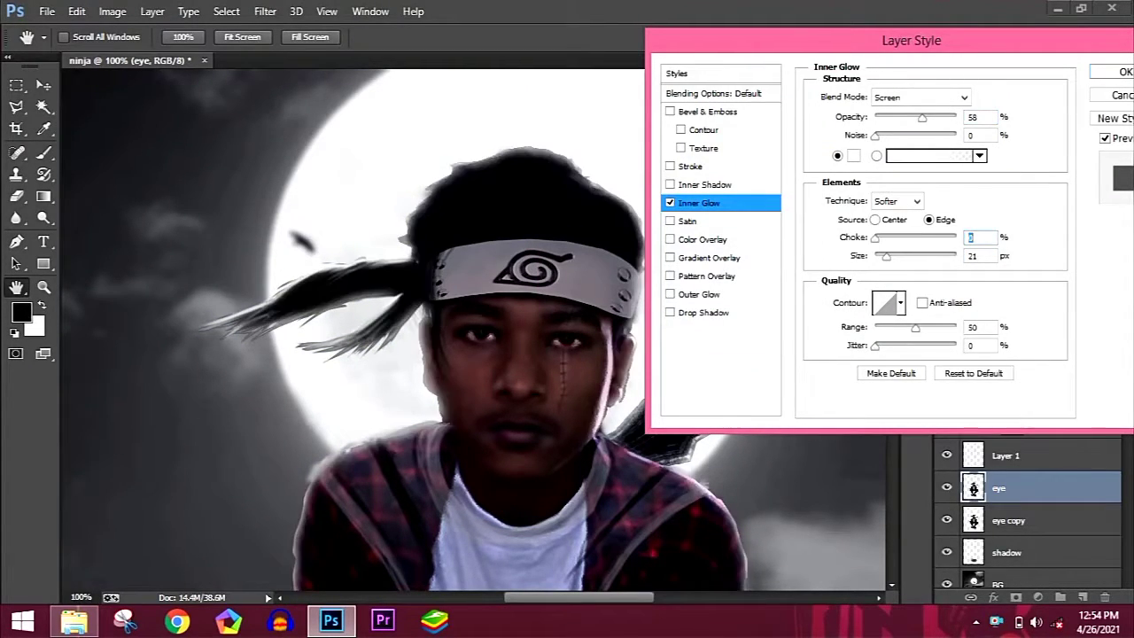
key(Down)
key(Down)
key(Down)
key(Return)
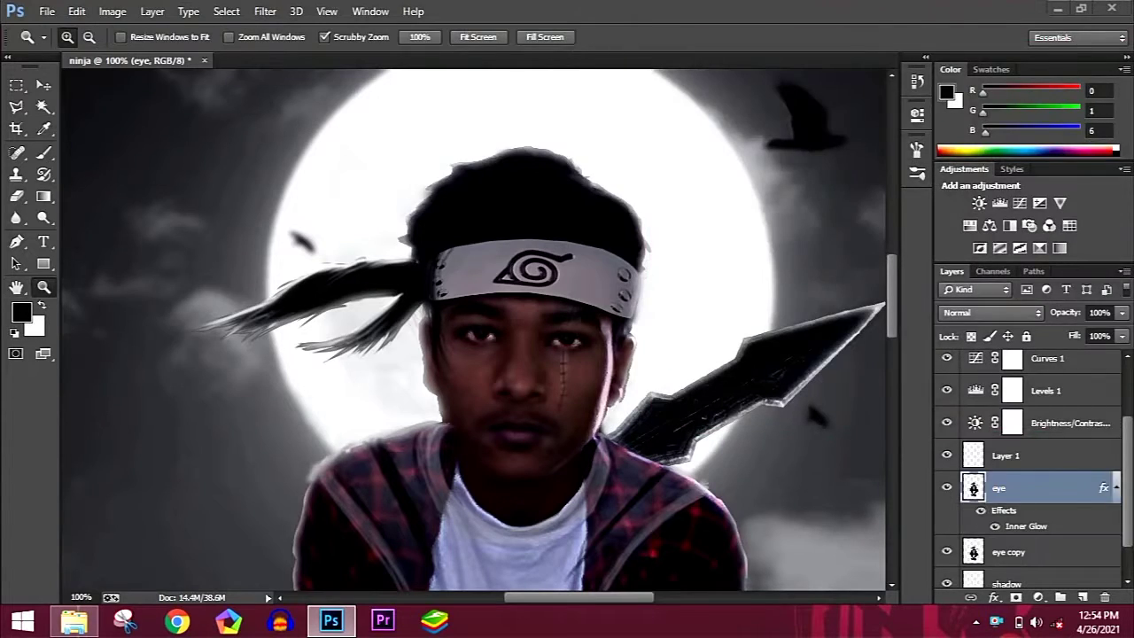
drag(1006, 552, 1010, 490)
Erase along the eye copy figure's hair, left face edge and shoulder to fade them
key(e)
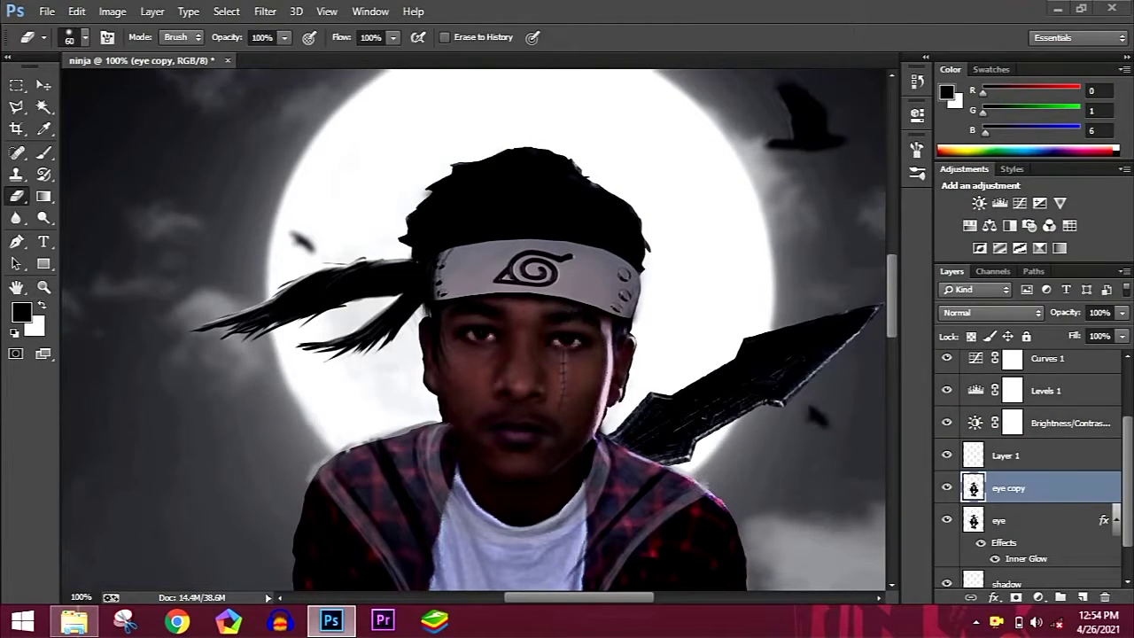
drag(532, 155, 643, 399)
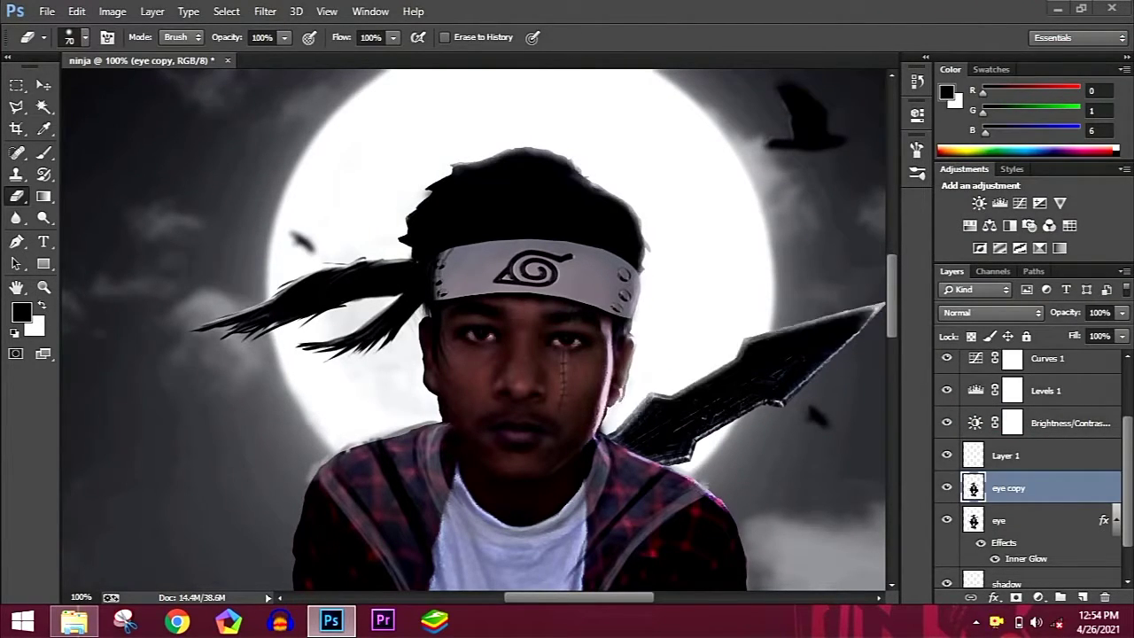
drag(417, 173, 301, 567)
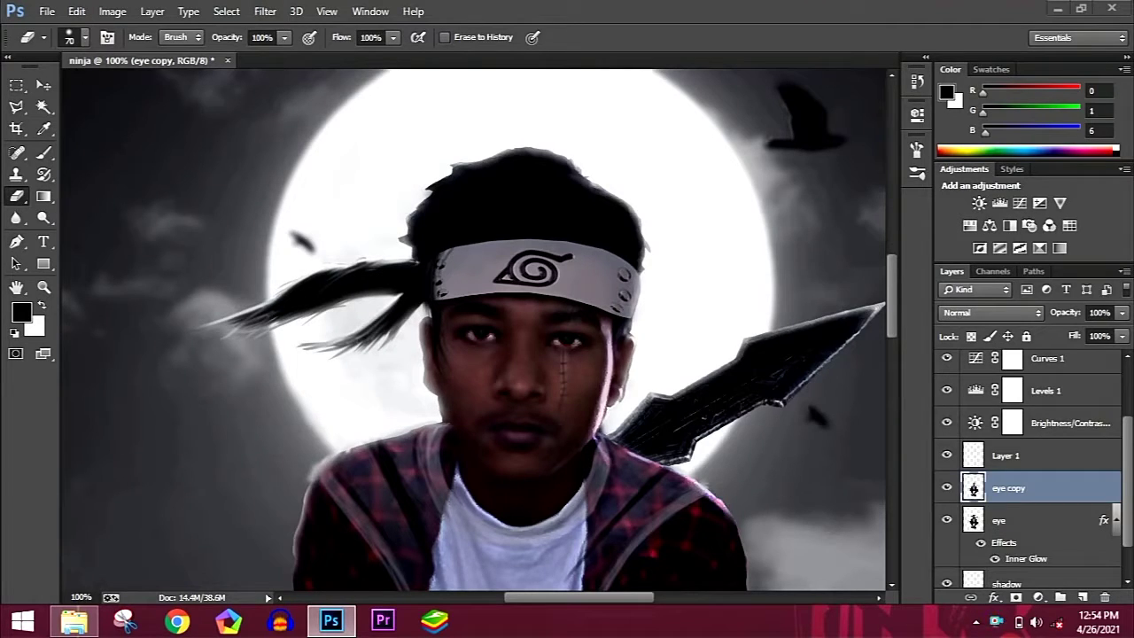
scroll(475, 328, down, 5)
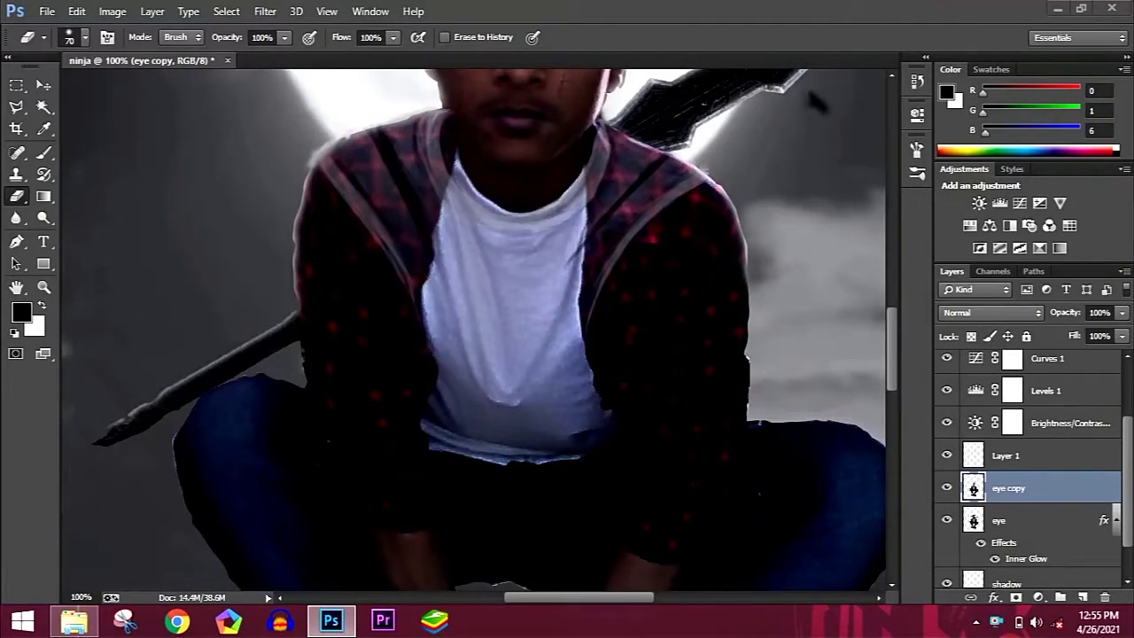
scroll(479, 328, down, 4)
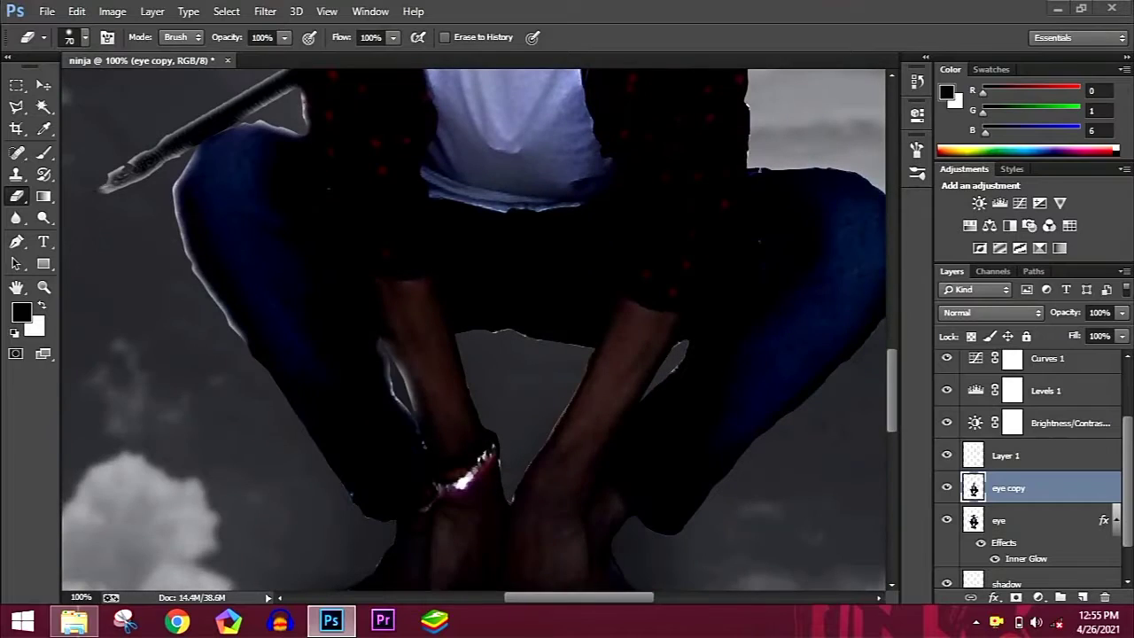
Soften the eraser to 31% opacity and 44% flow, then fit the whole image on screen
key(3)
key(1)
key(shift+4)
key(shift+4)
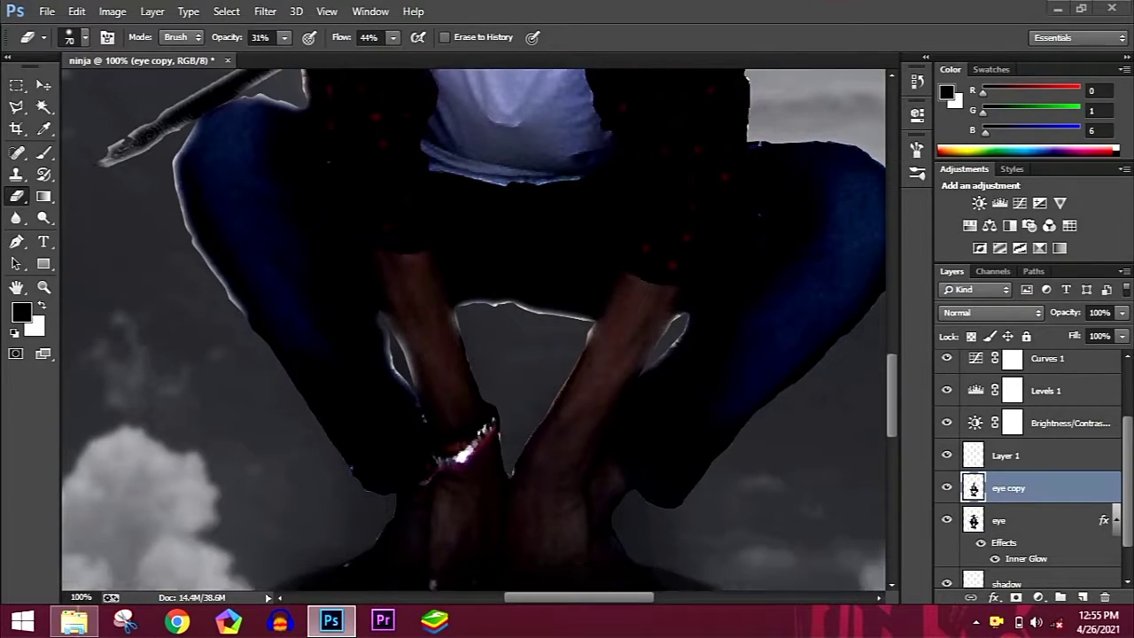
scroll(474, 328, up, 3)
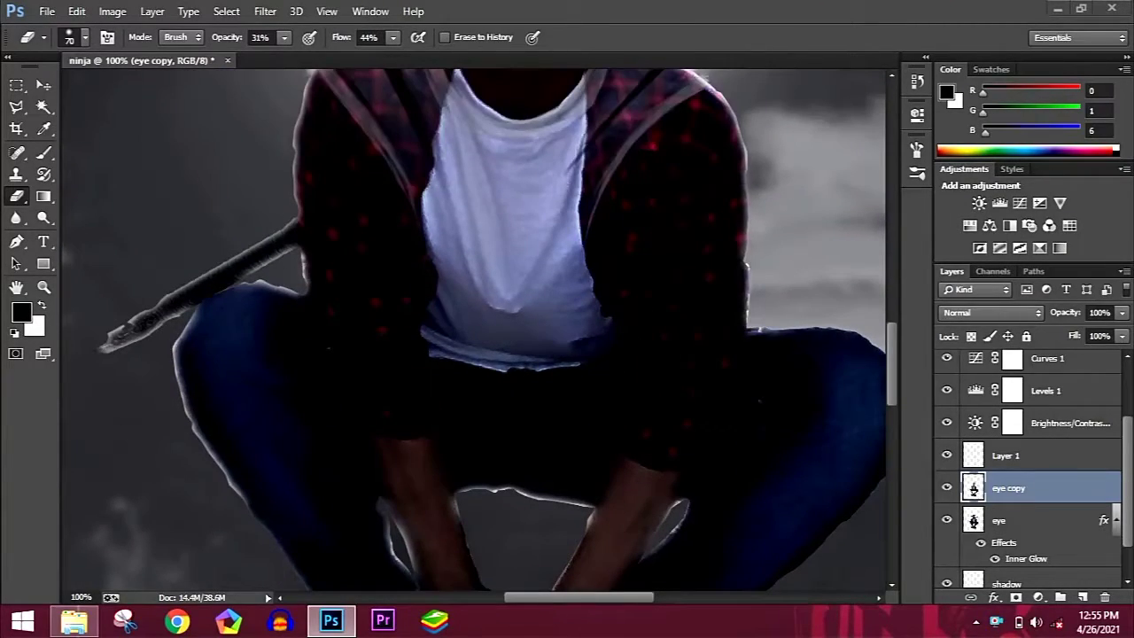
scroll(474, 327, right, 4)
scroll(474, 328, down, 3)
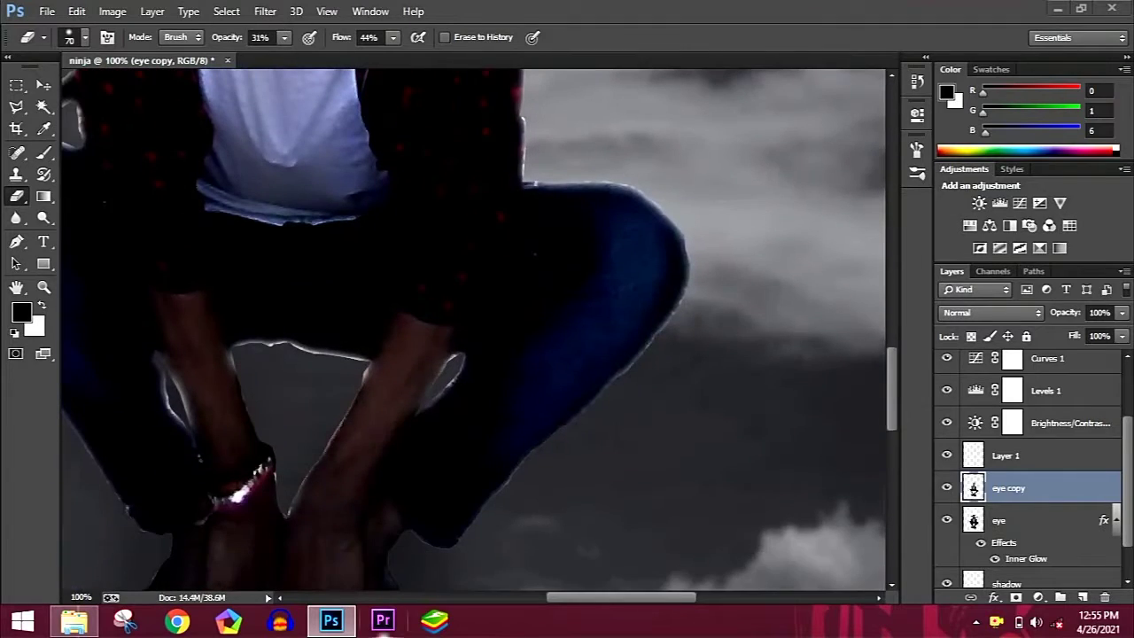
scroll(474, 328, left, 4)
scroll(474, 328, down, 3)
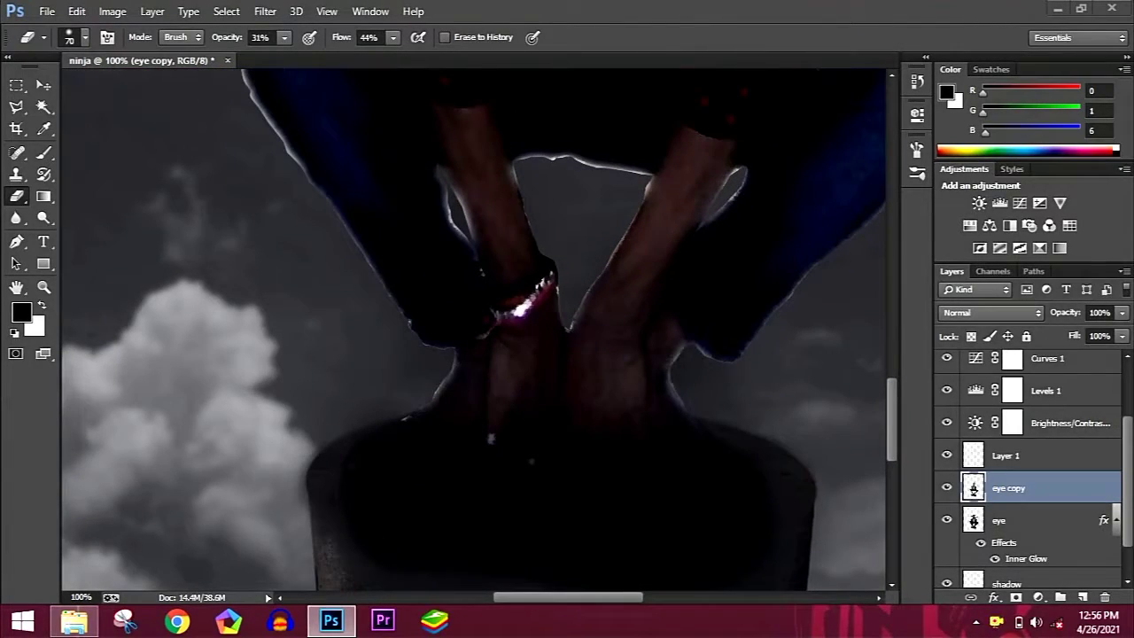
key(h)
key(ctrl+0)
Set the eye copy layer to 67% opacity and adjust the eye layer's Inner Glow effect
drag(1122, 312, 1094, 331)
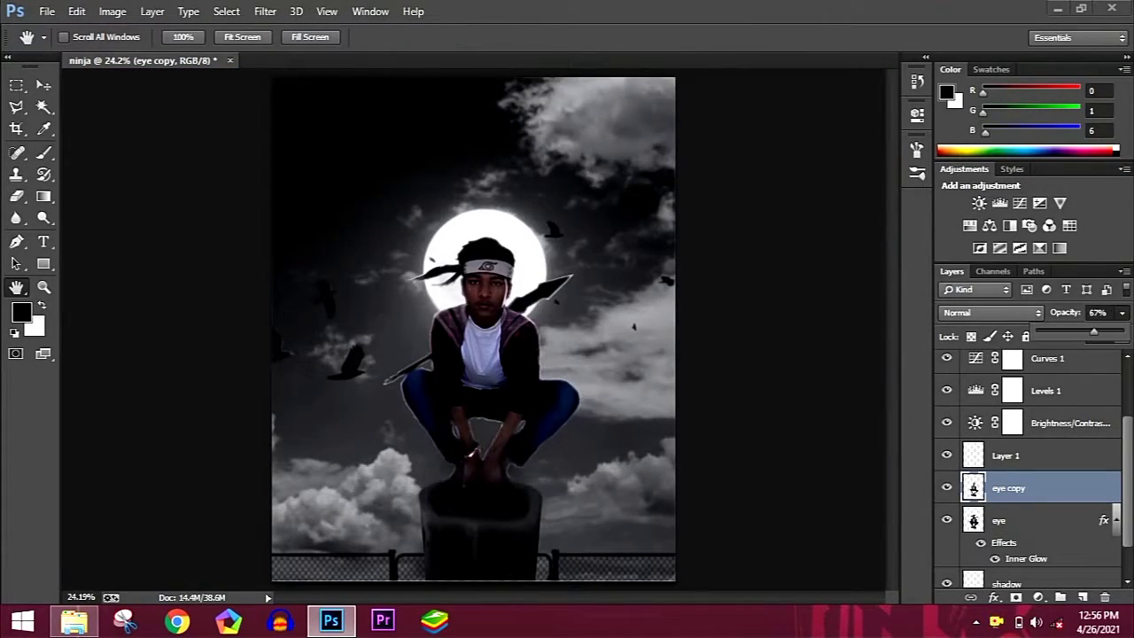
key(alt+bracketleft)
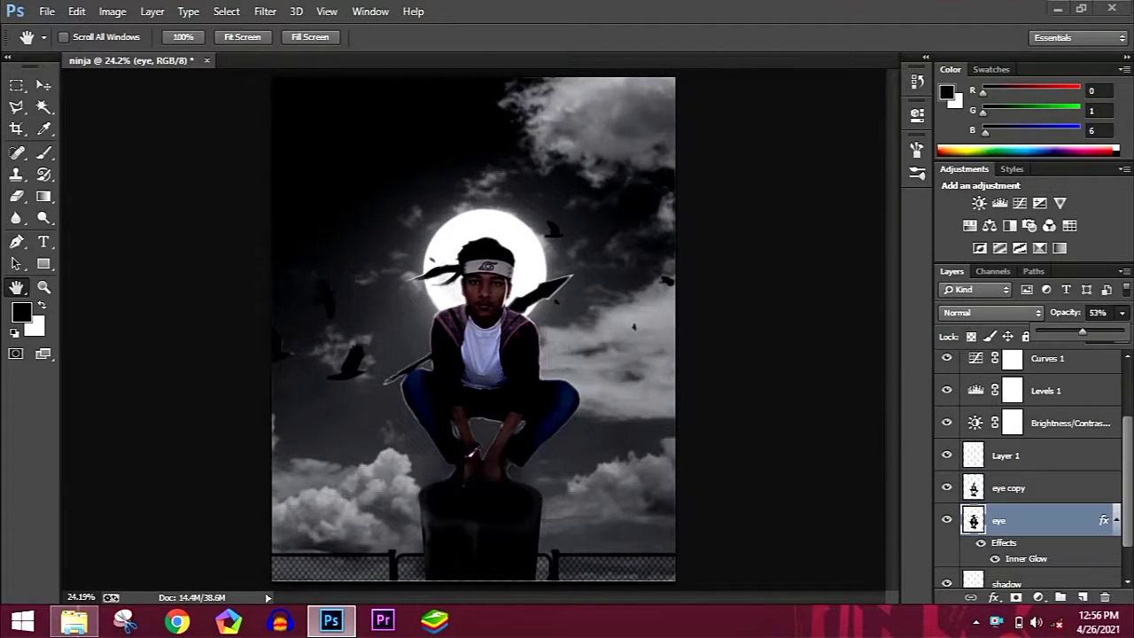
right_click(1026, 558)
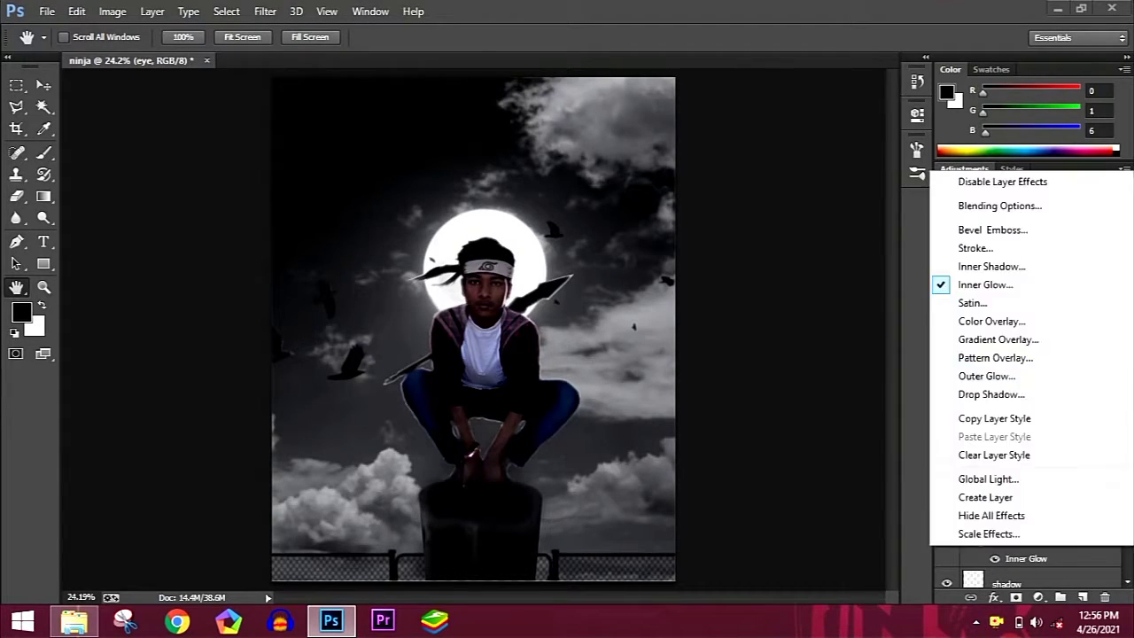
click(975, 291)
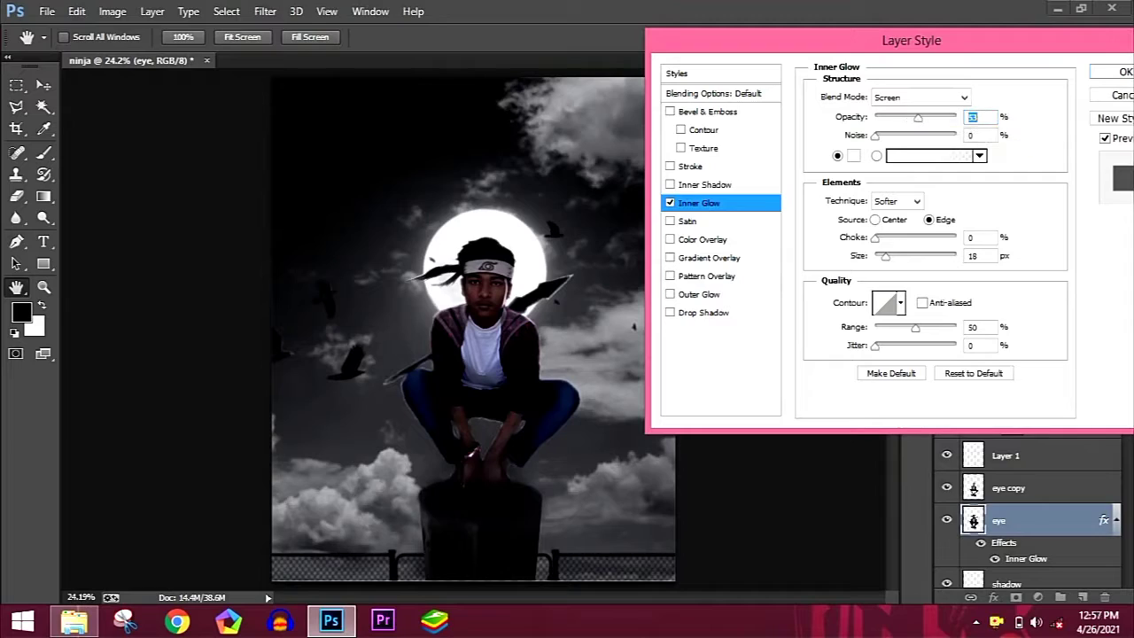
key(Return)
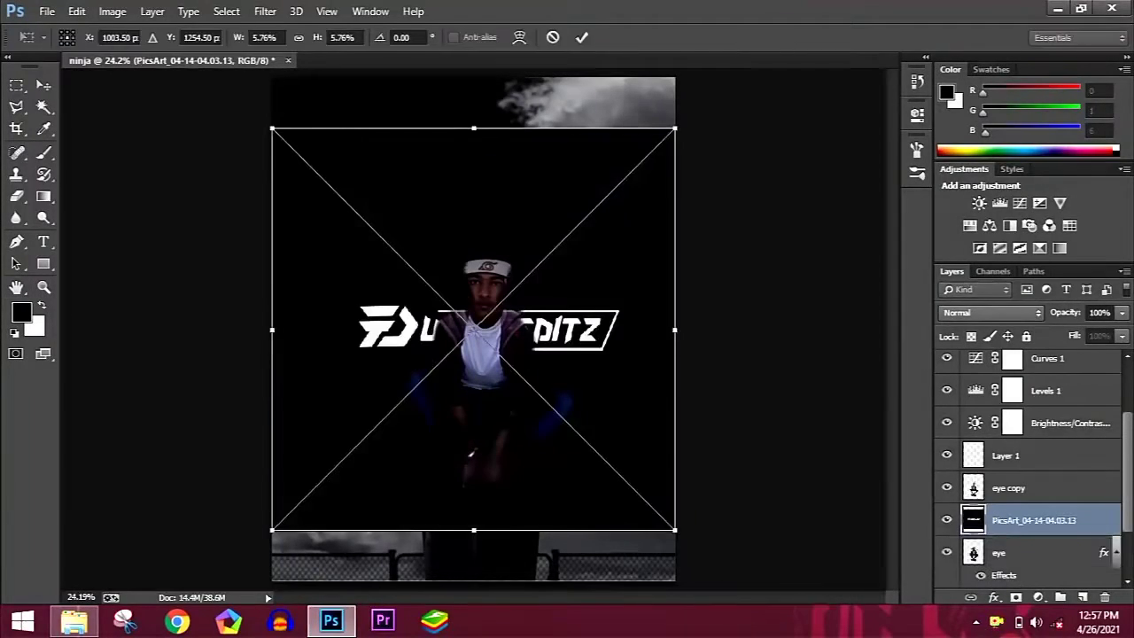
Blend the logo in Screen mode, shrink it and place it in the top-left corner
click(991, 312)
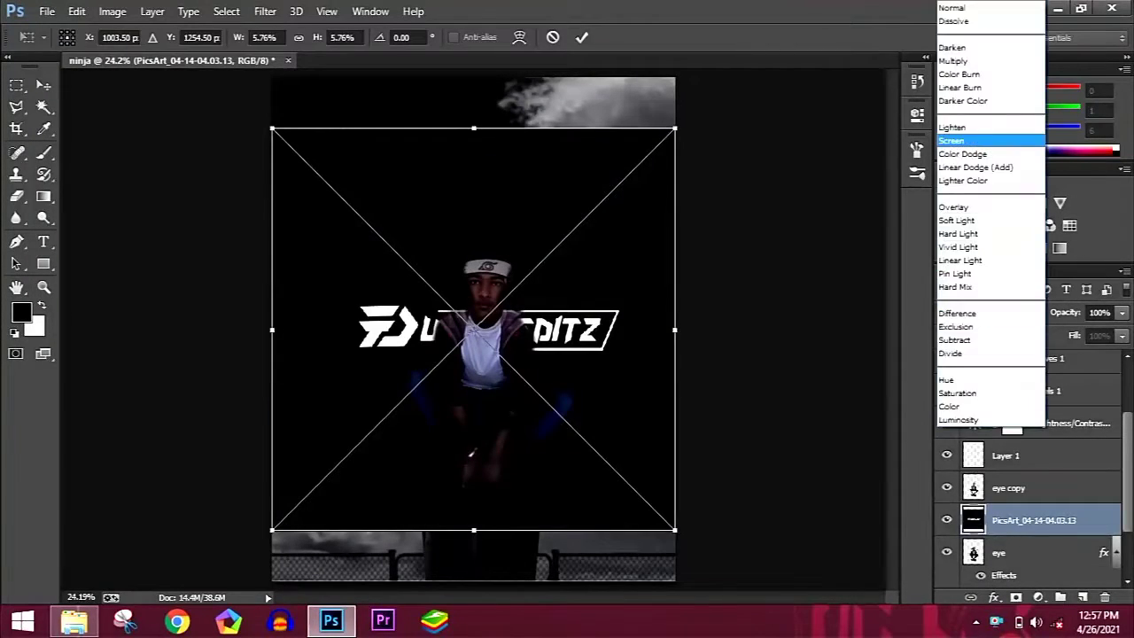
click(966, 142)
drag(473, 329, 399, 243)
mouse_move(619, 445)
mouse_down()
mouse_move(414, 178)
mouse_move(365, 140)
mouse_up()
key(Return)
key(h)
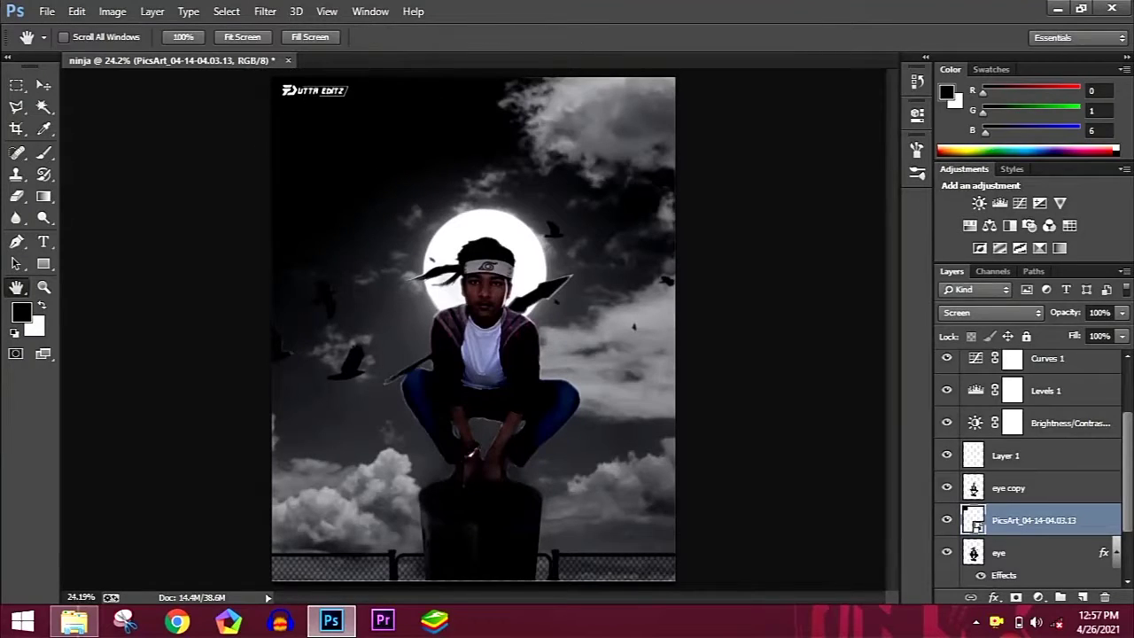
key(alt+bracketright)
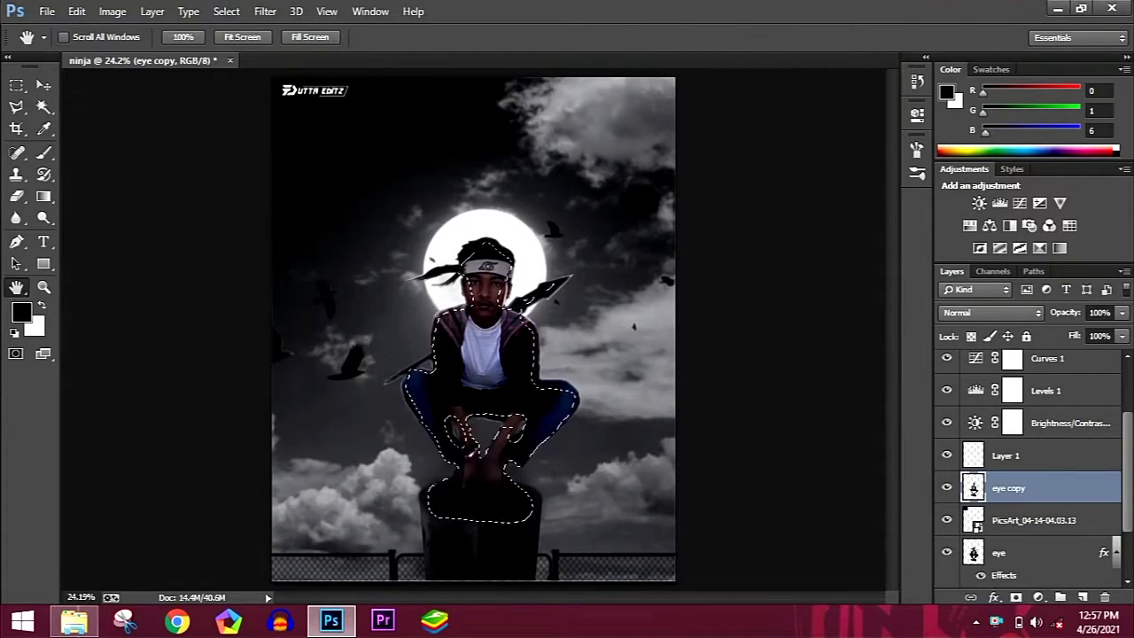
Add a -15 Brightness/Contrast adjustment masked to the figure, placed above eye copy
key(l)
key(ctrl+d)
key(alt+bracketleft)
key(alt+bracketleft)
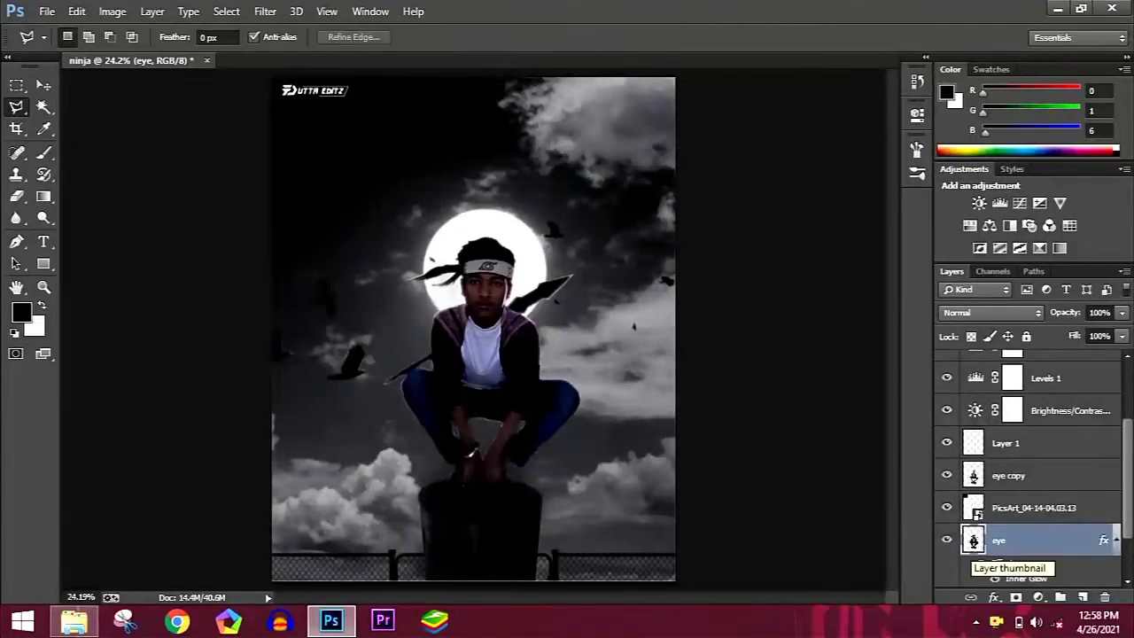
ctrl+click(974, 540)
click(979, 203)
text(-15)
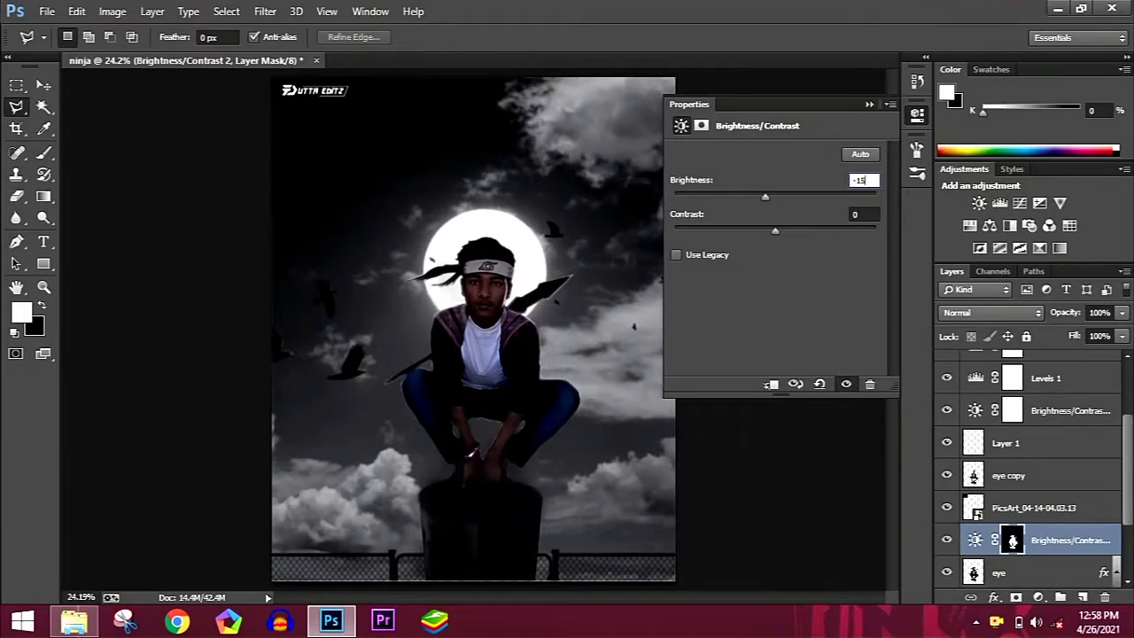
key(Return)
key(ctrl+bracketright)
key(ctrl+bracketright)
key(e)
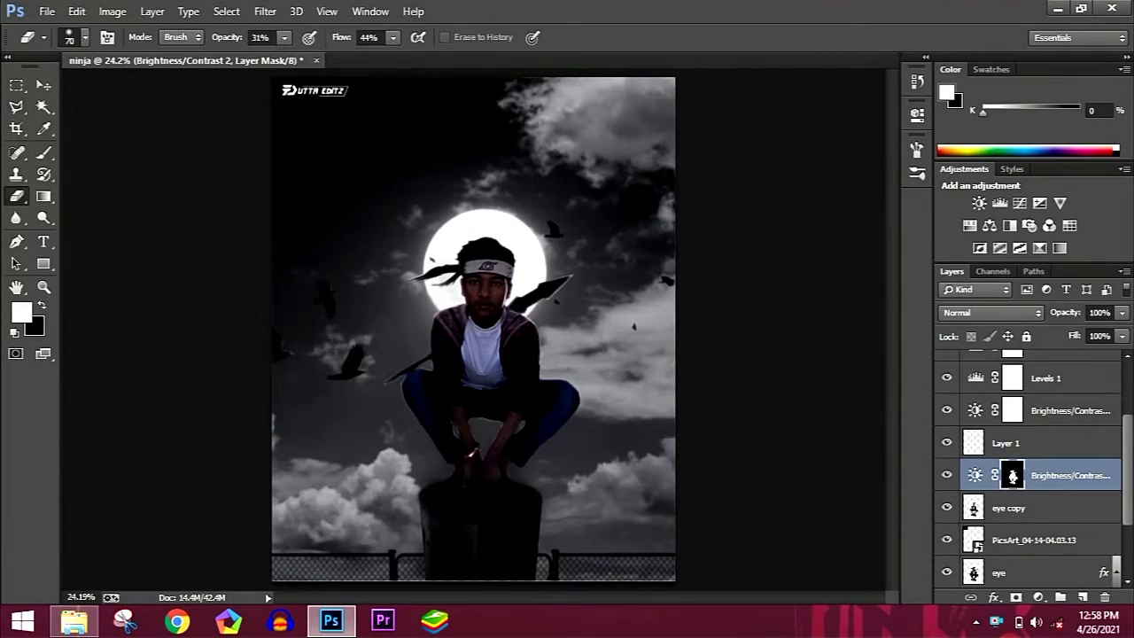
key(z)
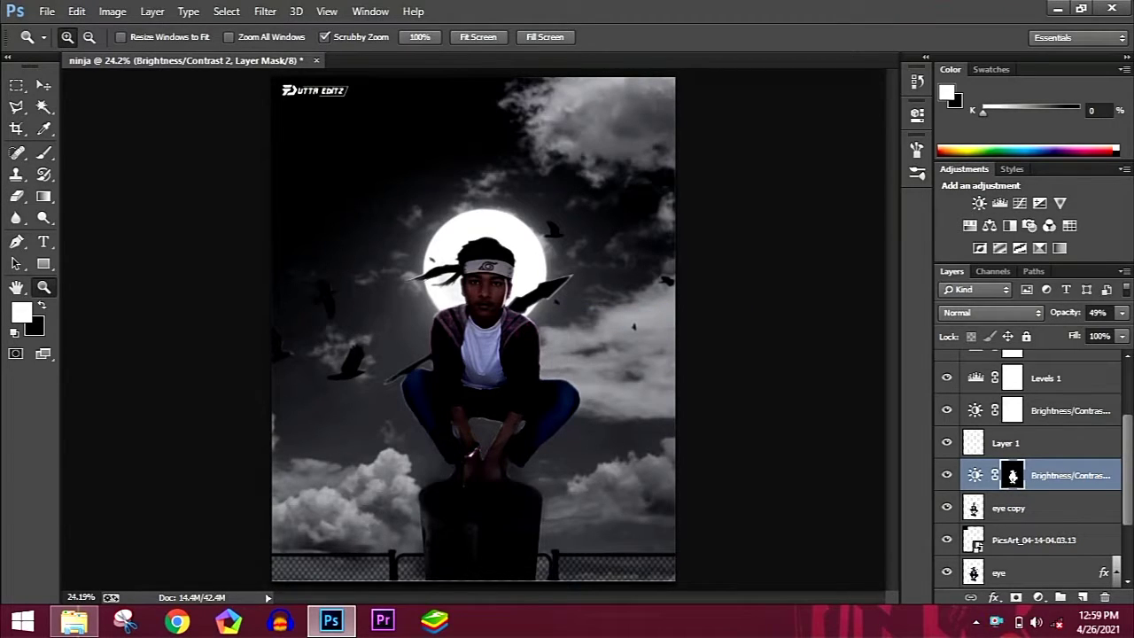
Save the image as 'ninja edit' in JPEG format at maximum quality
key(ctrl+s)
text(ninja edit)
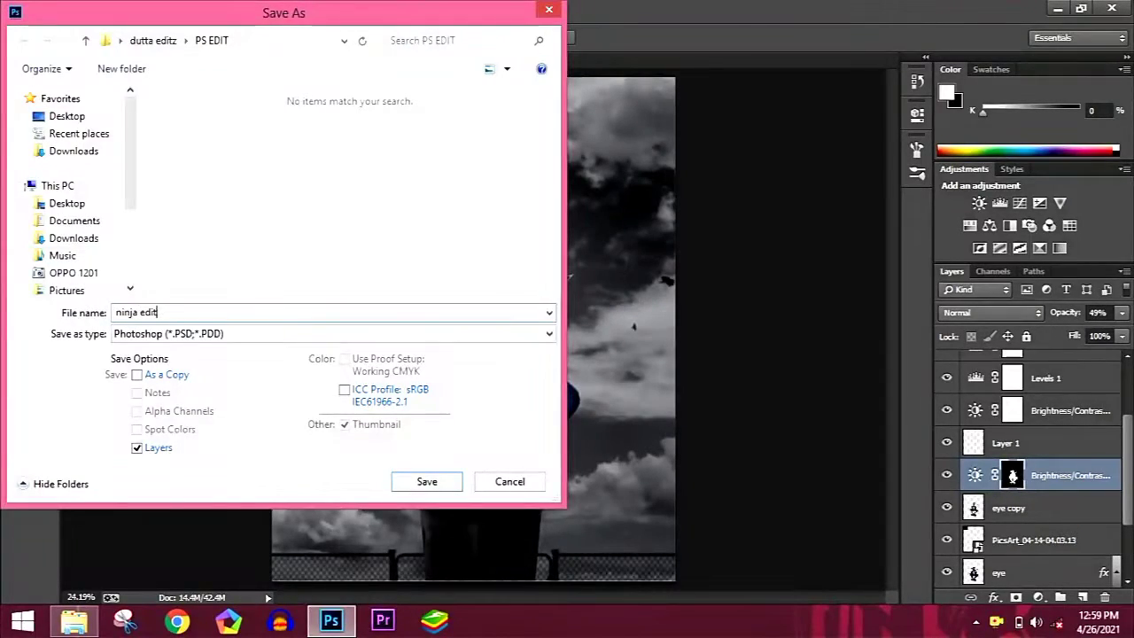
key(Tab)
key(j)
key(Return)
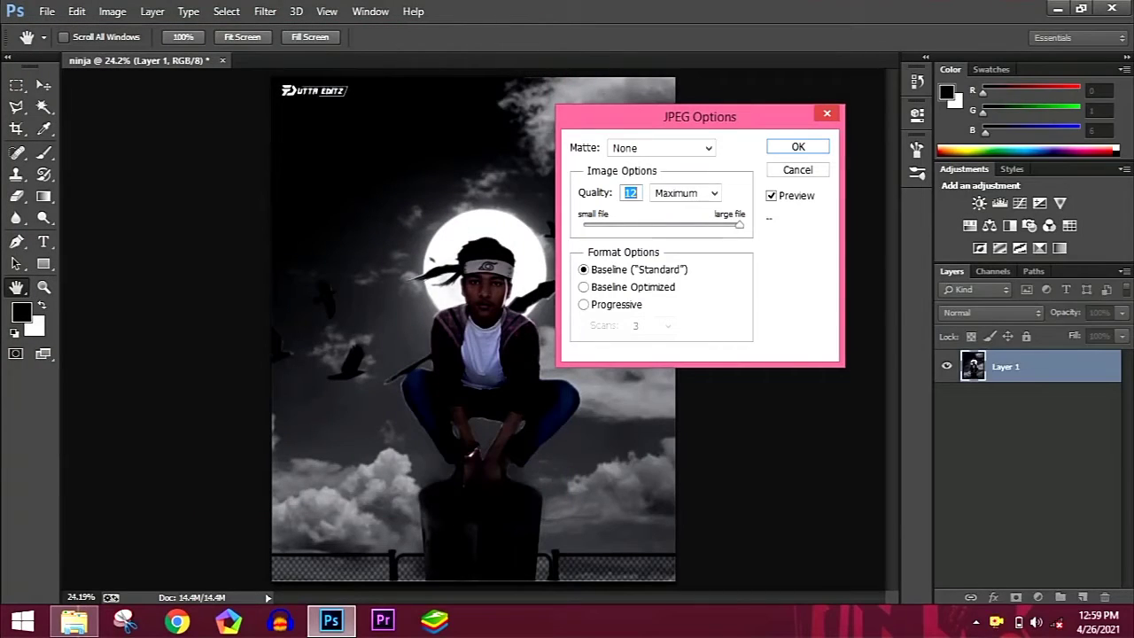
key(Return)
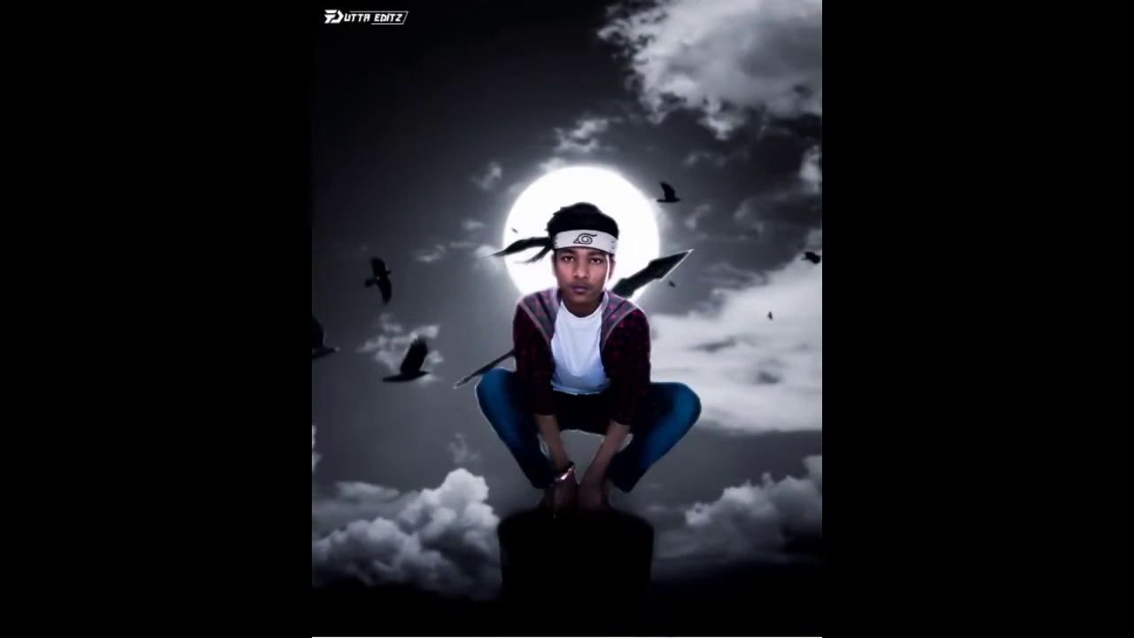